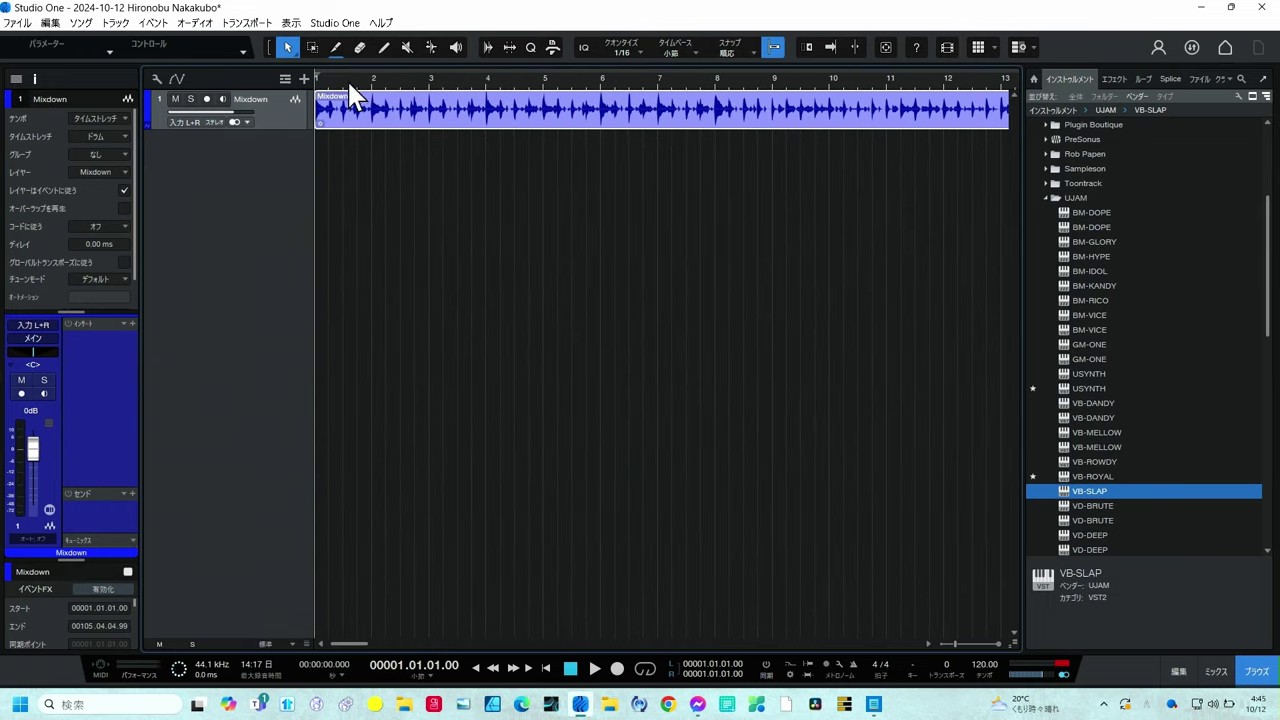
Examine how the Mixdown waveform lines up with the bar lines over the first few bars.
{"action": "key", "text": "e"}
{"action": "key", "text": "e"}
{"action": "key", "text": "e"}
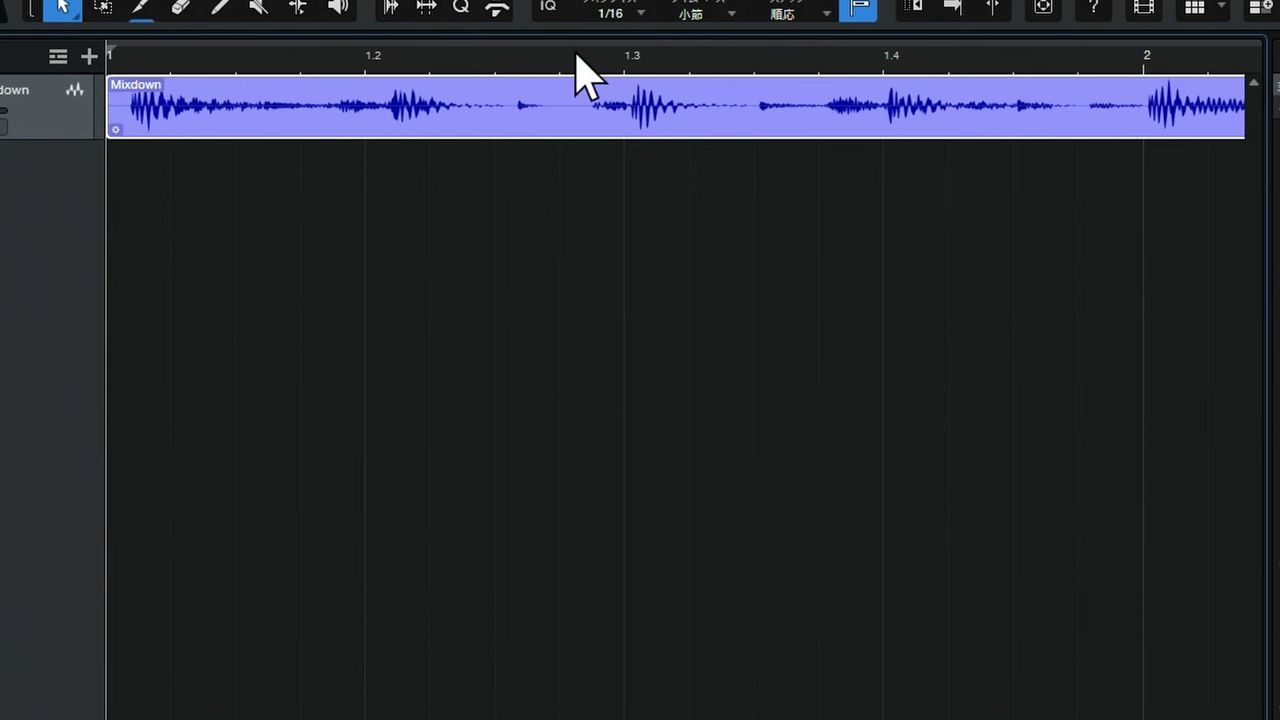
{"action": "scroll", "coordinate": [737, 63], "scroll_direction": "down", "scroll_amount": 3}
{"action": "scroll", "coordinate": [735, 90], "scroll_direction": "up", "scroll_amount": 3}
{"action": "scroll", "coordinate": [735, 93], "scroll_direction": "up", "scroll_amount": 3}
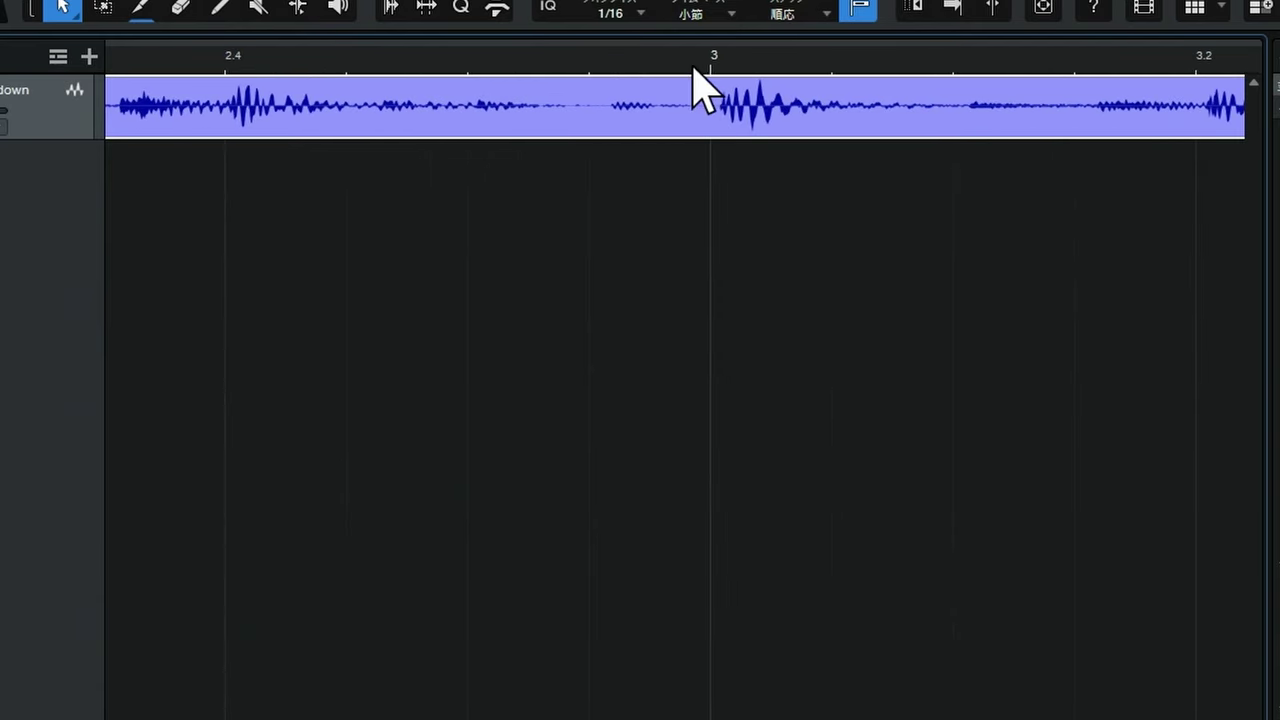
{"action": "key", "text": "shift+f"}
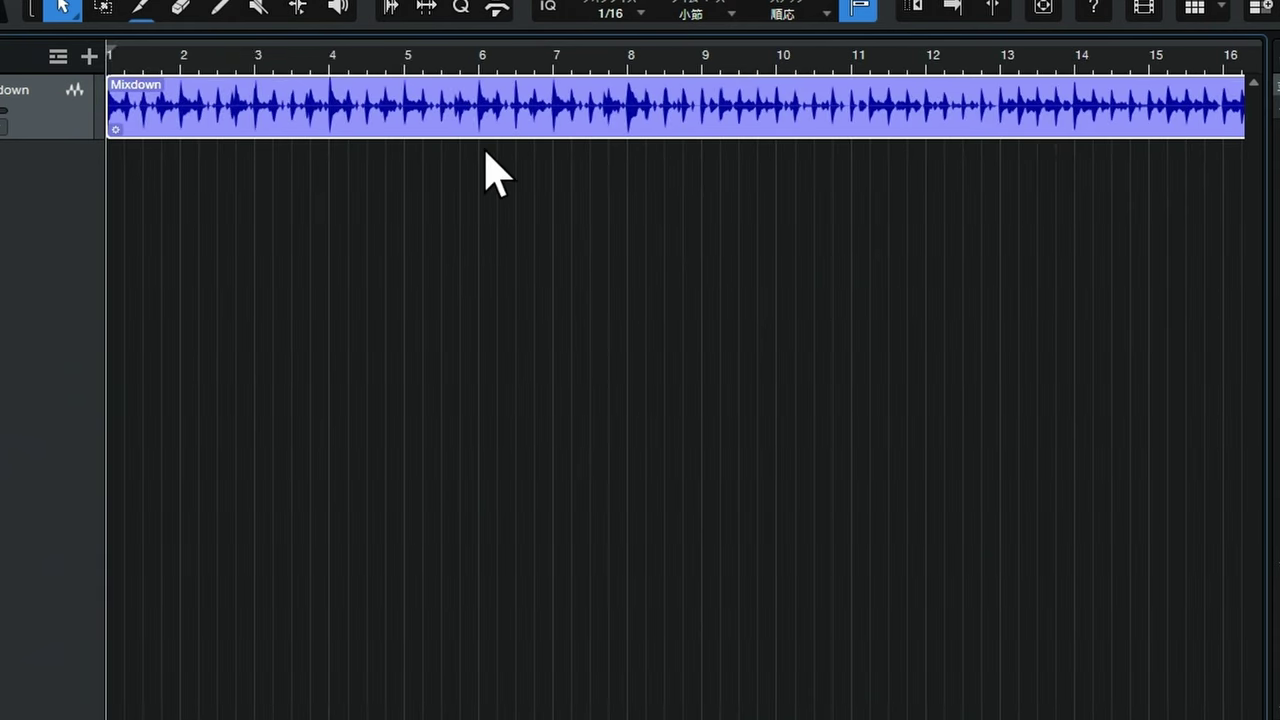
Move the Mixdown event to start at bar 2 and extract its tempo to the tempo track.
{"action": "mouse_move", "coordinate": [300, 128]}
{"action": "left_mouse_down"}
{"action": "mouse_move", "coordinate": [289, 120]}
{"action": "mouse_move", "coordinate": [314, 130]}
{"action": "left_mouse_up"}
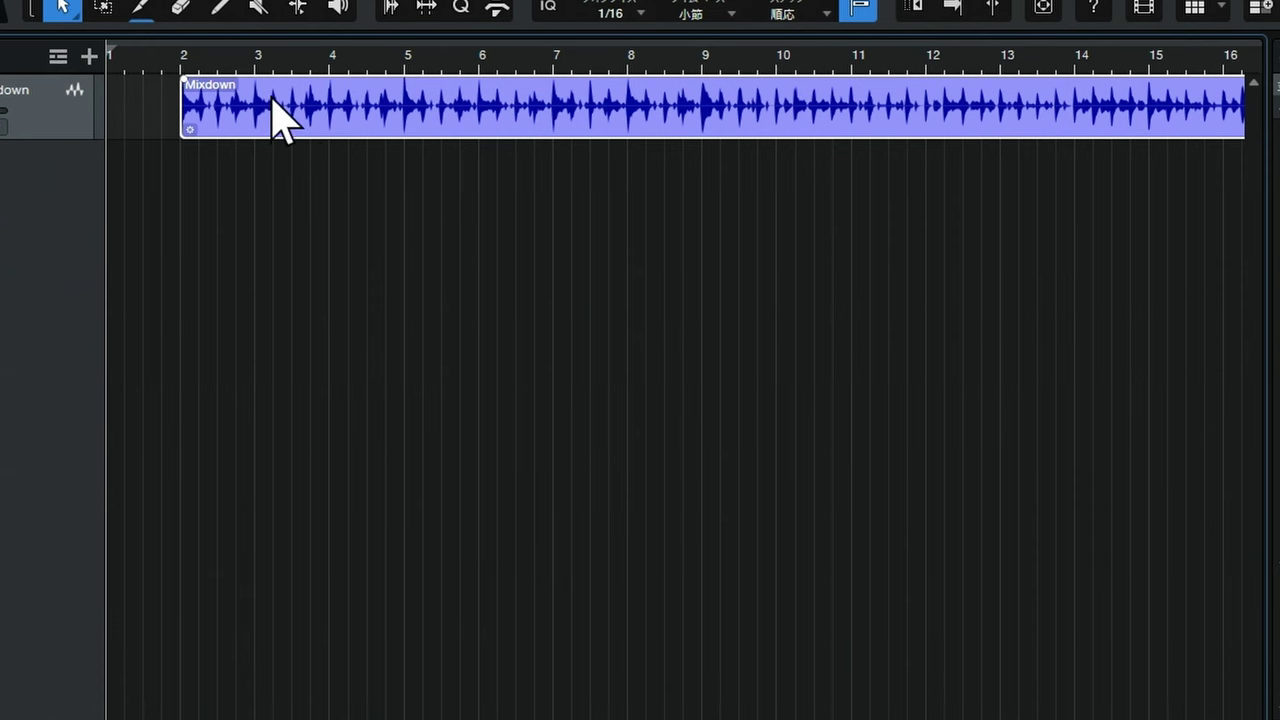
{"action": "right_click", "coordinate": [274, 102]}
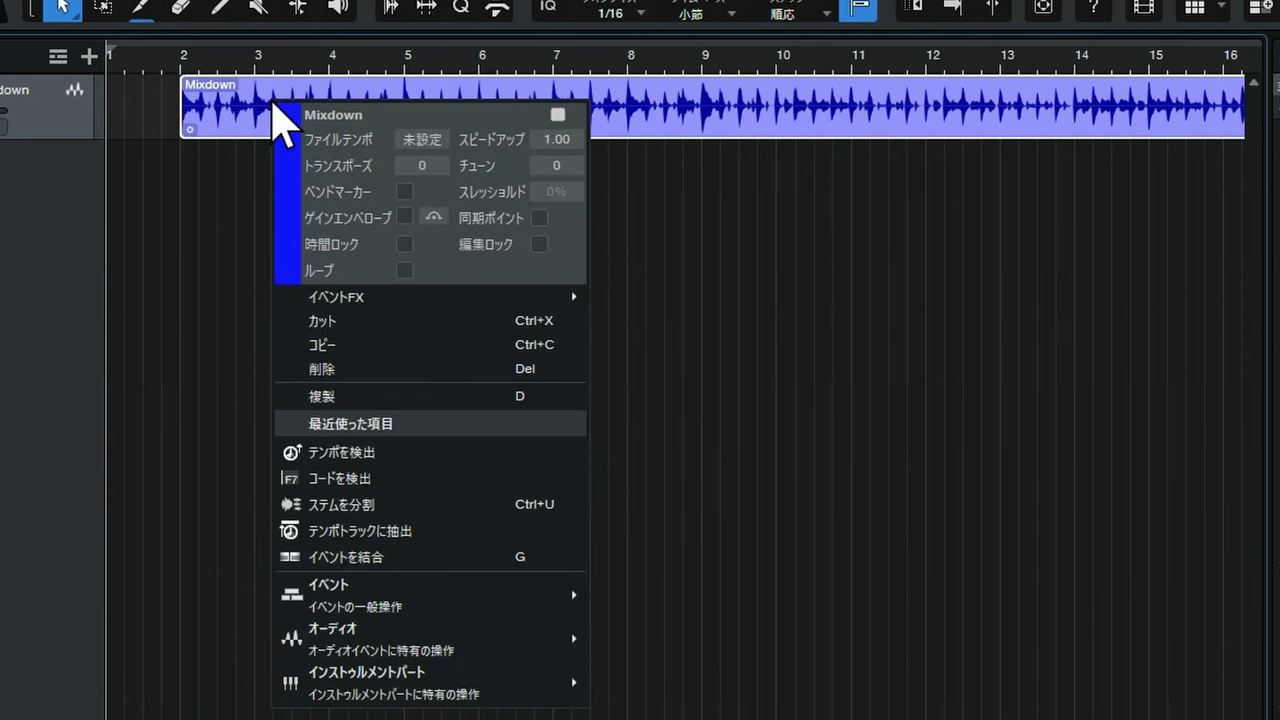
{"action": "mouse_move", "coordinate": [349, 636]}
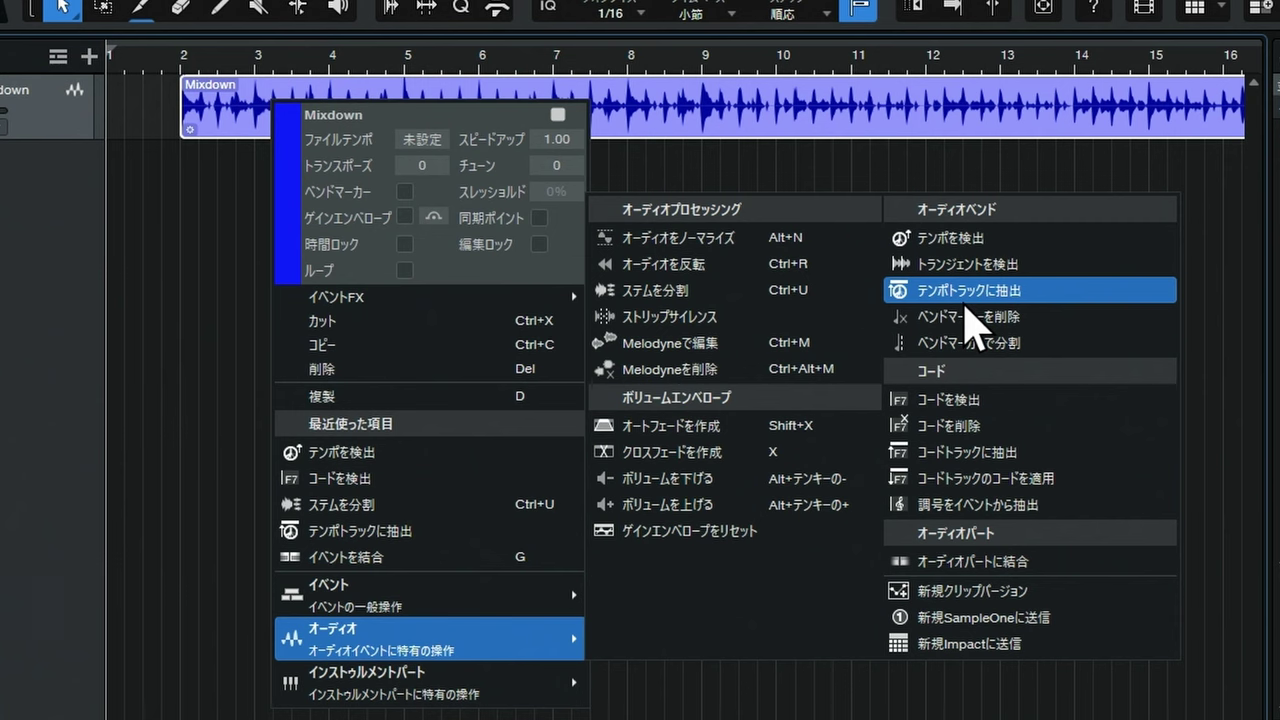
{"action": "left_click", "coordinate": [962, 299]}
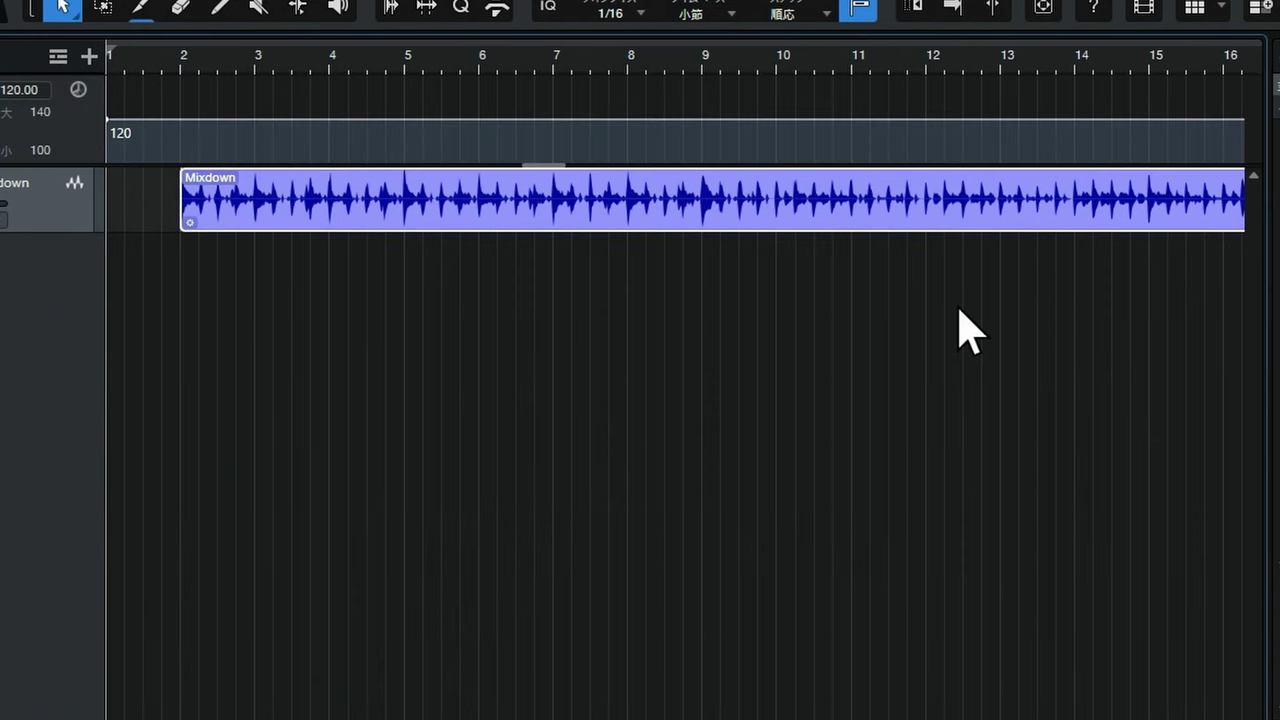
Try a tempo drop from 120 to 112 between about bars 38 and 45 on the tempo track, and undo it.
{"action": "left_click", "coordinate": [1044, 8]}
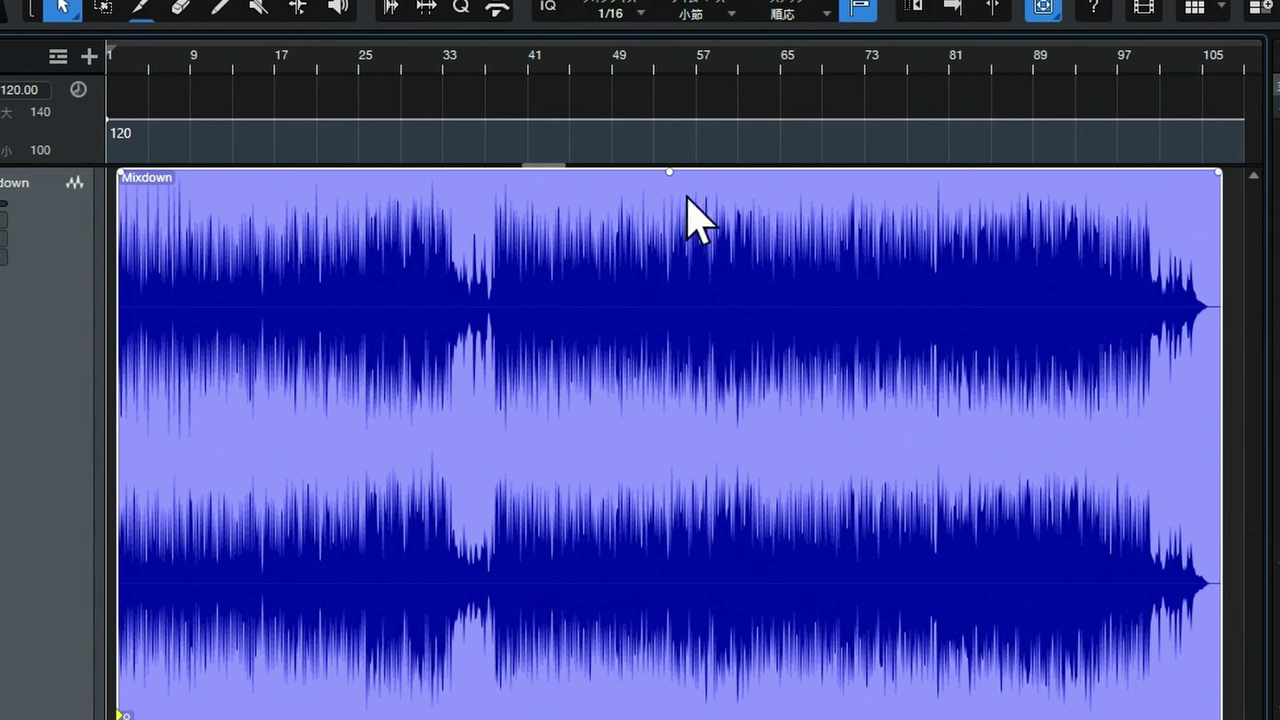
{"action": "left_click", "coordinate": [497, 121]}
{"action": "left_click", "coordinate": [563, 121]}
{"action": "left_click_drag", "start_coordinate": [563, 121], "coordinate": [569, 134]}
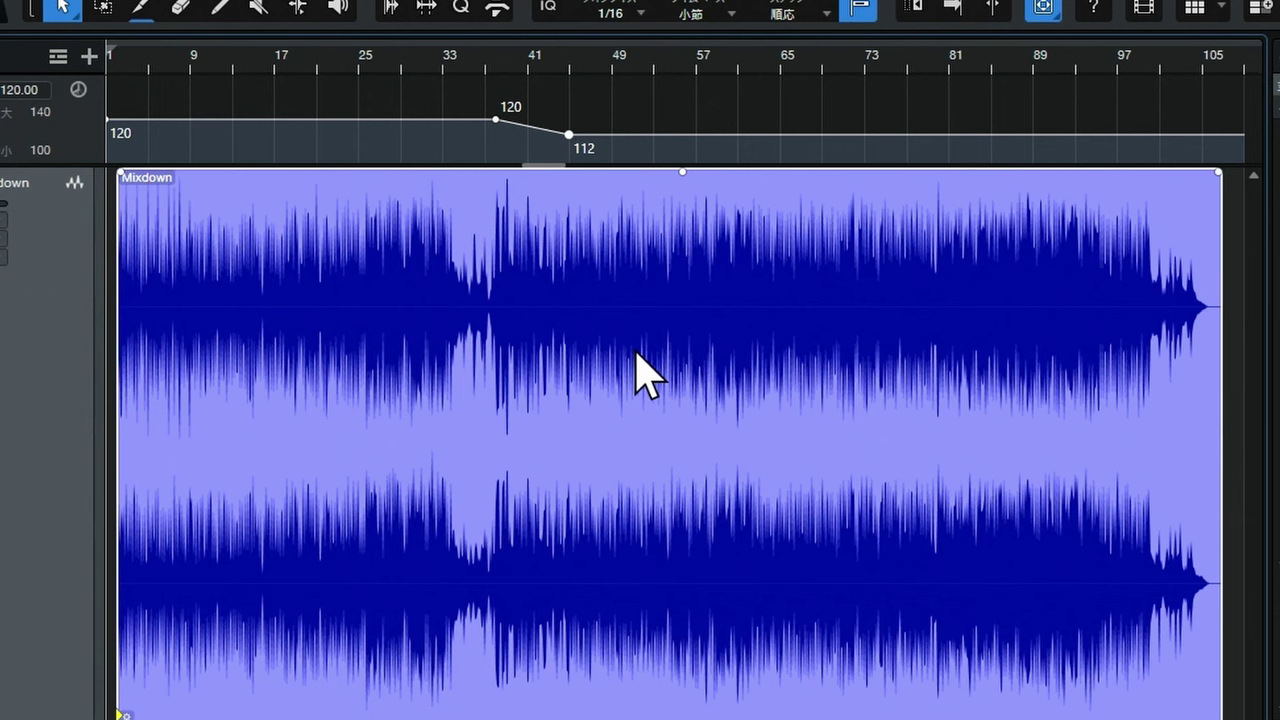
{"action": "key", "text": "ctrl+z"}
{"action": "key", "text": "ctrl+z"}
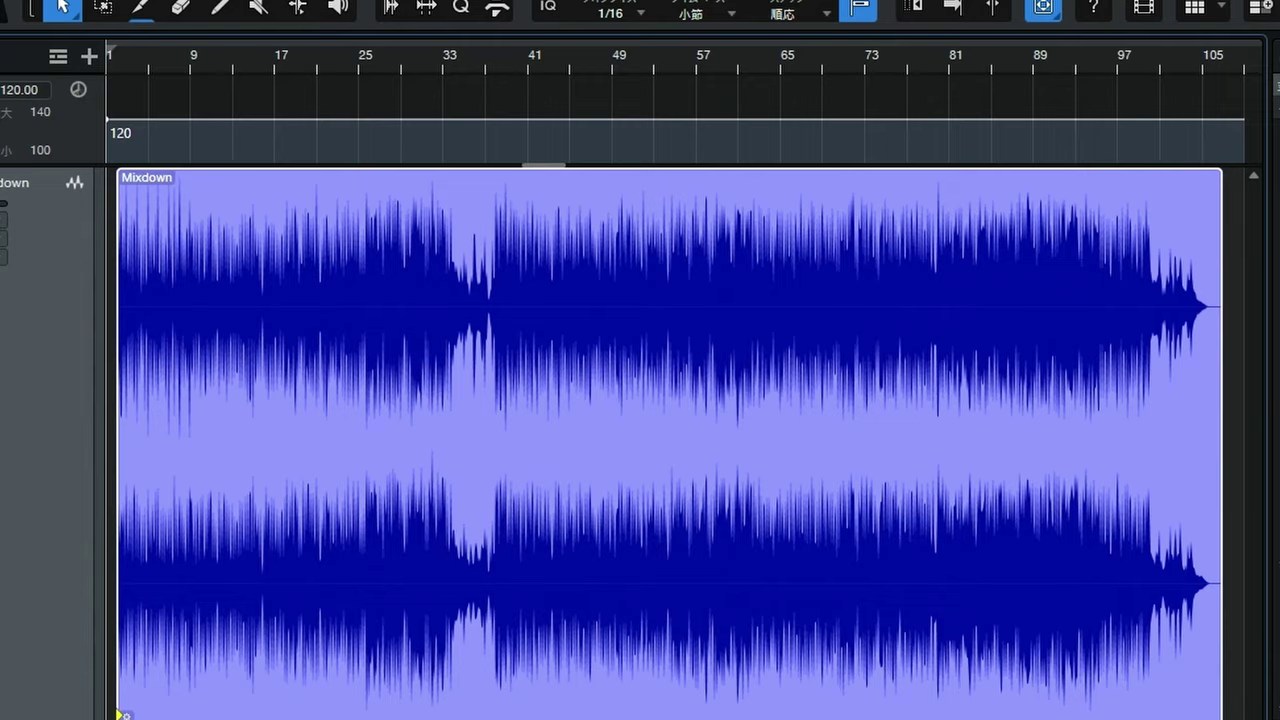
Disable snapping and shift the Mixdown event slightly earlier so its first-beat sync point sits on bar 2.
{"action": "scroll", "coordinate": [135, 105], "scroll_direction": "up", "scroll_amount": 5}
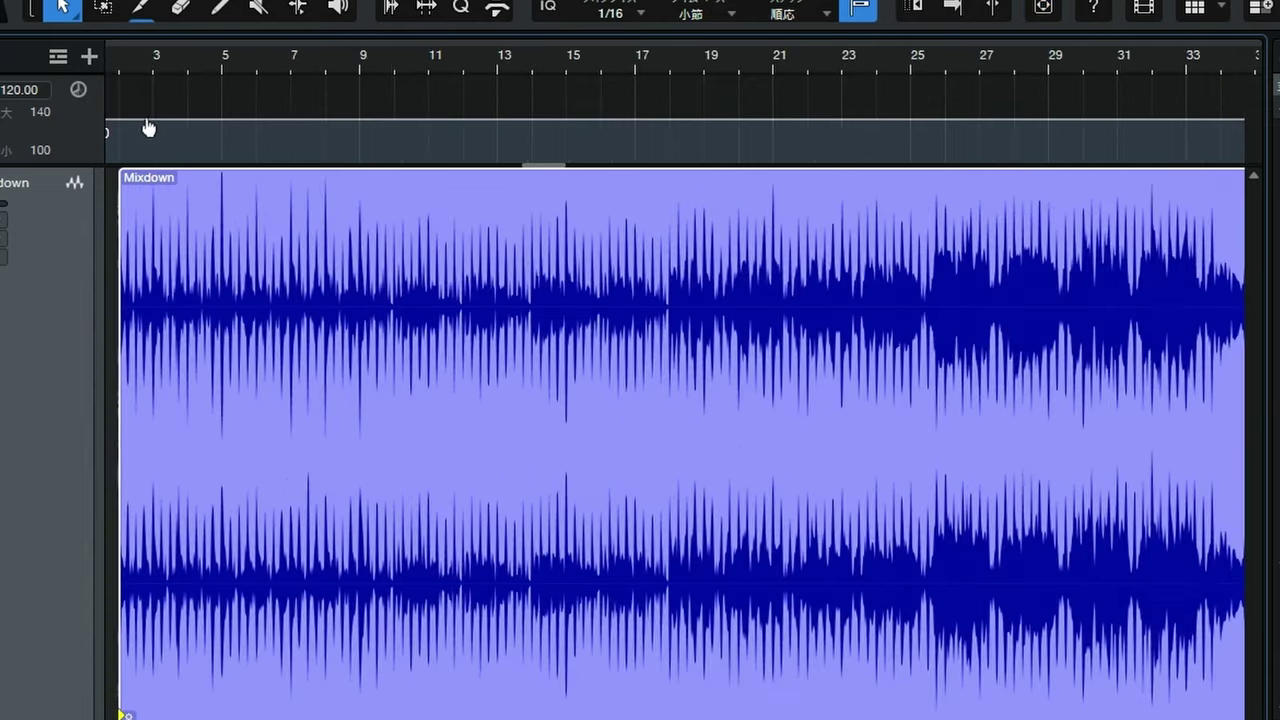
{"action": "scroll", "coordinate": [148, 128], "scroll_direction": "up", "scroll_amount": 5}
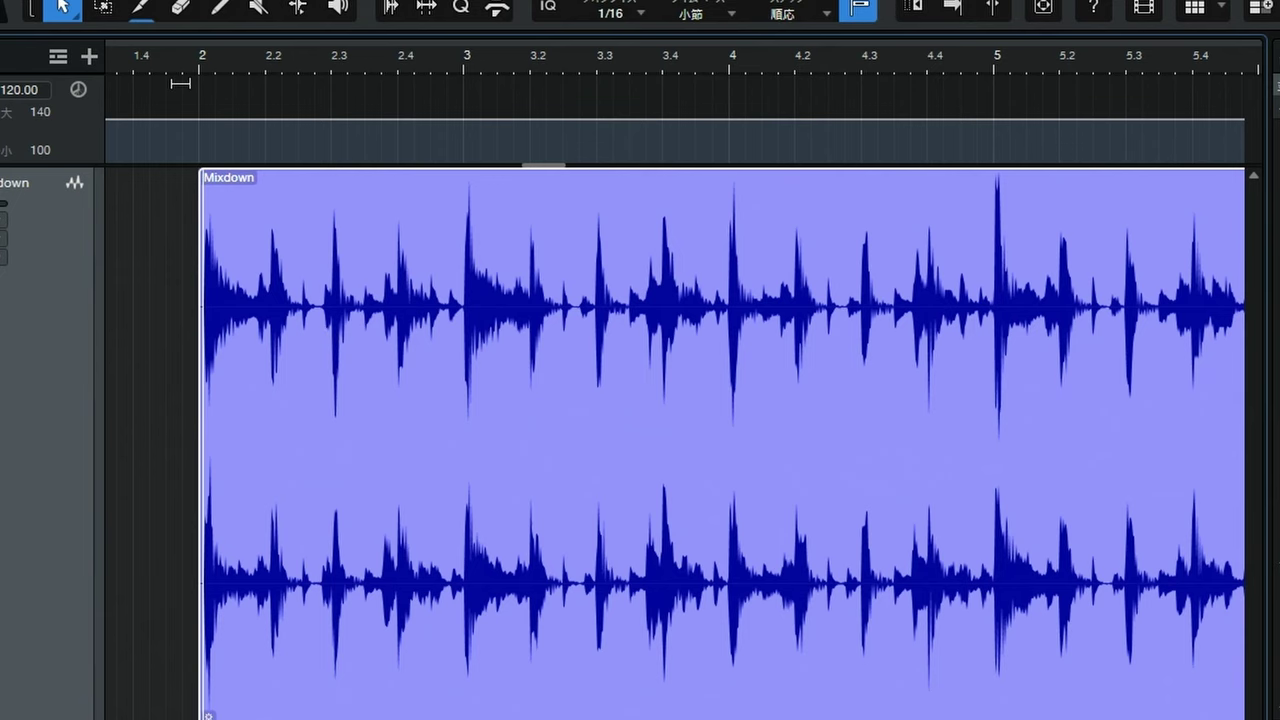
{"action": "scroll", "coordinate": [206, 149], "scroll_direction": "up", "scroll_amount": 5}
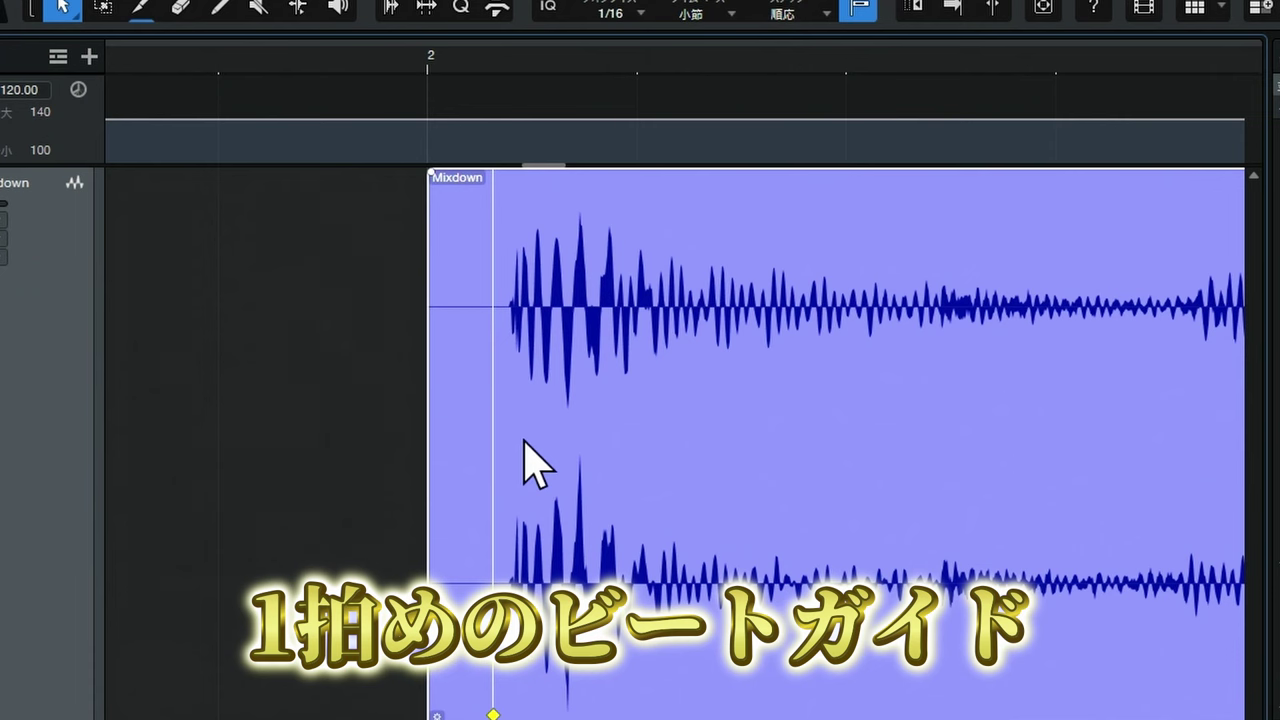
{"action": "left_click", "coordinate": [860, 12]}
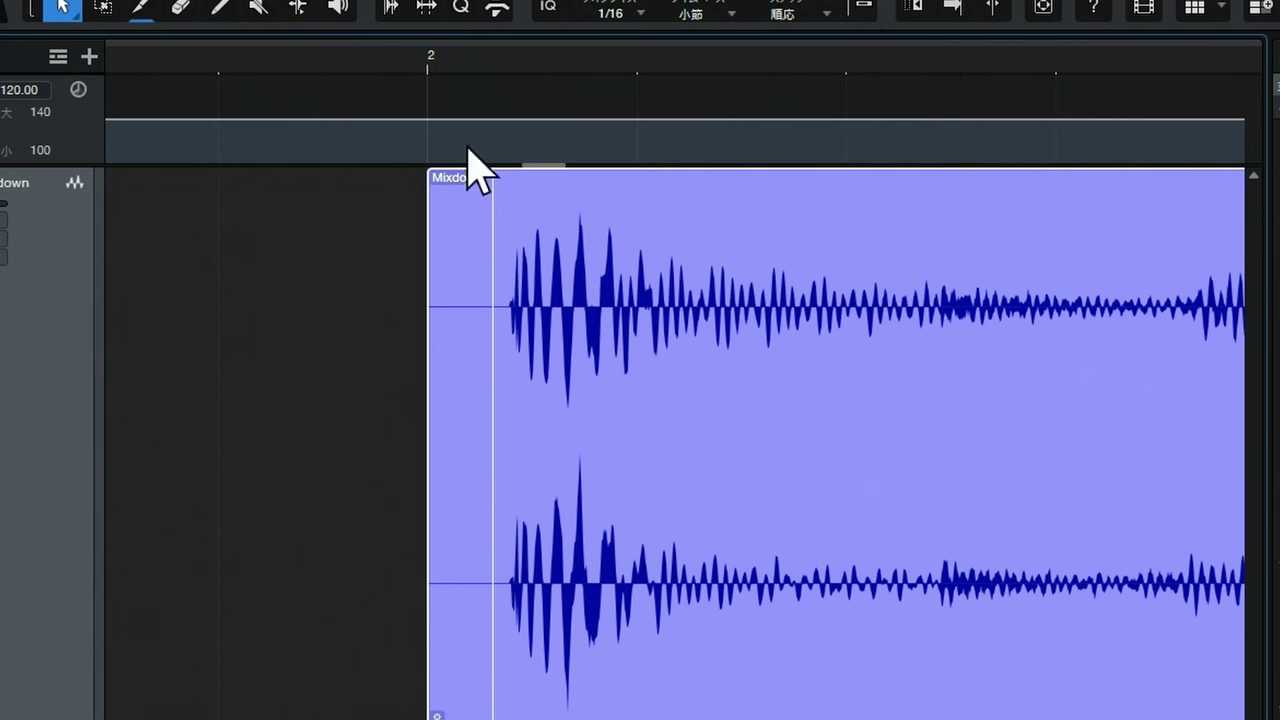
{"action": "left_click_drag", "start_coordinate": [545, 322], "coordinate": [487, 335]}
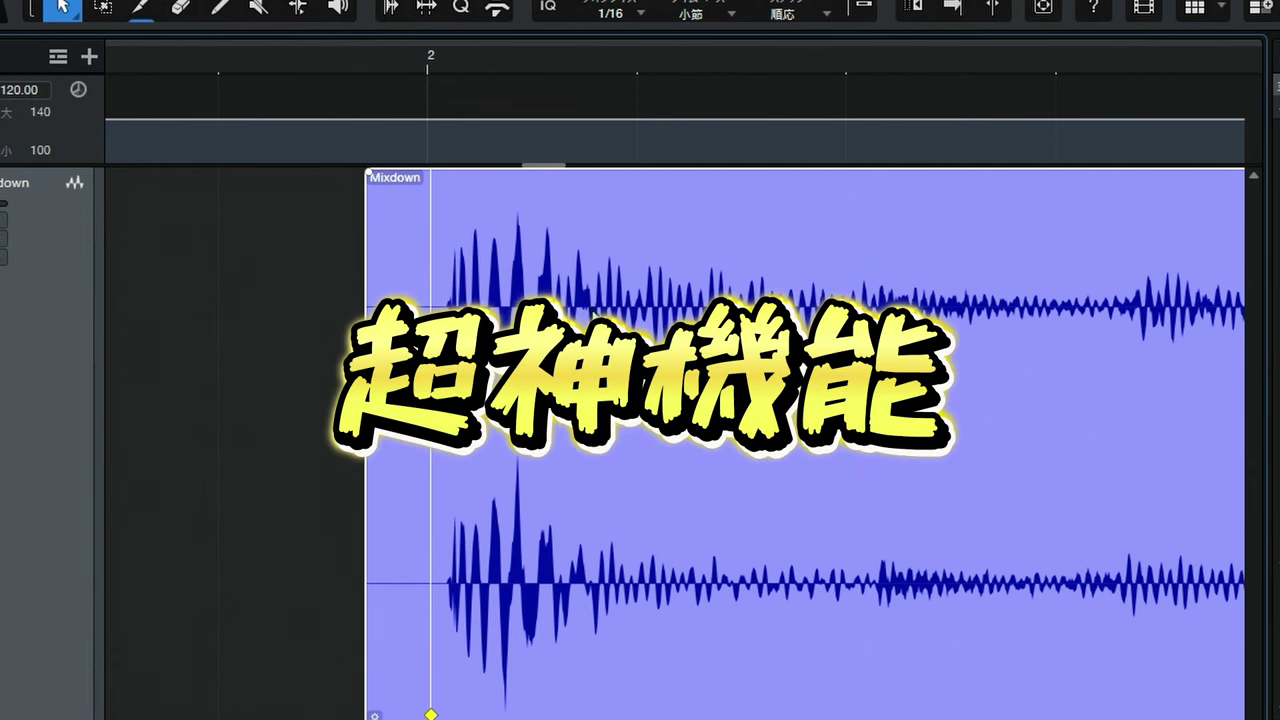
Check the beat alignment of the Mixdown waveform against the grid around bars 9 and 90.
{"action": "left_click_drag", "start_coordinate": [650, 62], "coordinate": [420, 2]}
{"action": "left_click_drag", "start_coordinate": [755, 85], "coordinate": [450, 80]}
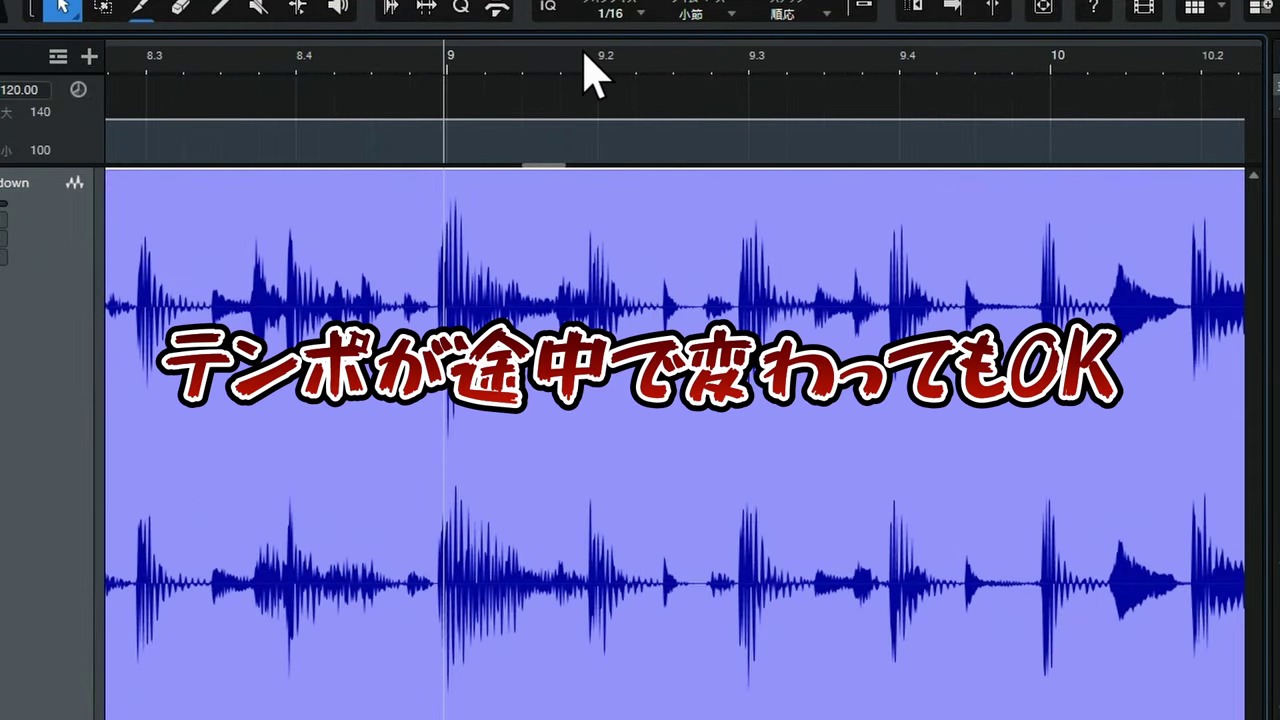
{"action": "key", "text": "space"}
{"action": "left_click_drag", "start_coordinate": [585, 12], "coordinate": [571, 0]}
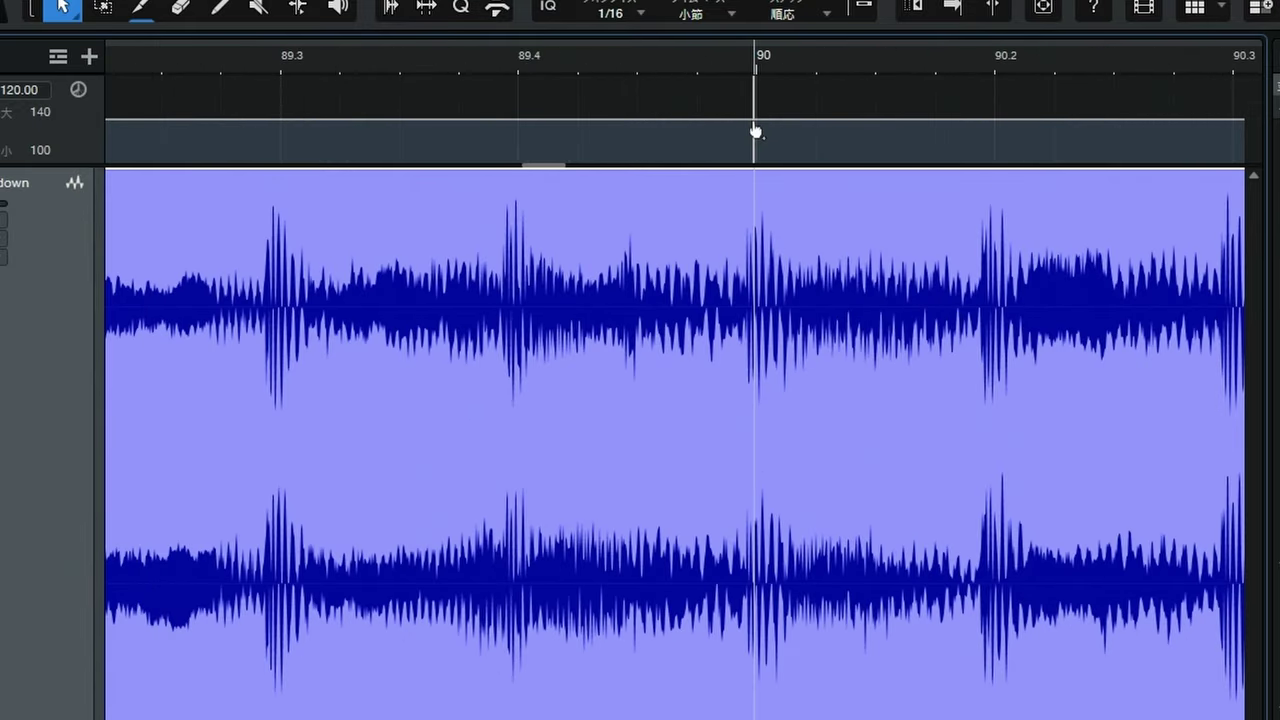
{"action": "left_click_drag", "start_coordinate": [735, 92], "coordinate": [728, 0]}
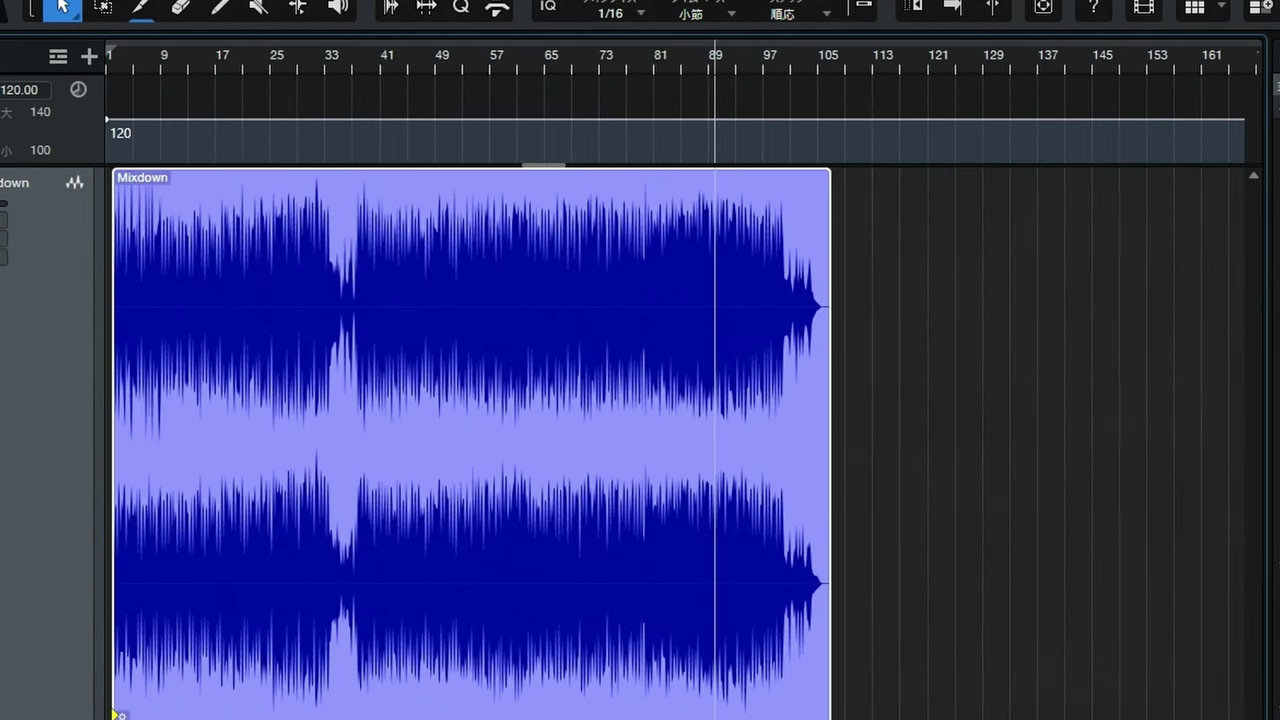
Enable autoscroll and play the song from the beginning and from about bar 89 to check its timing.
{"action": "key", "text": "Home"}
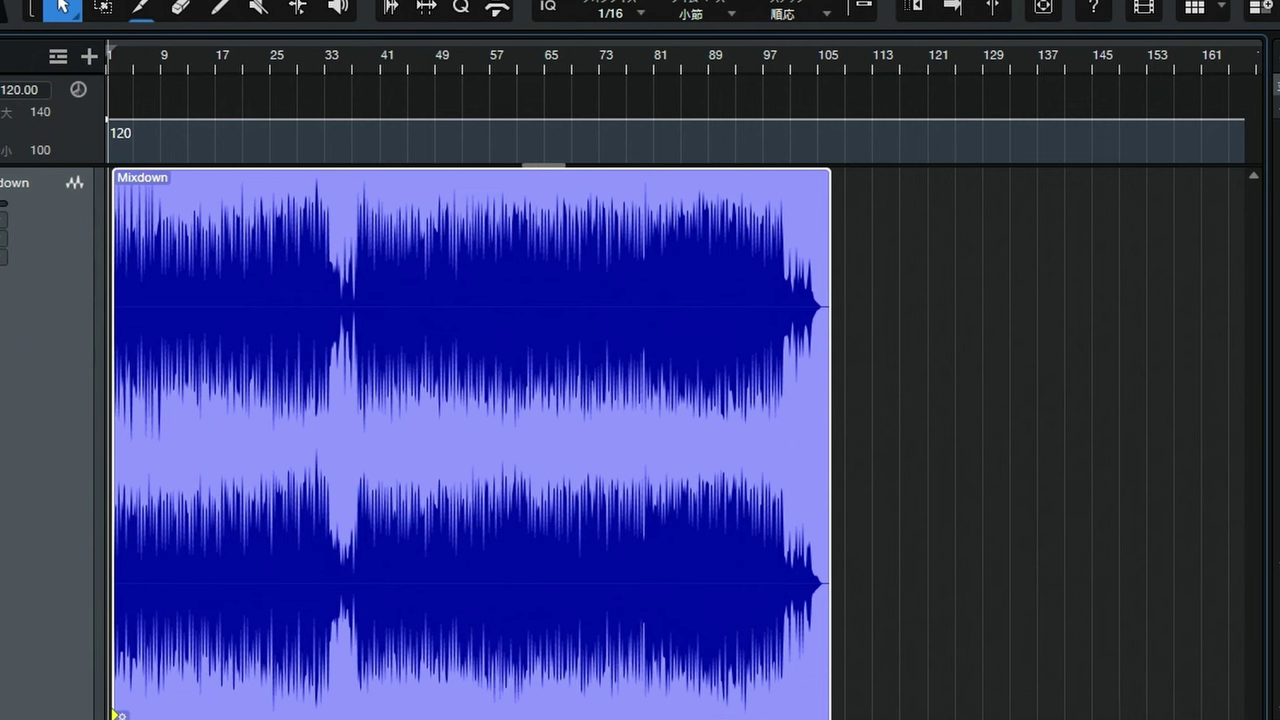
{"action": "key", "text": "f"}
{"action": "key", "text": "space"}
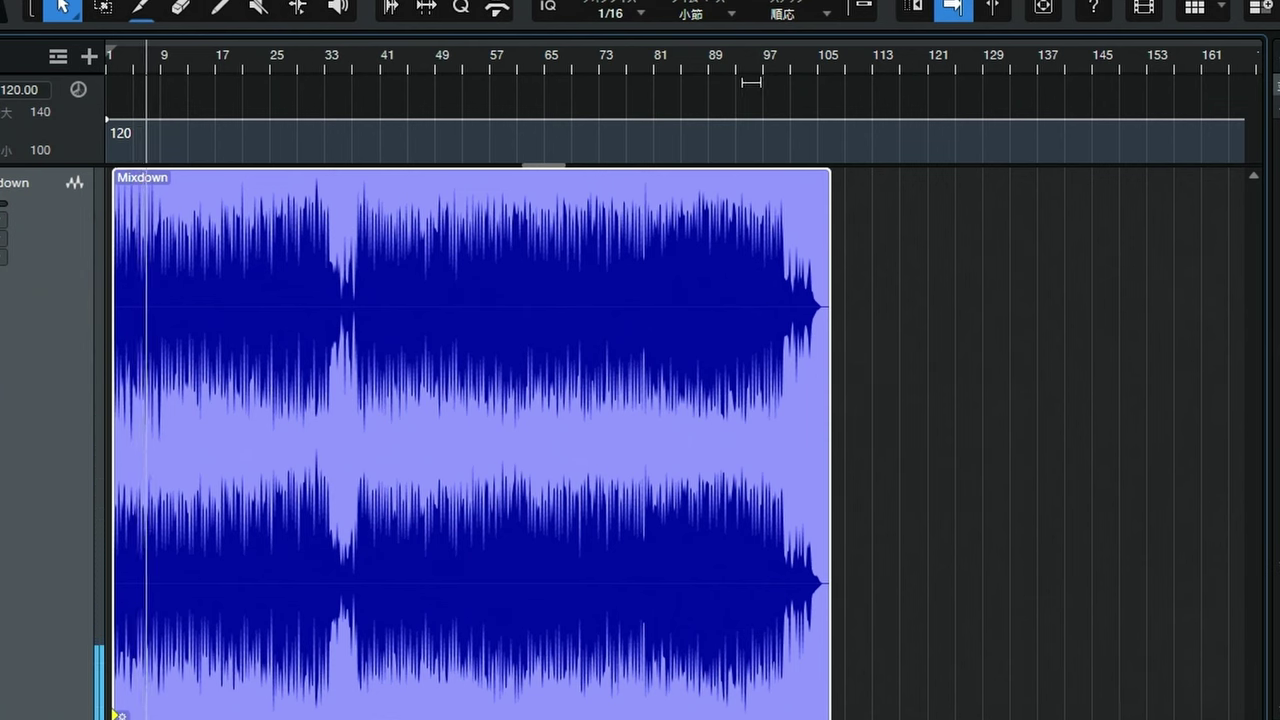
{"action": "left_click", "coordinate": [713, 66]}
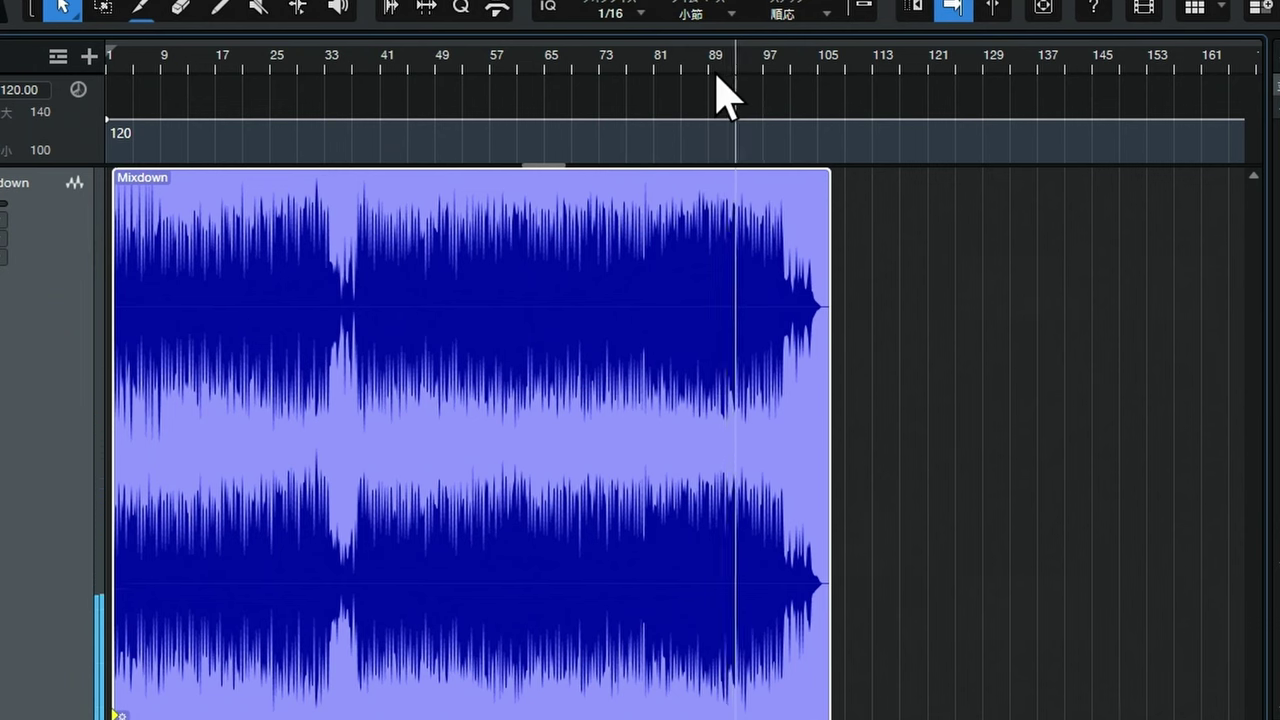
Reduce the Mixdown track's height and split the event into vocal, drum, bass and other stems.
{"action": "mouse_move", "coordinate": [742, 455]}
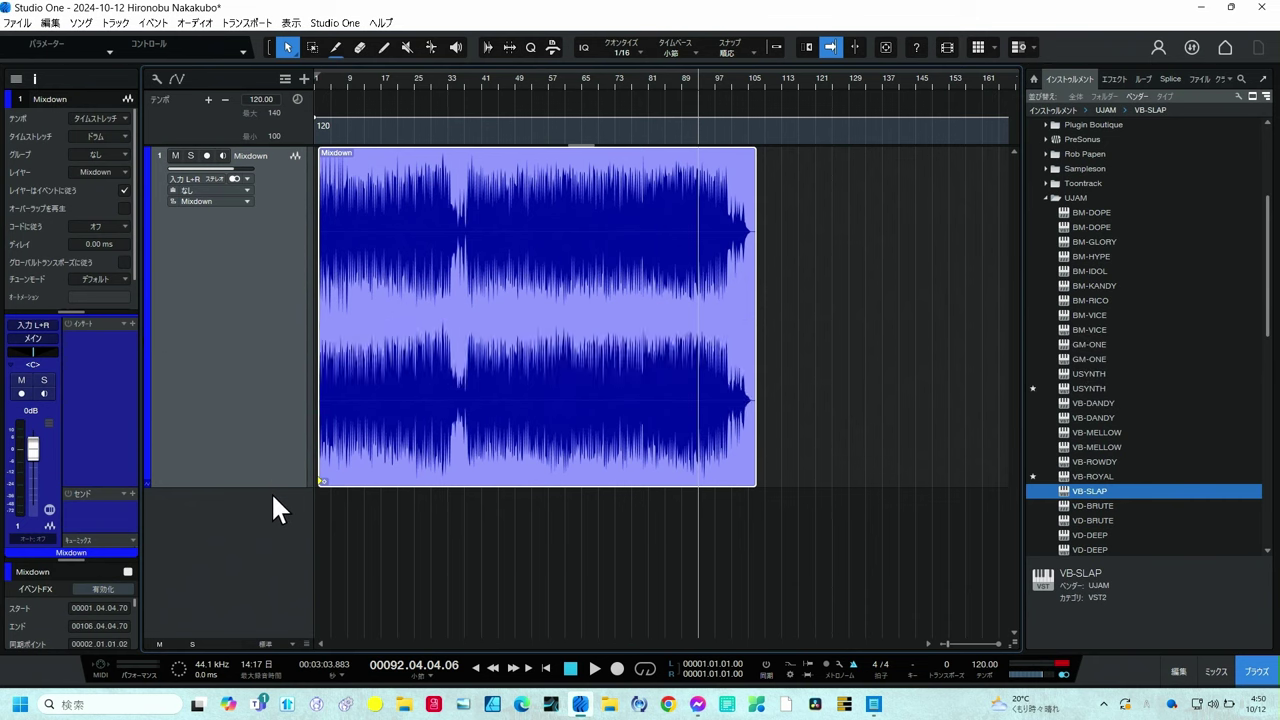
{"action": "left_click_drag", "start_coordinate": [271, 490], "coordinate": [271, 236]}
{"action": "right_click", "coordinate": [474, 203]}
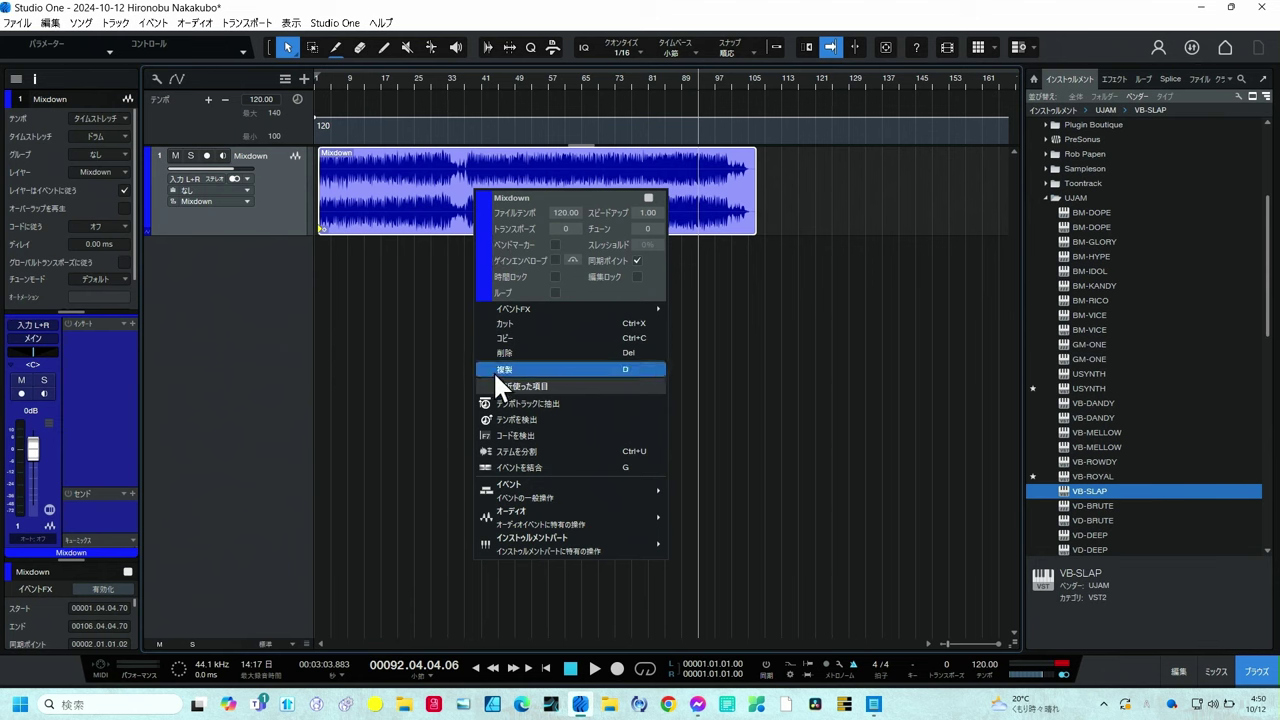
{"action": "left_click", "coordinate": [520, 451]}
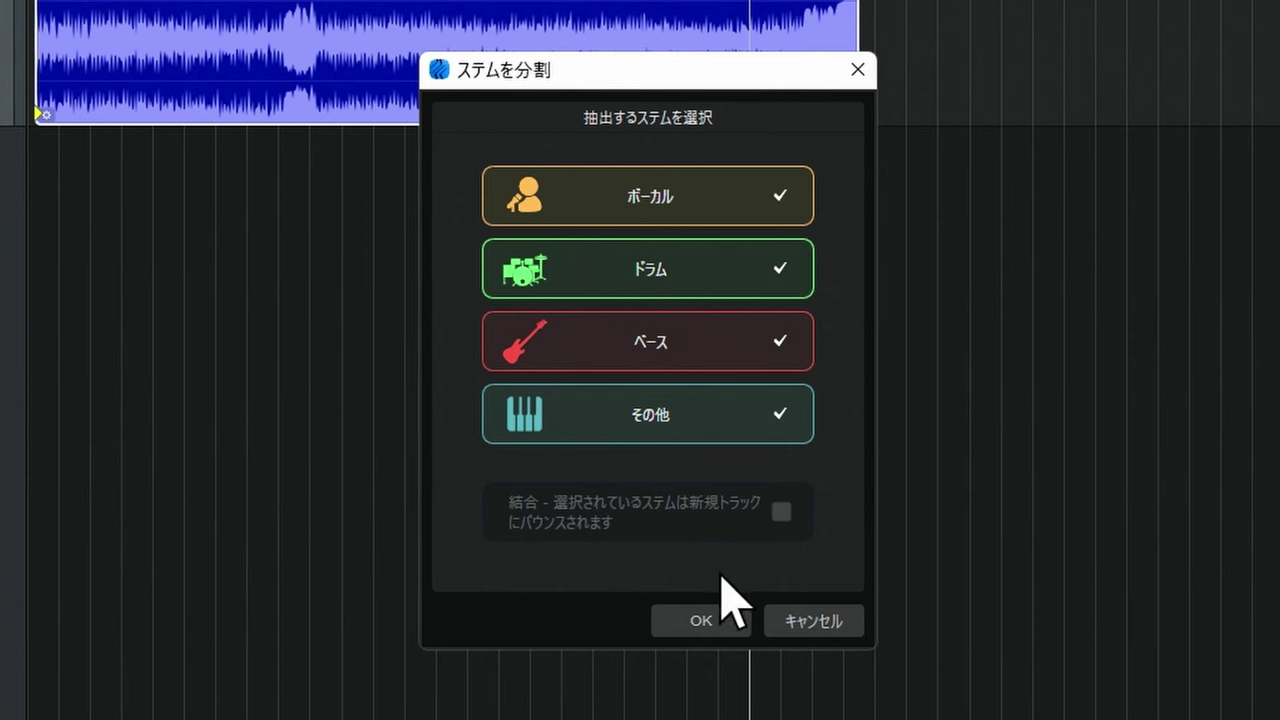
{"action": "left_click", "coordinate": [705, 620]}
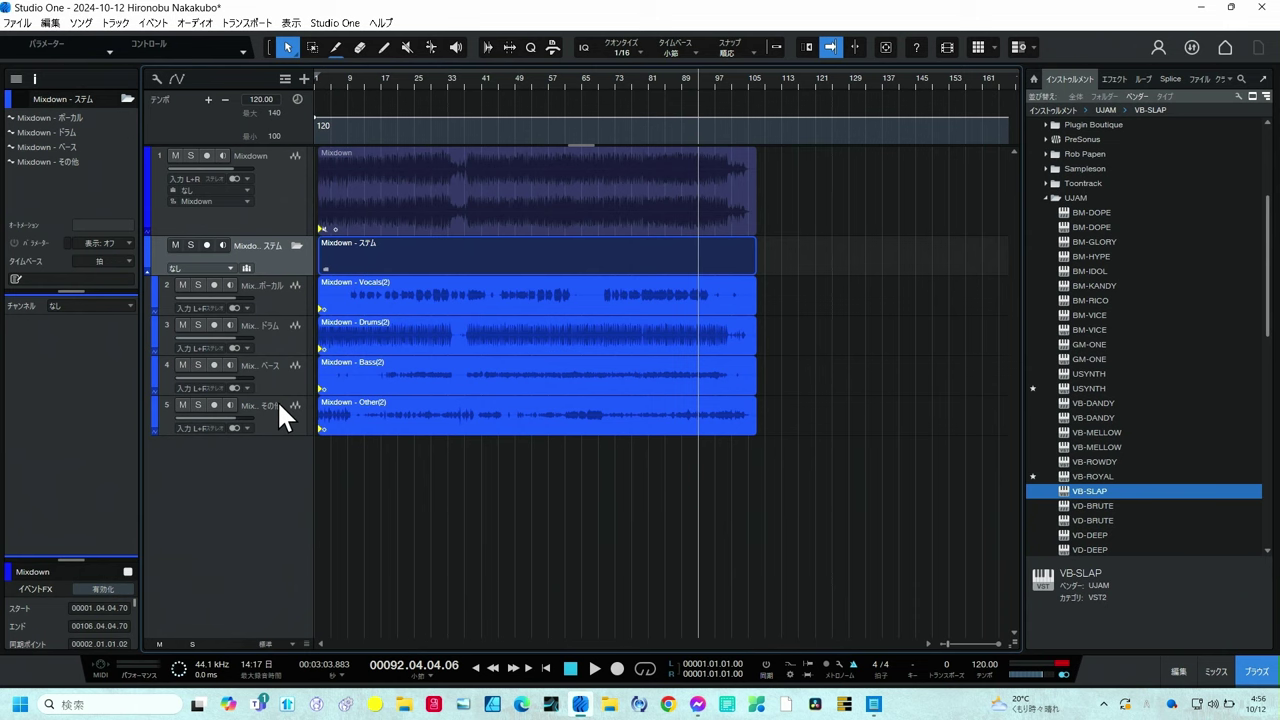
Color the vocal stem track orange, the bass stem track red and the other stem track green.
{"action": "left_click", "coordinate": [155, 298]}
{"action": "left_click", "coordinate": [375, 345]}
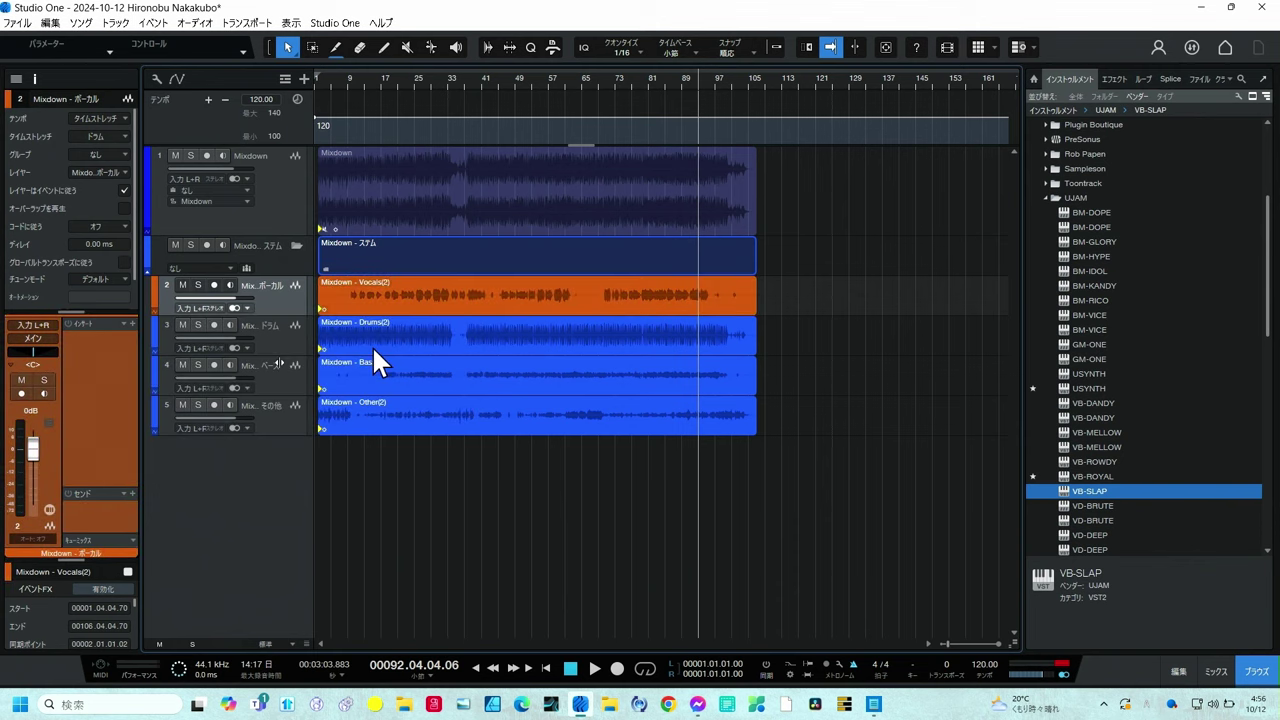
{"action": "left_click", "coordinate": [155, 366]}
{"action": "left_click", "coordinate": [390, 455]}
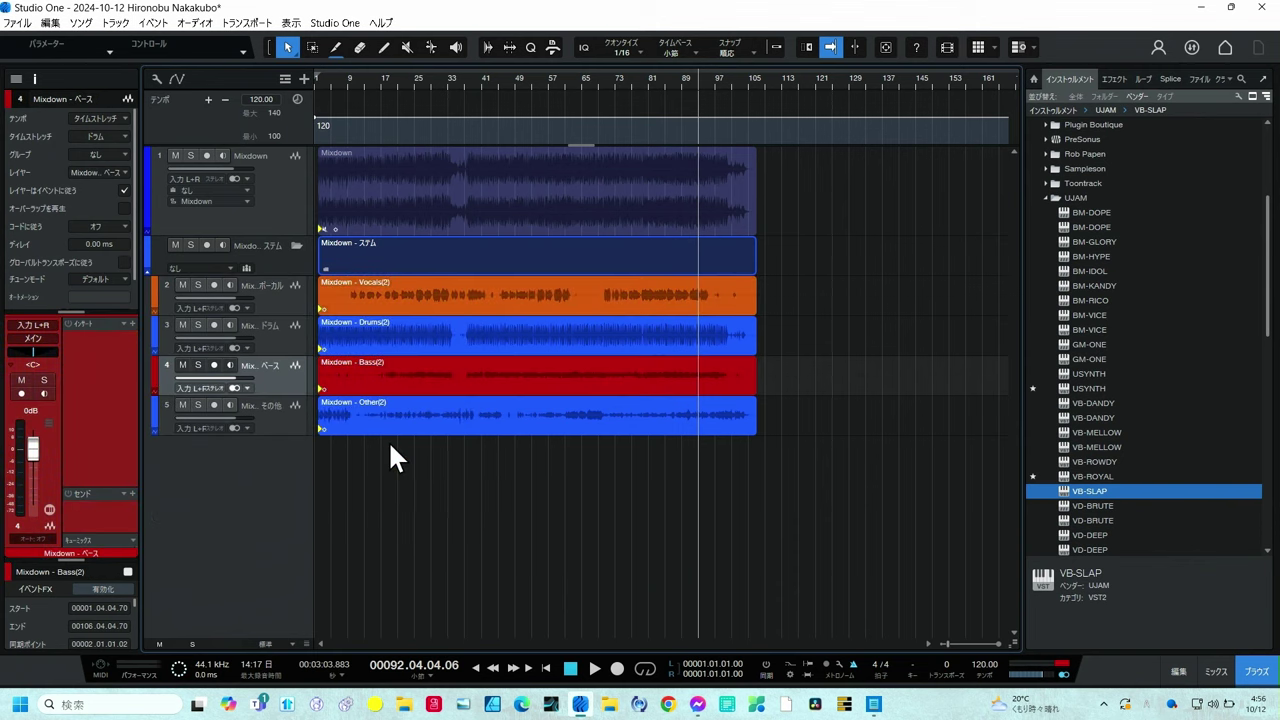
{"action": "left_click", "coordinate": [156, 426]}
{"action": "left_click", "coordinate": [280, 466]}
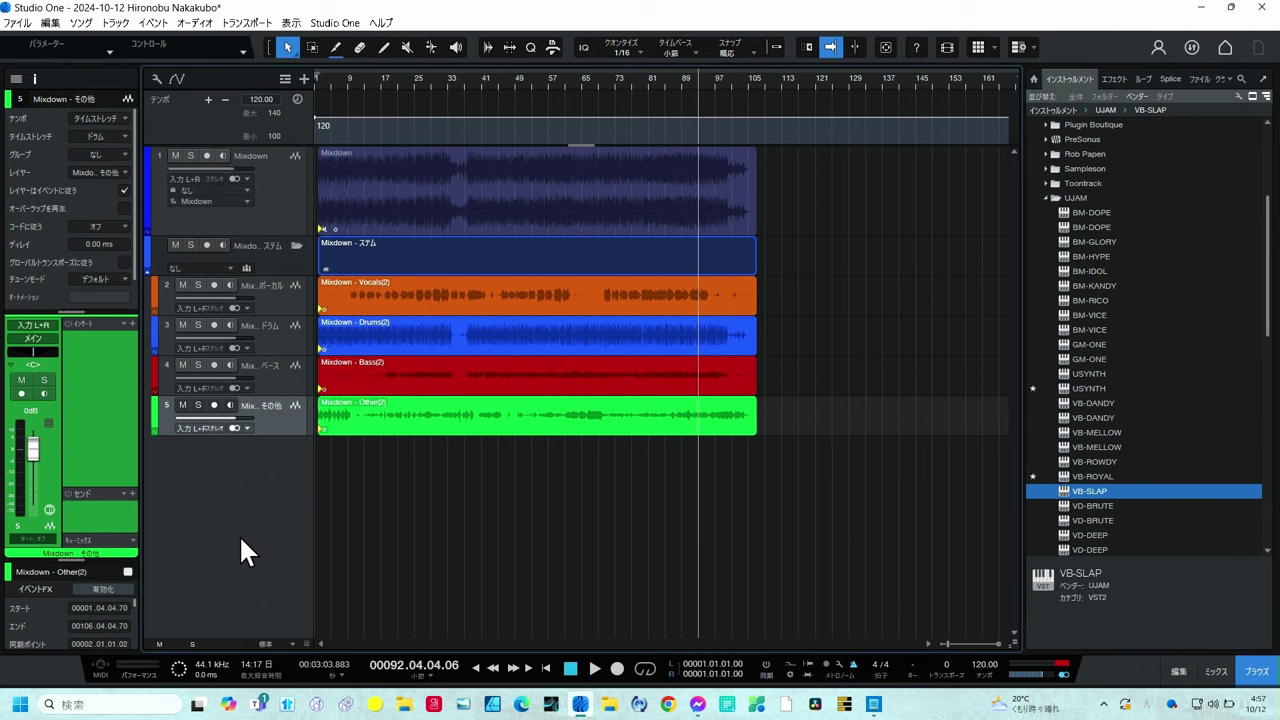
Solo the drum stem and listen to it from about bar 45.
{"action": "left_click", "coordinate": [198, 325]}
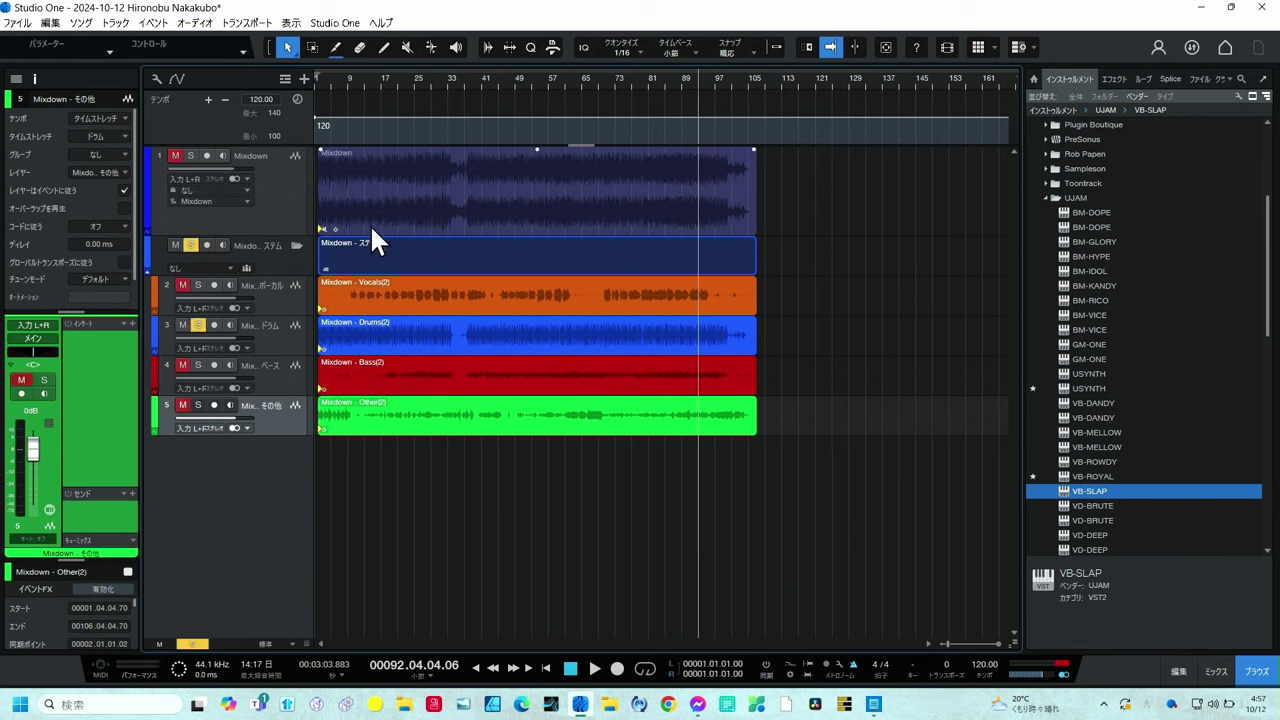
{"action": "left_click", "coordinate": [504, 80]}
{"action": "key", "text": "space"}
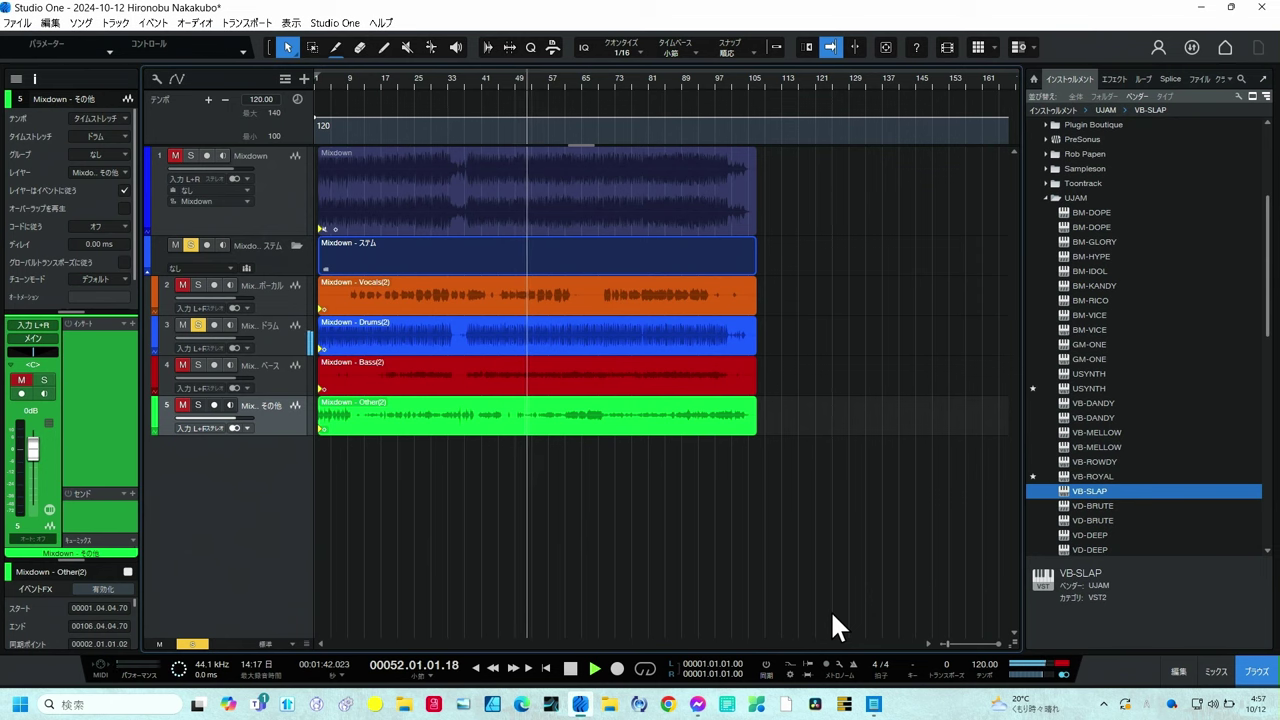
{"action": "key", "text": "space"}
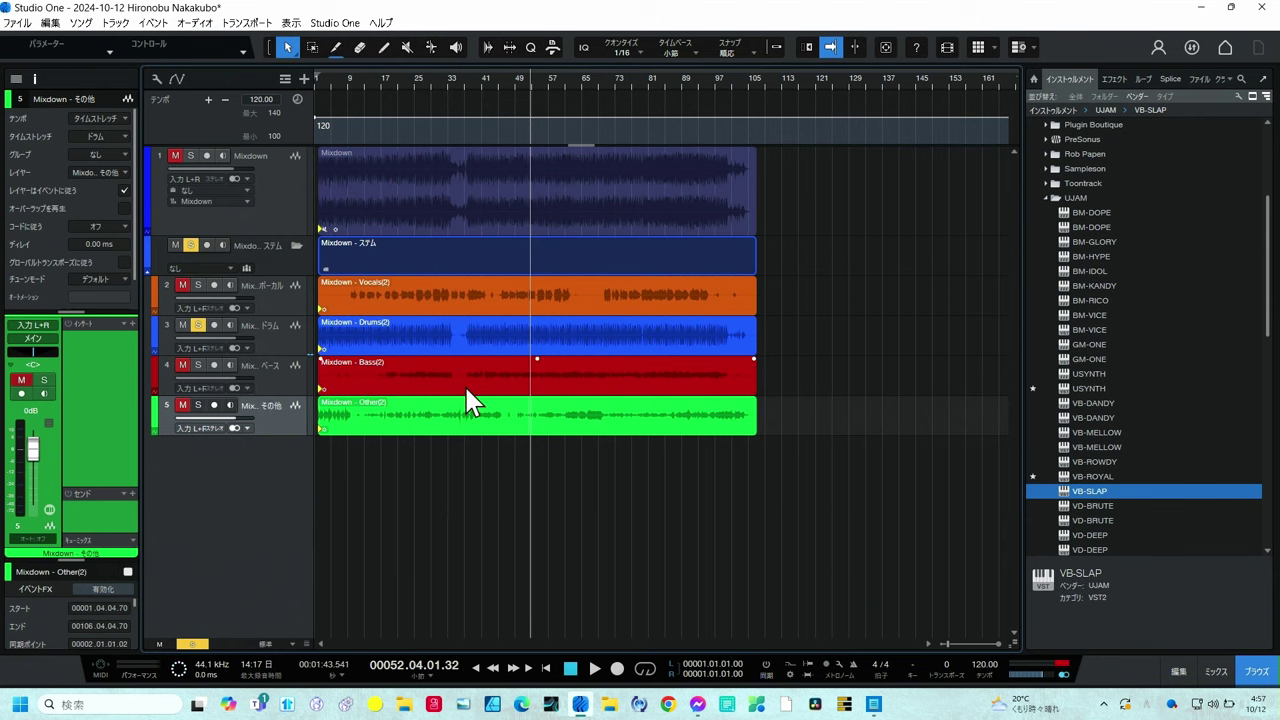
Switch the solo from the drum stem to the bass stem, with the drums muted, and listen to it.
{"action": "mouse_move", "coordinate": [233, 376]}
{"action": "left_click_drag", "start_coordinate": [233, 376], "coordinate": [238, 378]}
{"action": "mouse_move", "coordinate": [243, 392]}
{"action": "left_mouse_down"}
{"action": "mouse_move", "coordinate": [246, 371]}
{"action": "mouse_move", "coordinate": [256, 380]}
{"action": "left_mouse_up"}
{"action": "key", "text": "space"}
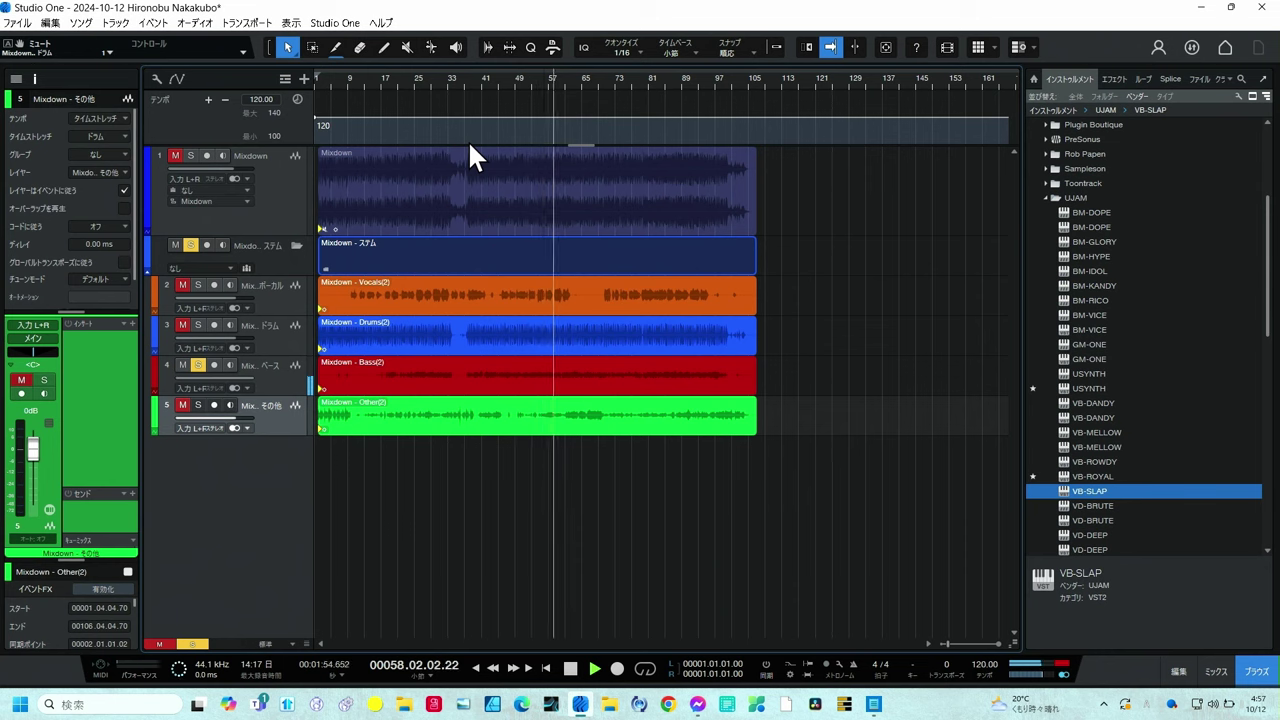
{"action": "key", "text": "space"}
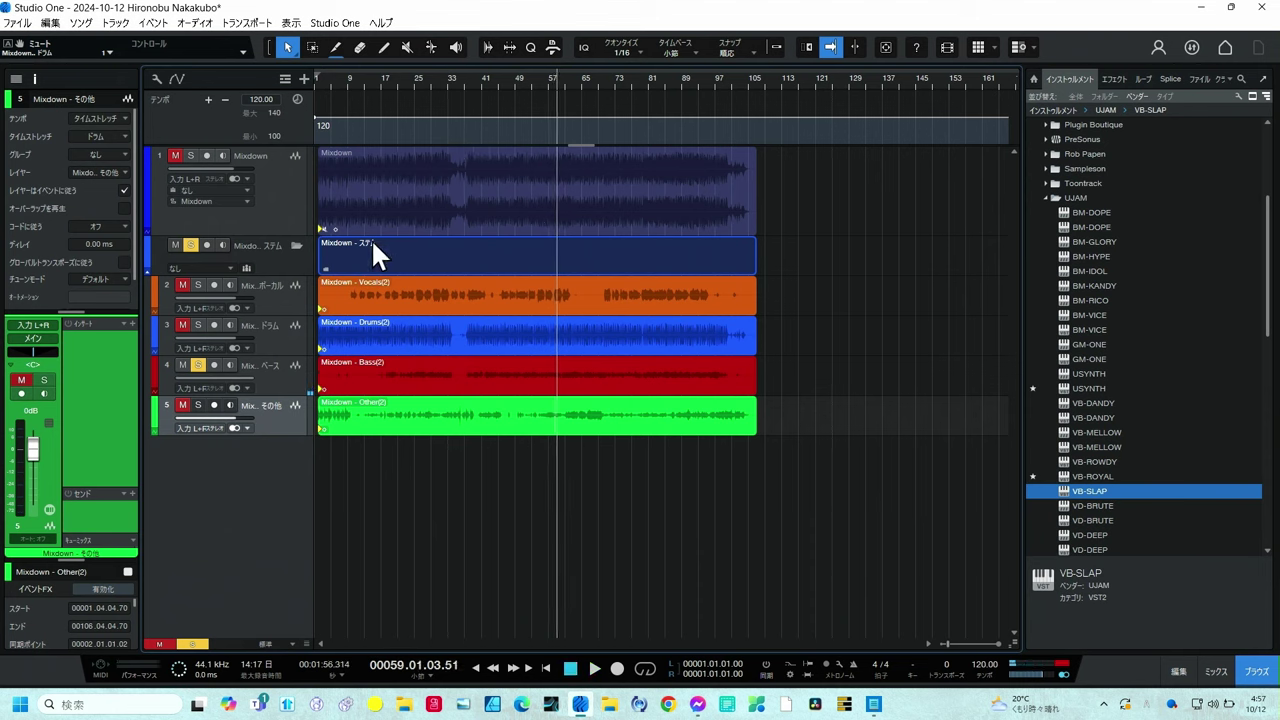
Solo the other-instruments stem, mute the bass stem and listen to the playback.
{"action": "left_click", "coordinate": [199, 404]}
{"action": "left_click", "coordinate": [185, 365]}
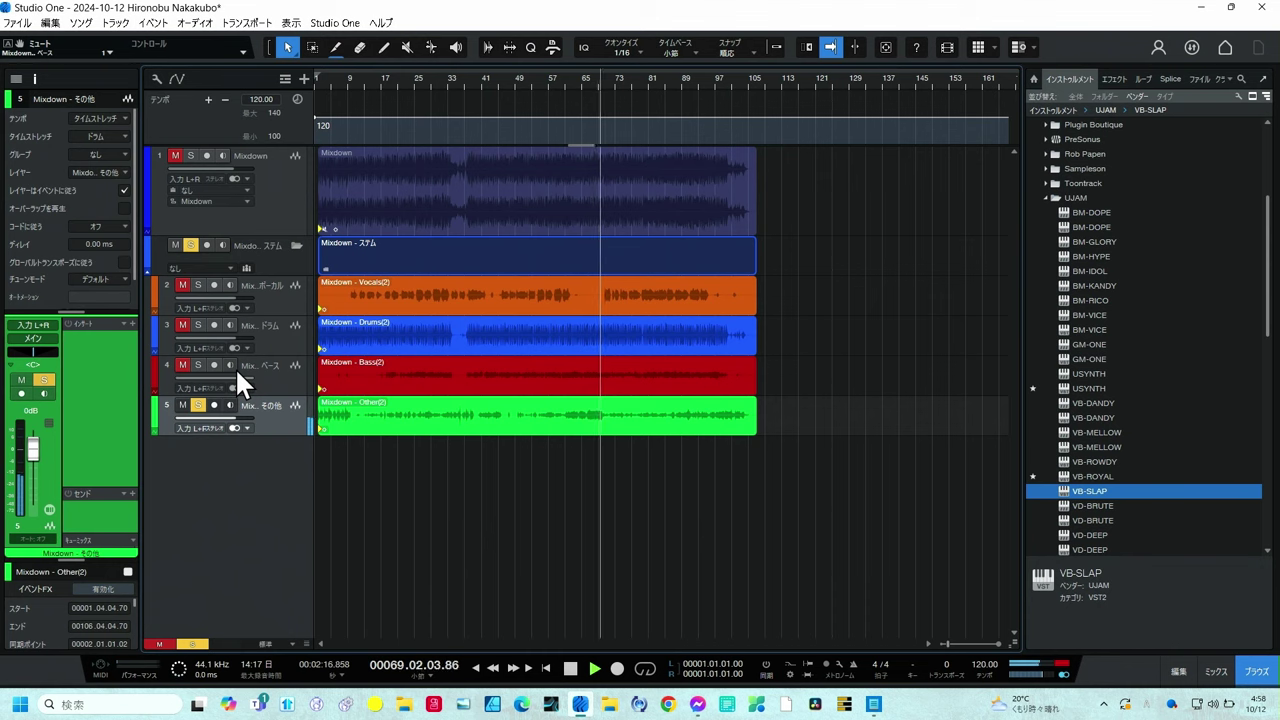
{"action": "key", "text": "space"}
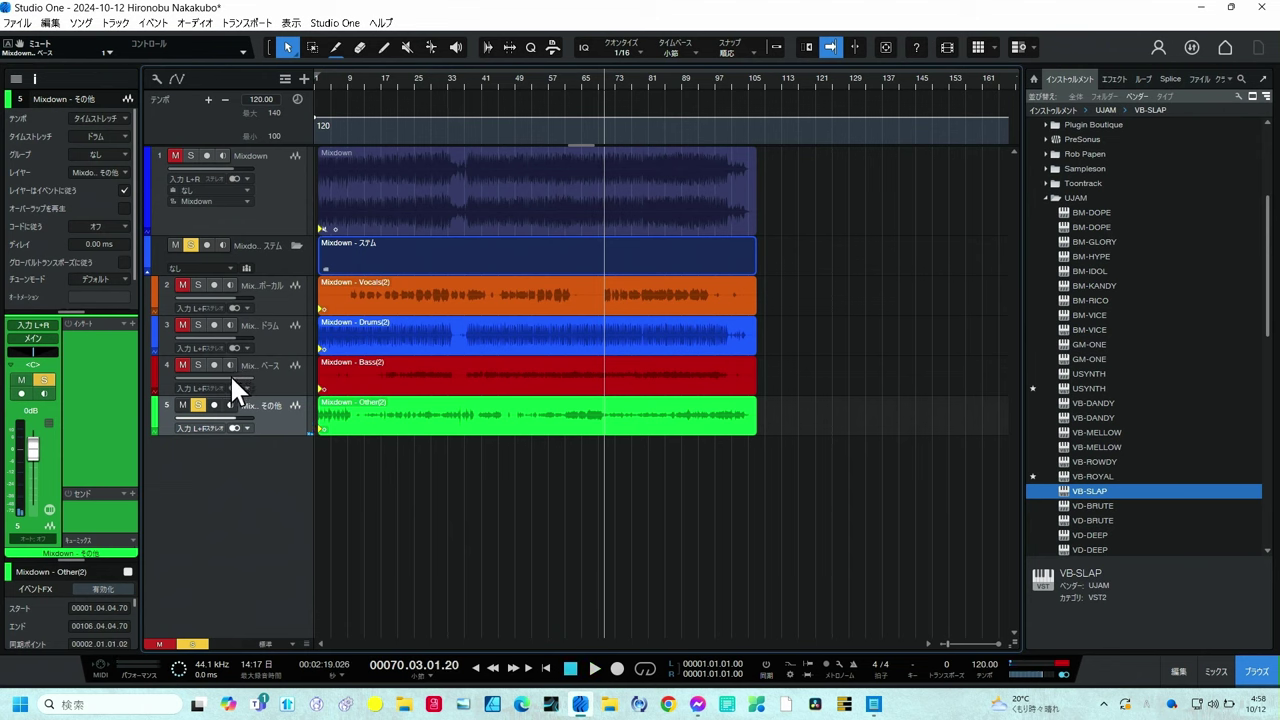
Replace the solo on the other-instruments stem with one on the vocal stem, listen to it, and clear the solos and mutes.
{"action": "left_click", "coordinate": [199, 406]}
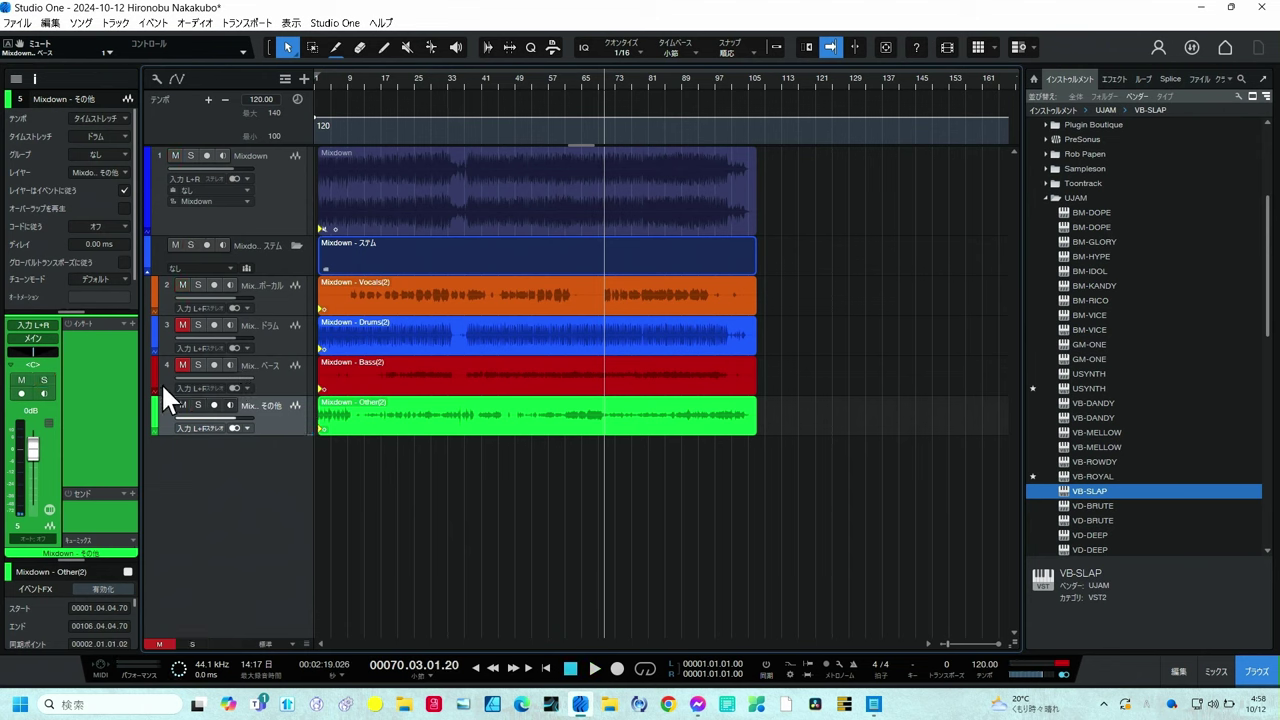
{"action": "left_click", "coordinate": [182, 325]}
{"action": "left_click", "coordinate": [198, 285]}
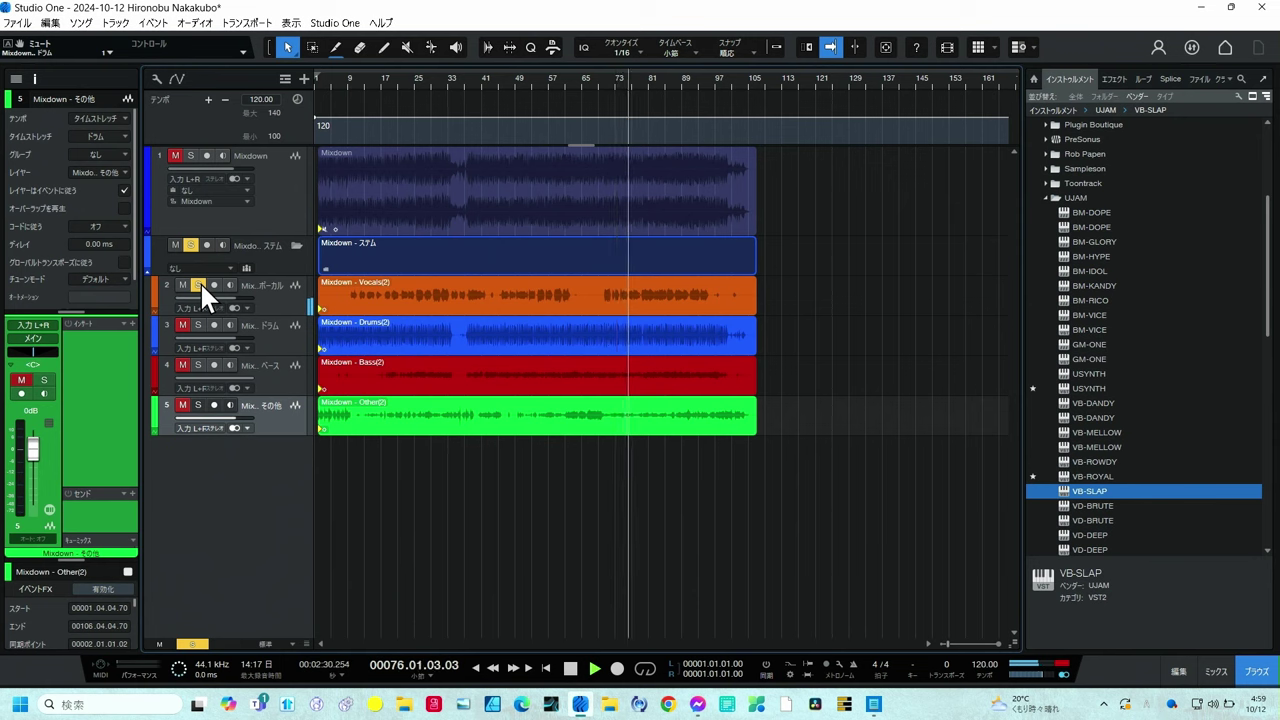
{"action": "left_click", "coordinate": [200, 281]}
{"action": "key", "text": "space"}
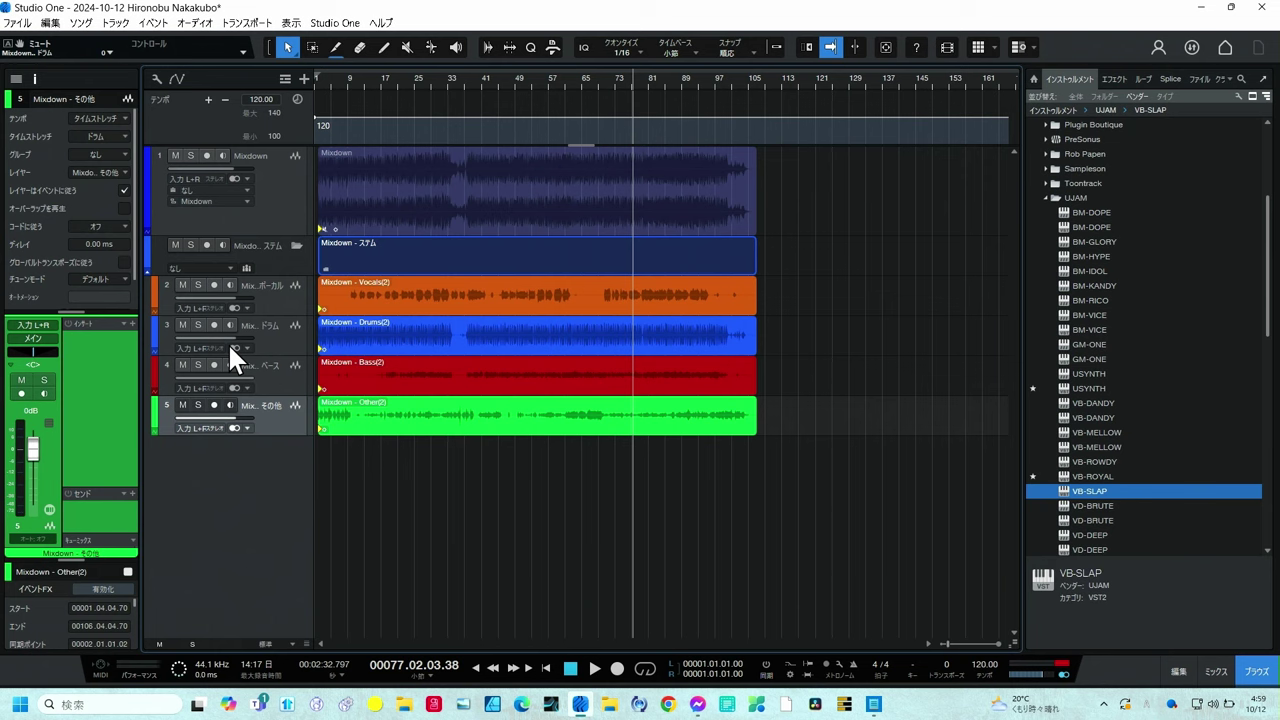
Show the chord track and fill it with the chords detected from the bass and other-instruments stems.
{"action": "left_click", "coordinate": [286, 84]}
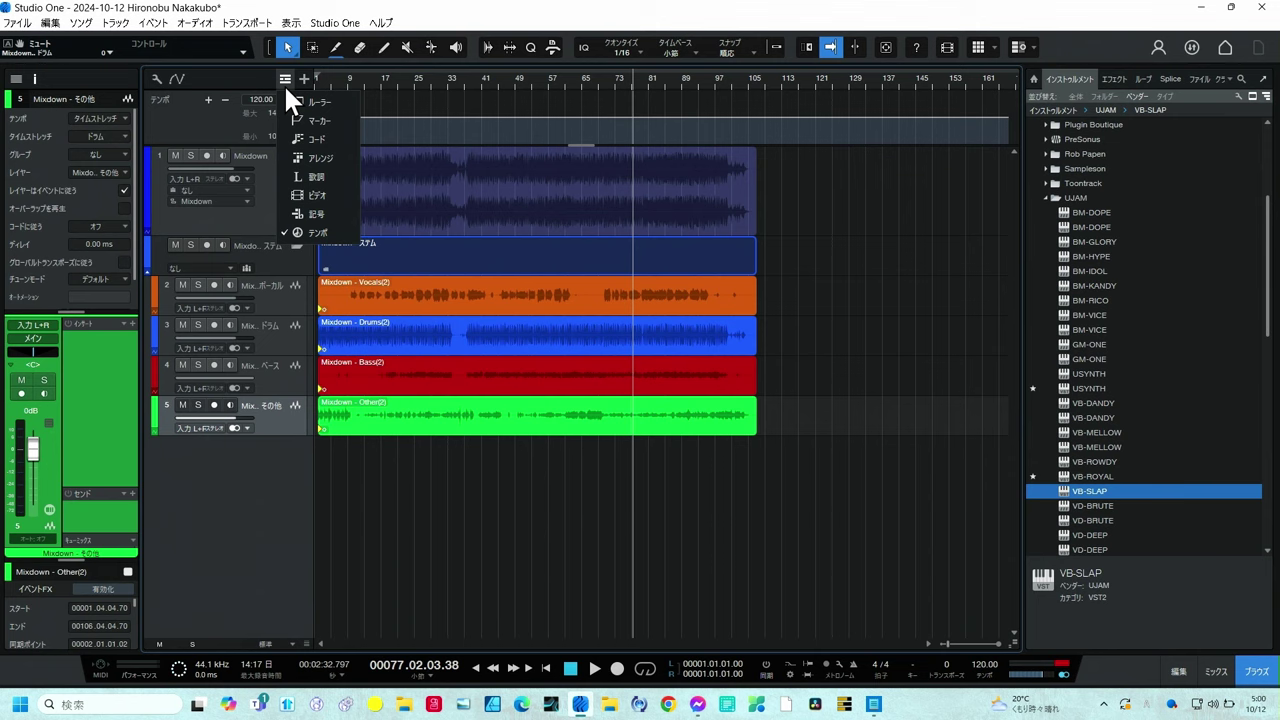
{"action": "left_click", "coordinate": [290, 138]}
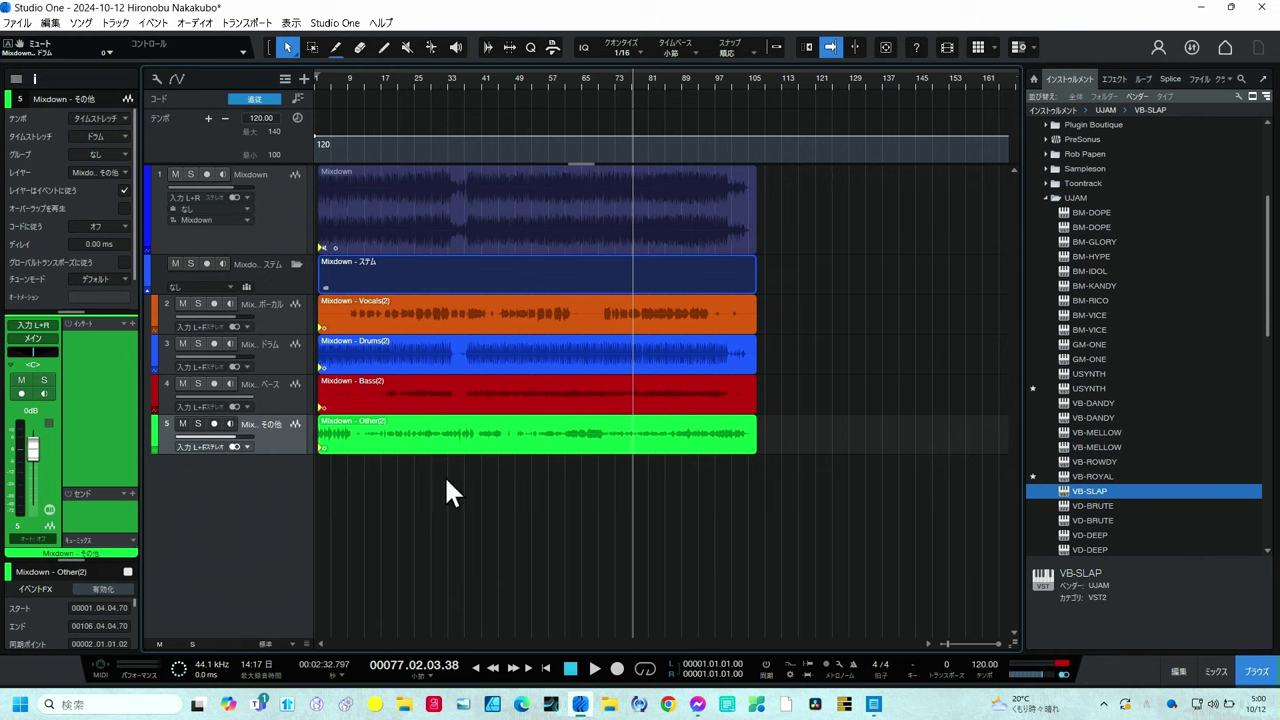
{"action": "left_click", "coordinate": [446, 437]}
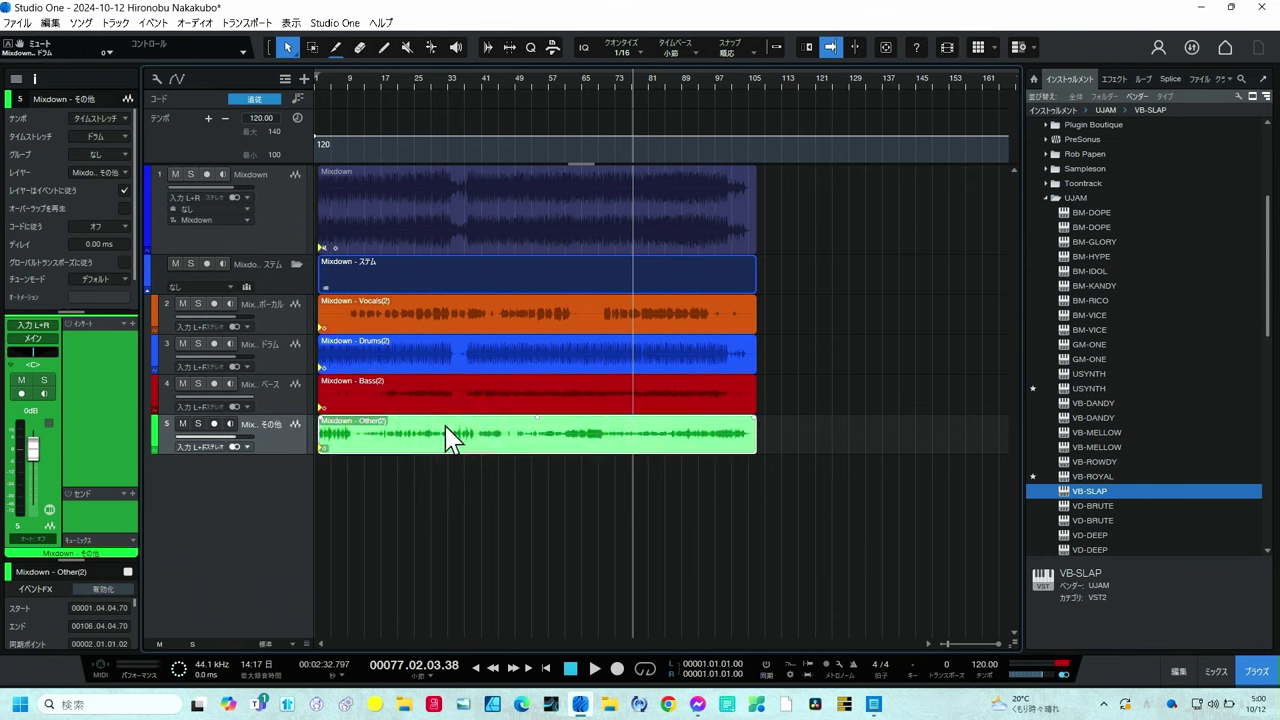
{"action": "left_click", "coordinate": [452, 387], "text": "shift"}
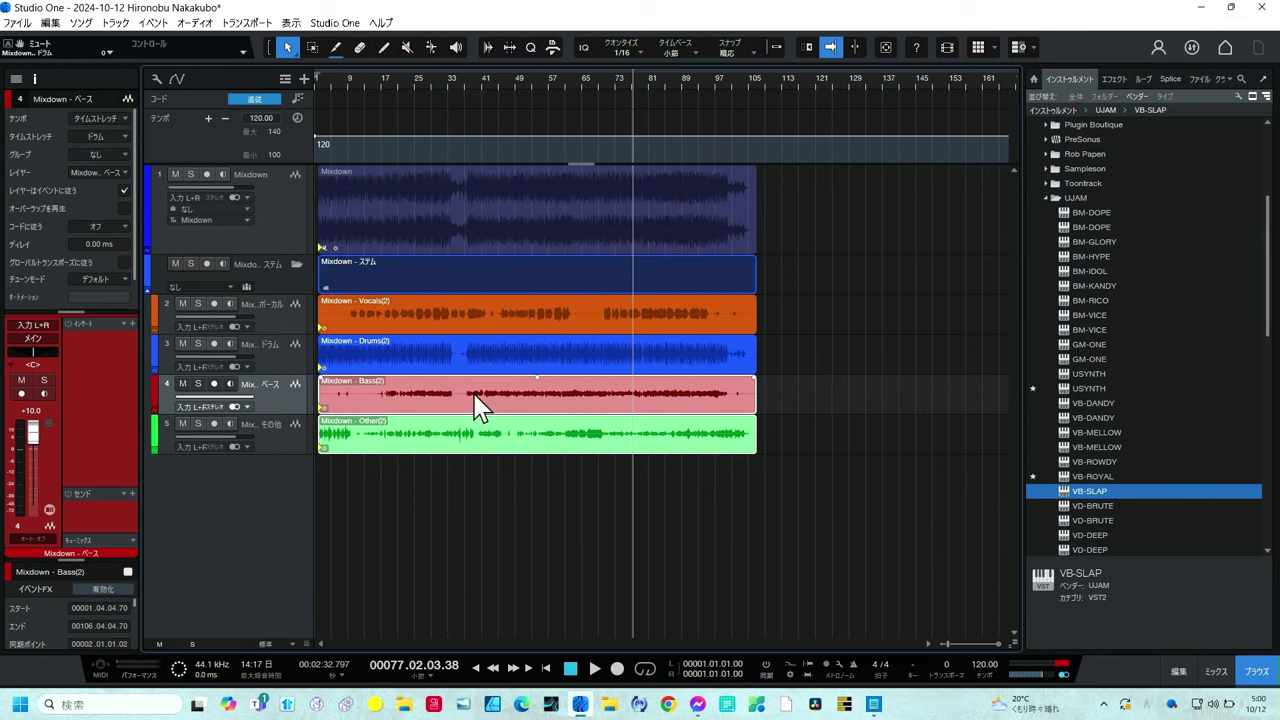
{"action": "left_click_drag", "start_coordinate": [478, 405], "coordinate": [467, 97]}
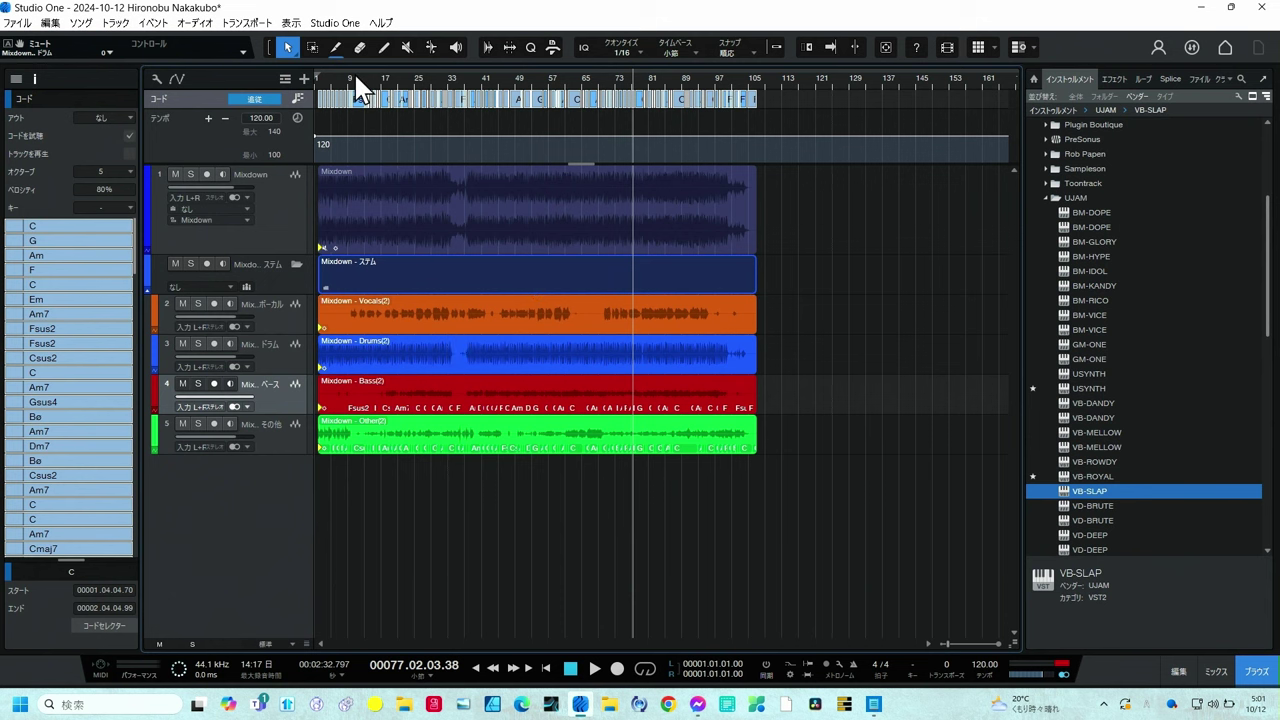
{"action": "left_click_drag", "start_coordinate": [360, 87], "coordinate": [388, 121]}
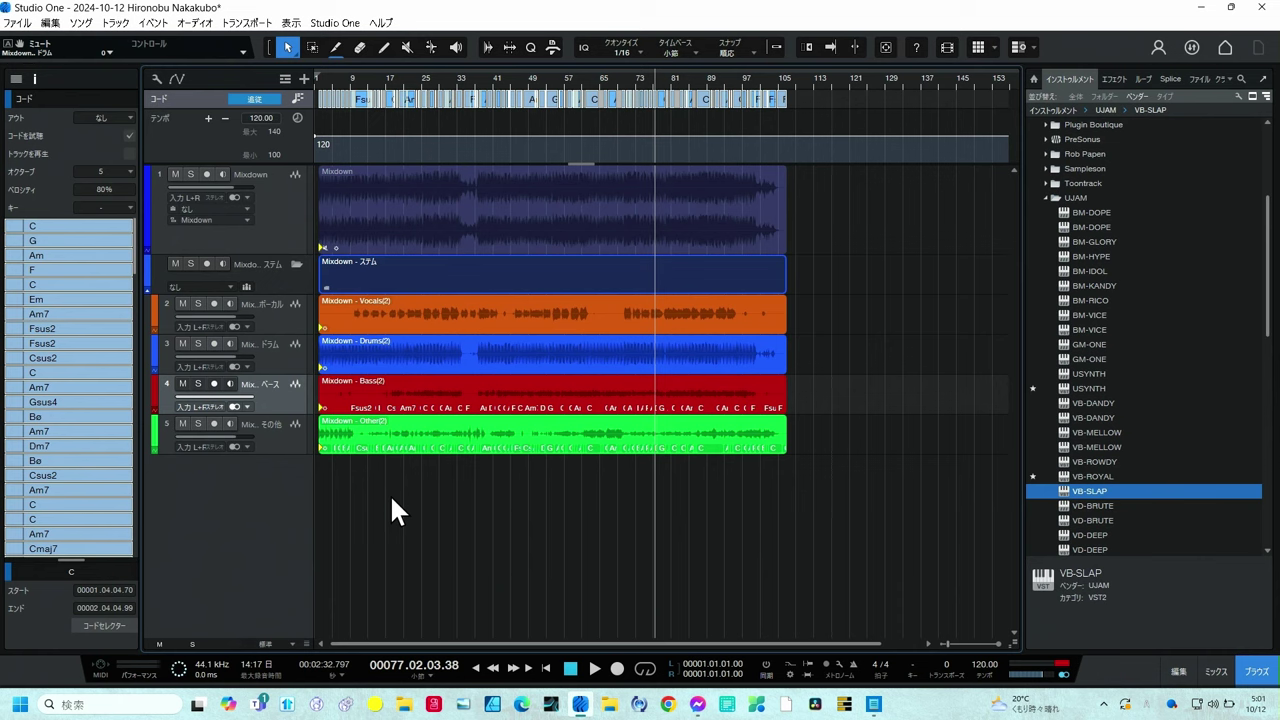
Mute the drum stem and add the UJAM BM-IDOL instrument on a new track below the stems.
{"action": "left_click", "coordinate": [183, 344]}
{"action": "scroll", "coordinate": [1156, 438], "scroll_direction": "down", "scroll_amount": 4}
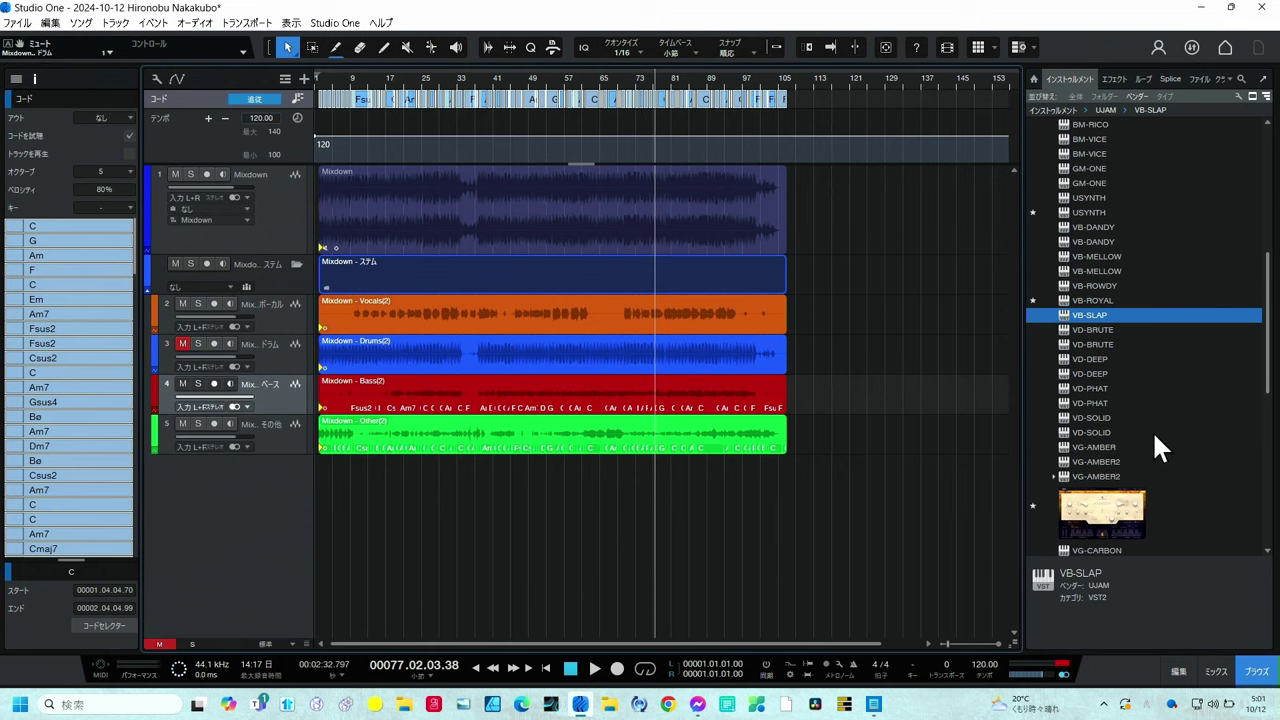
{"action": "scroll", "coordinate": [1147, 382], "scroll_direction": "up", "scroll_amount": 3}
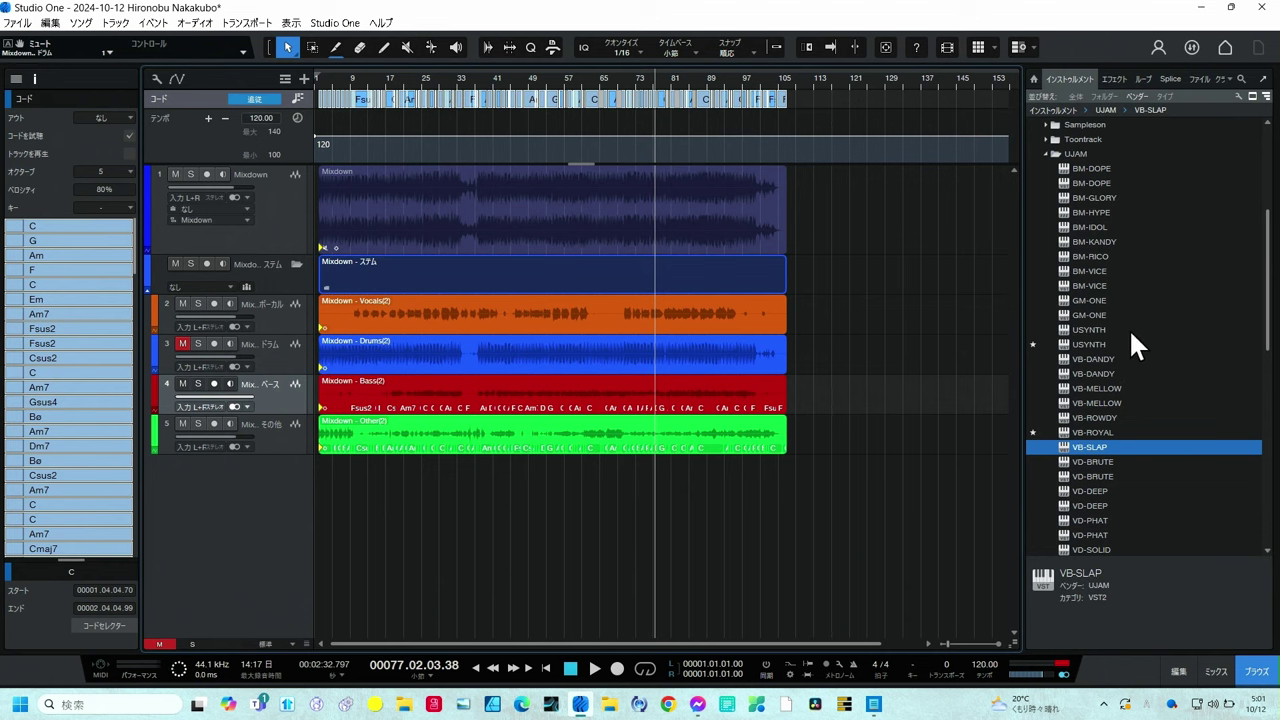
{"action": "left_click", "coordinate": [1080, 224]}
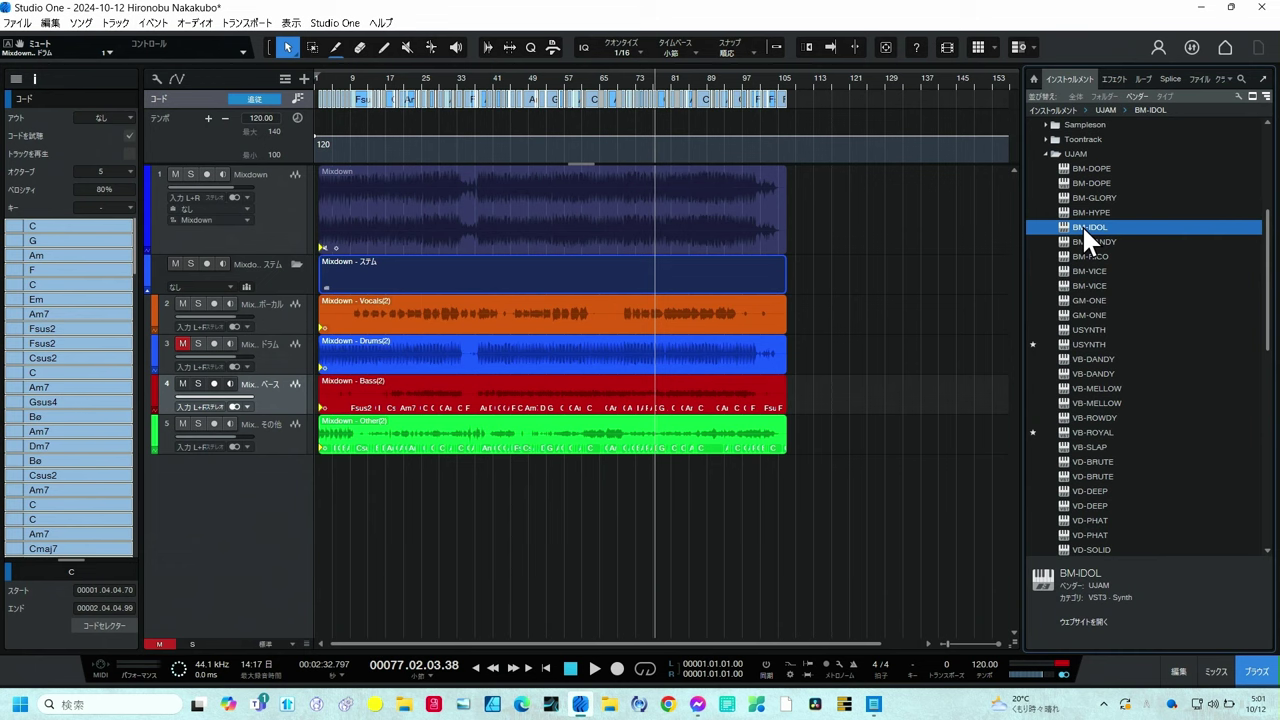
{"action": "left_click_drag", "start_coordinate": [1081, 224], "coordinate": [277, 530]}
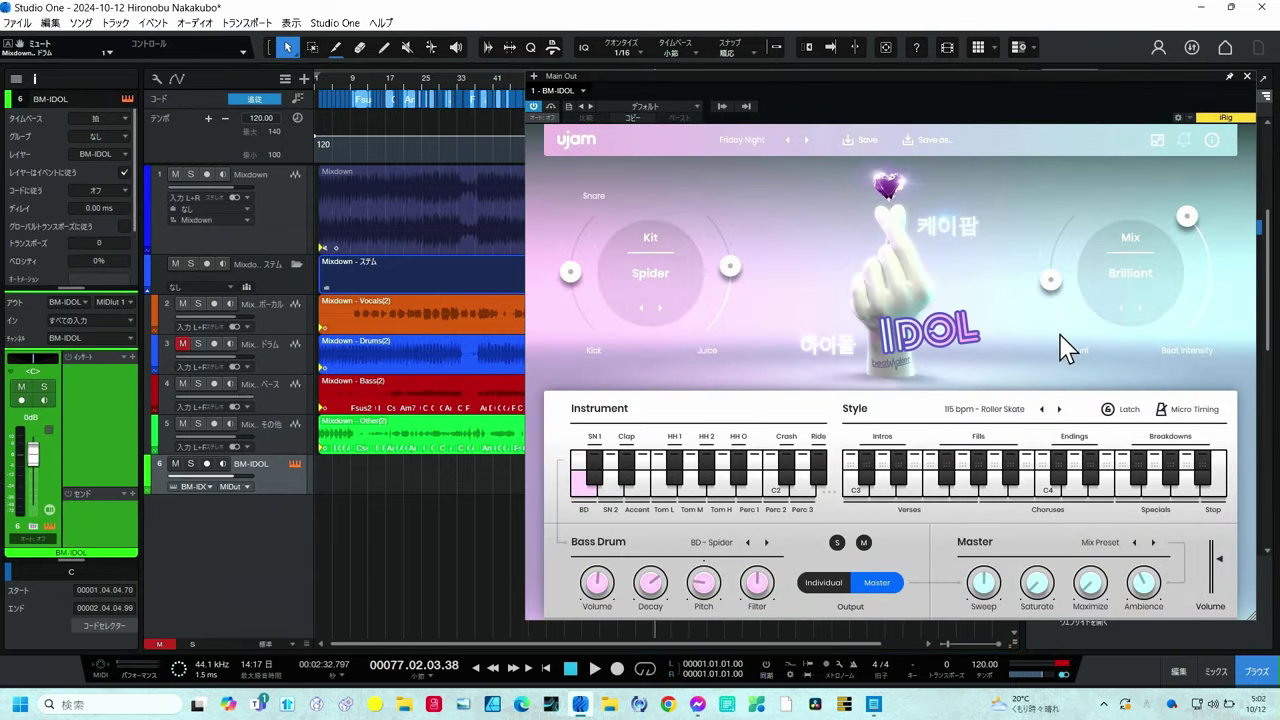
Audition BM-IDOL's chorus phrase with Latch on, choose the 128 bpm - Scent Sensation style, and turn Latch off.
{"action": "left_click", "coordinate": [1128, 411]}
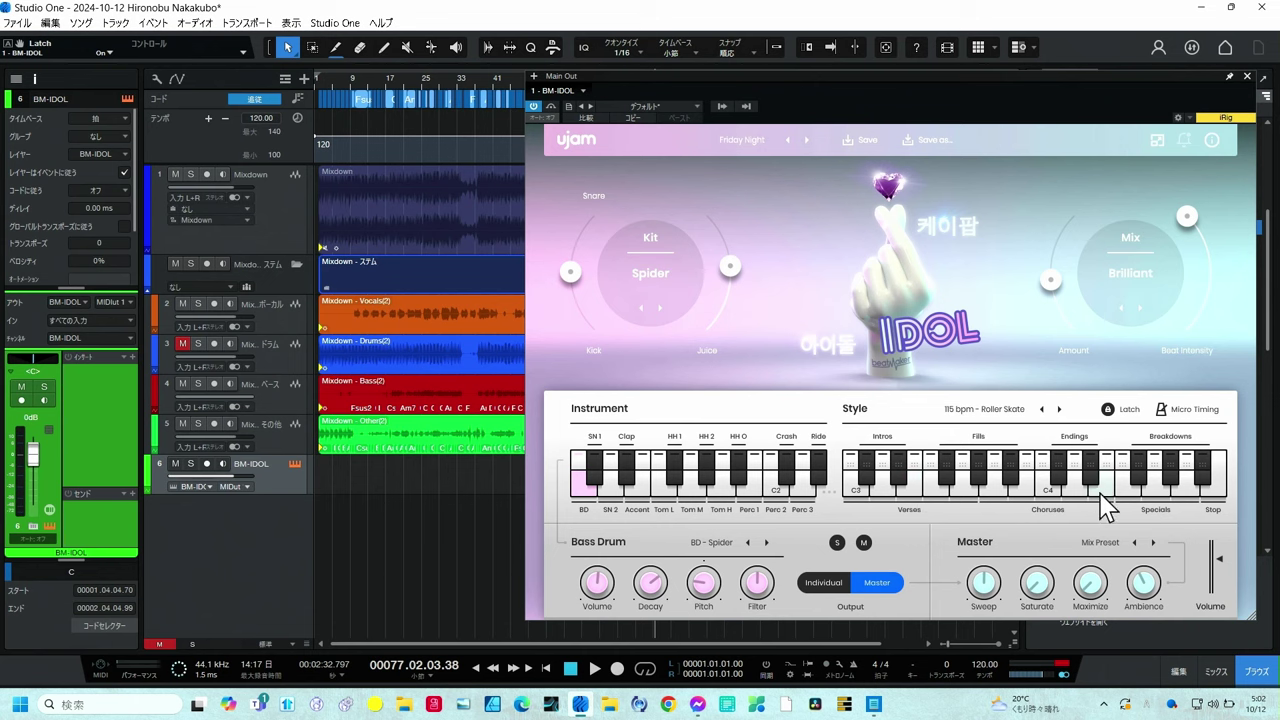
{"action": "left_click", "coordinate": [995, 490]}
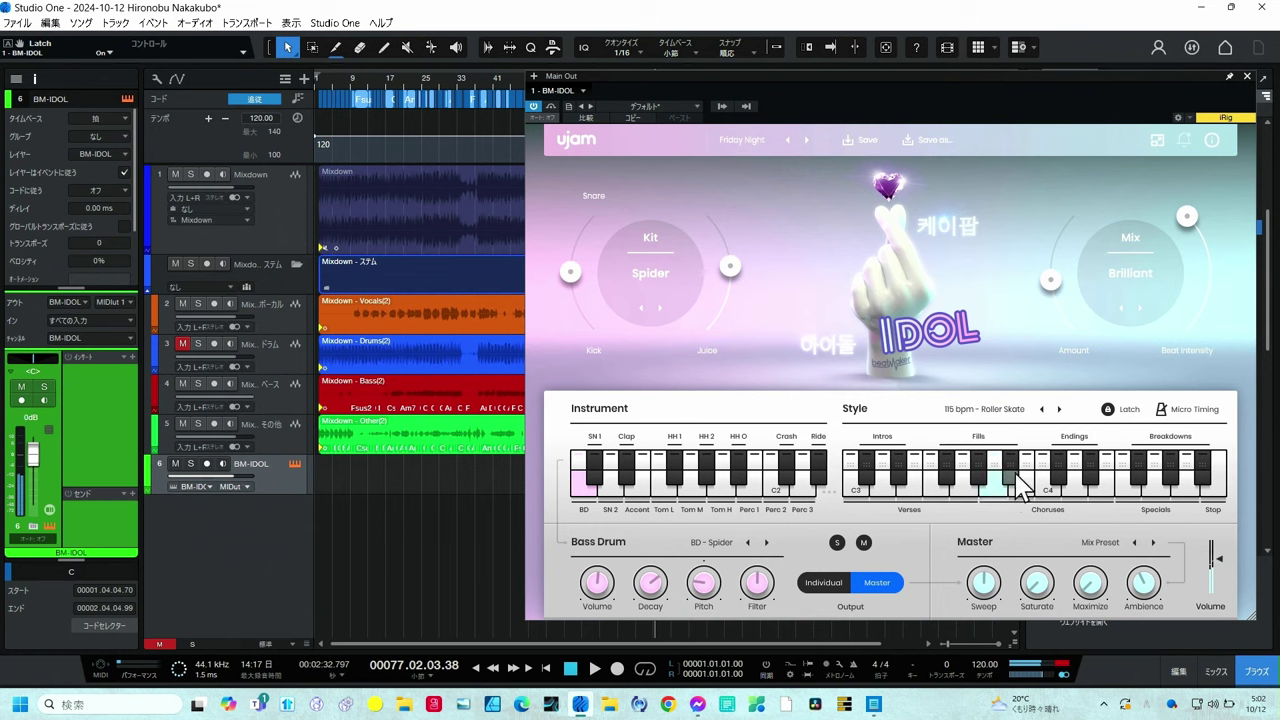
{"action": "left_click", "coordinate": [1059, 410]}
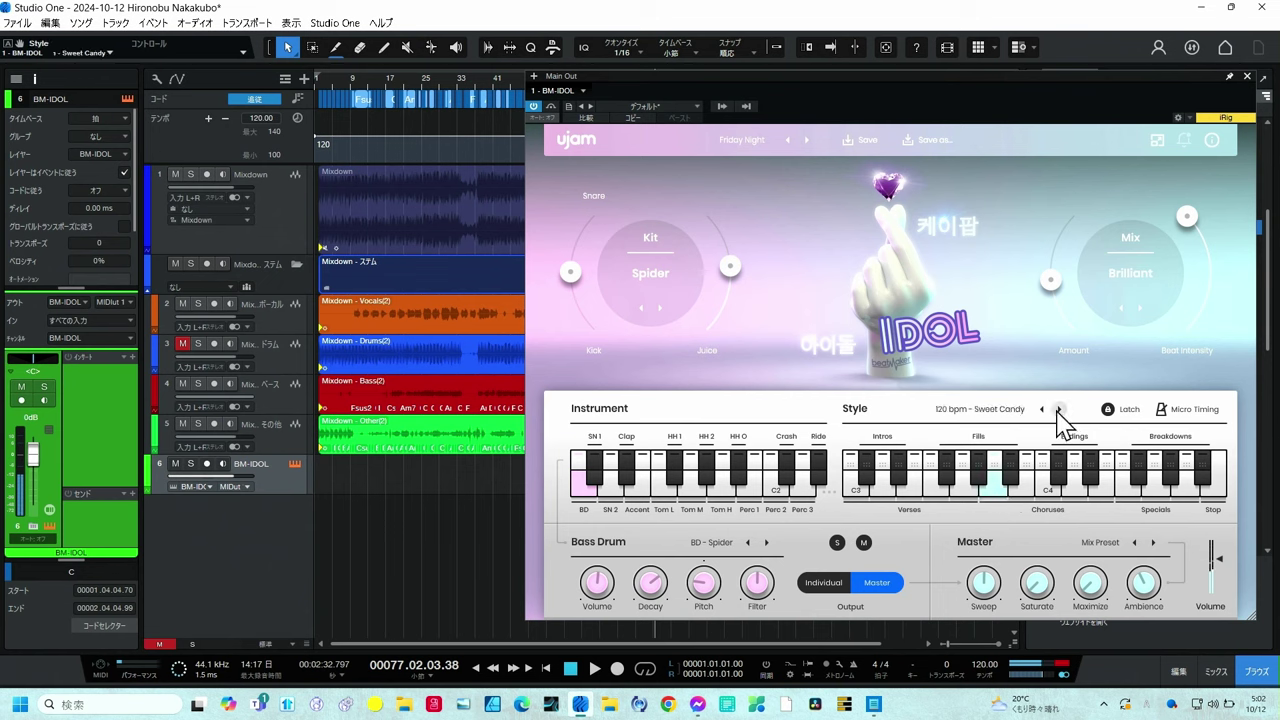
{"action": "left_click", "coordinate": [1059, 410]}
{"action": "left_click", "coordinate": [1059, 410]}
{"action": "left_click", "coordinate": [1059, 410]}
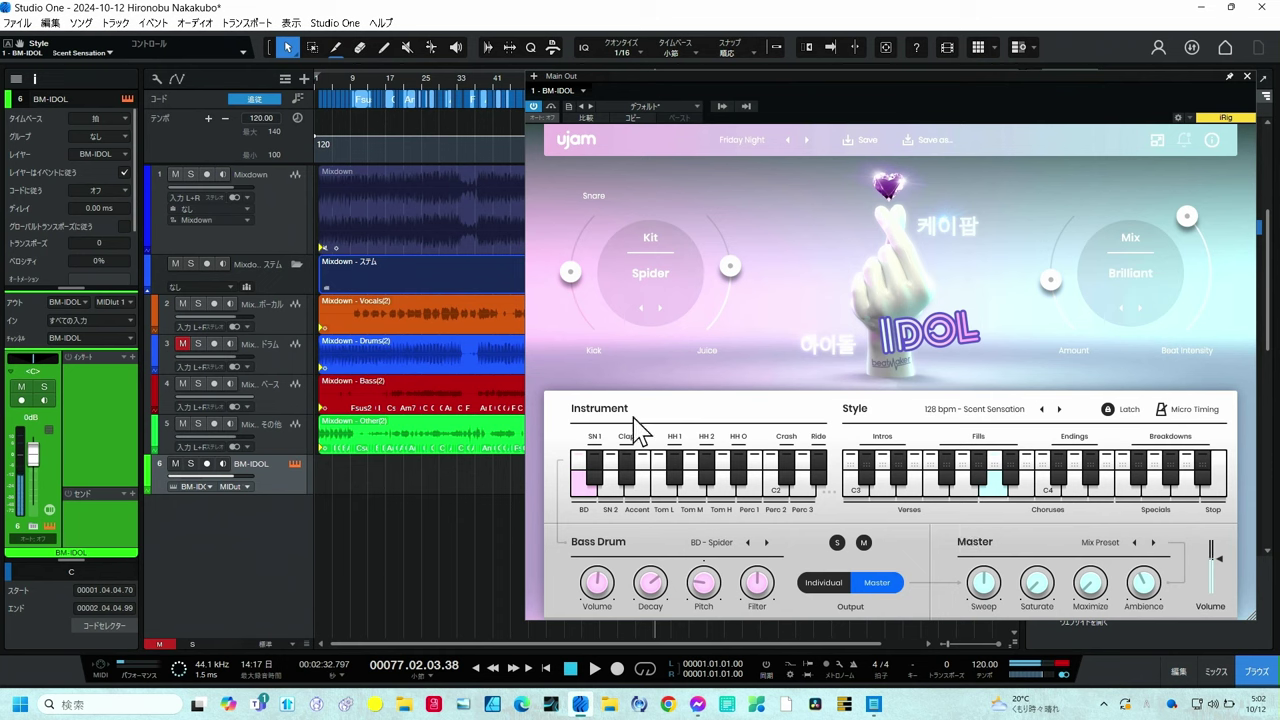
{"action": "left_click", "coordinate": [1131, 414]}
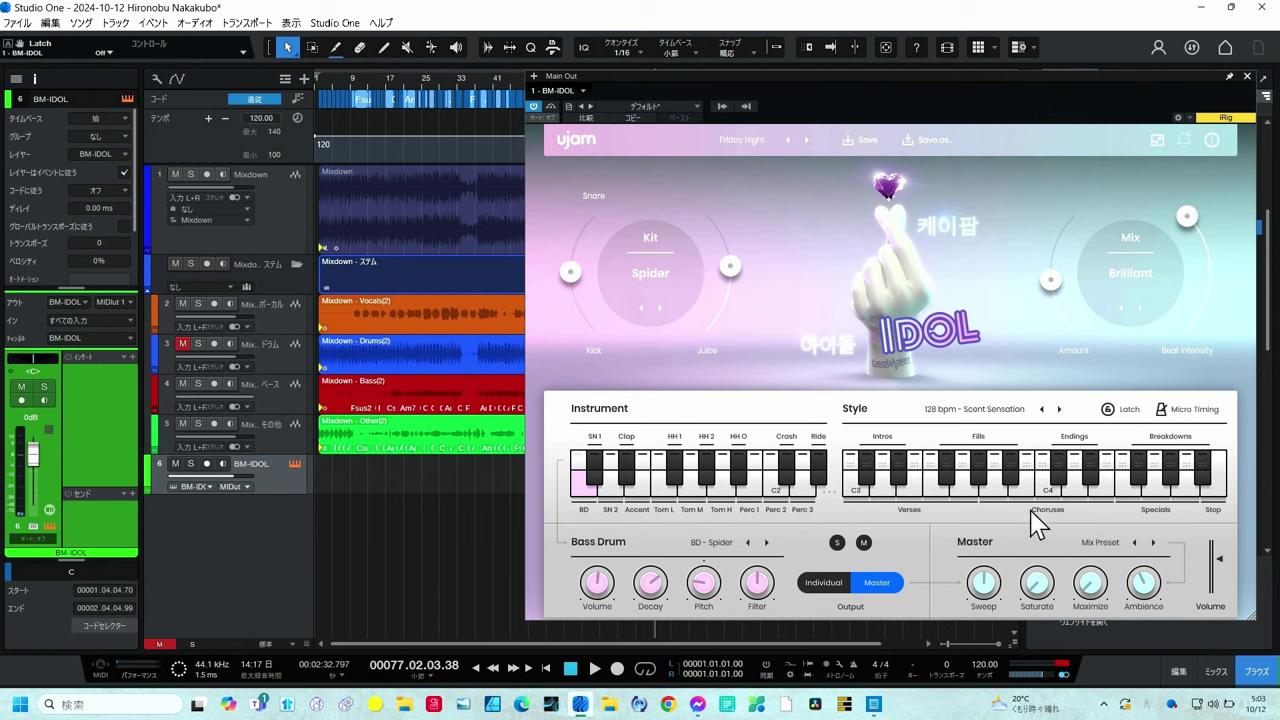
Place BM-IDOL's first chorus phrase on its track and, with snapping on, align its start to bar 2.
{"action": "left_click", "coordinate": [998, 470]}
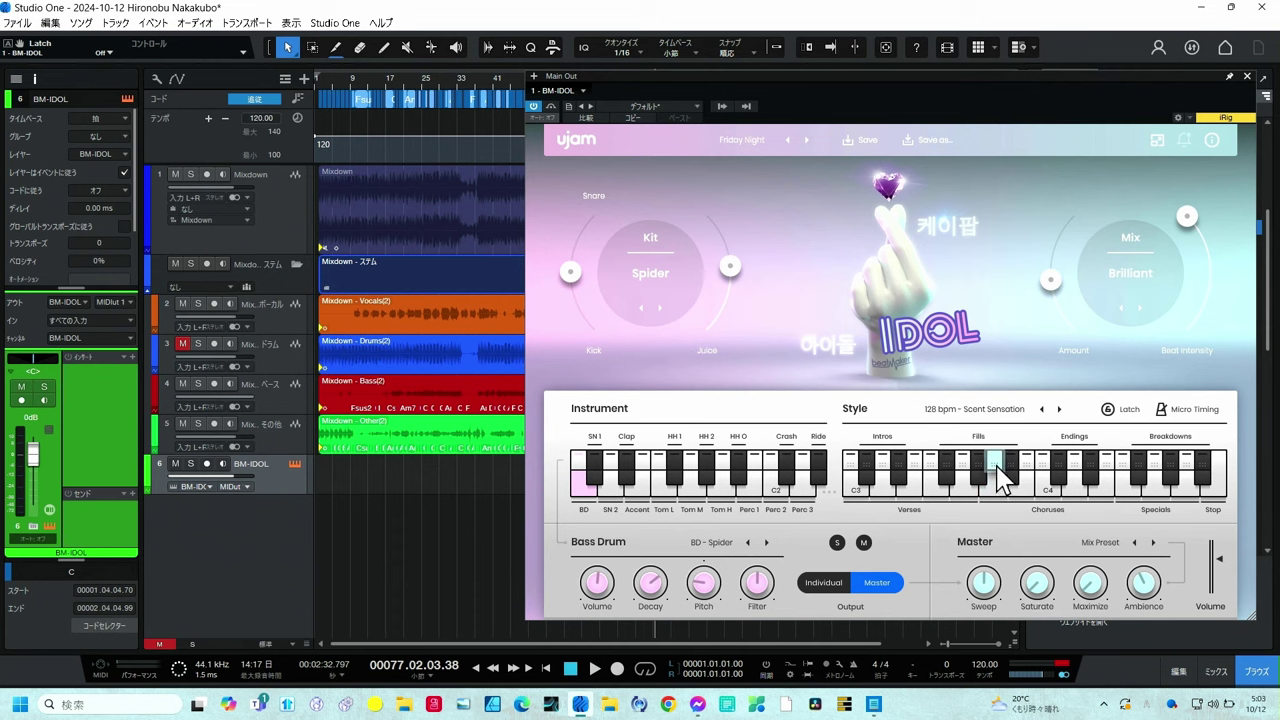
{"action": "left_click_drag", "start_coordinate": [998, 468], "coordinate": [345, 476]}
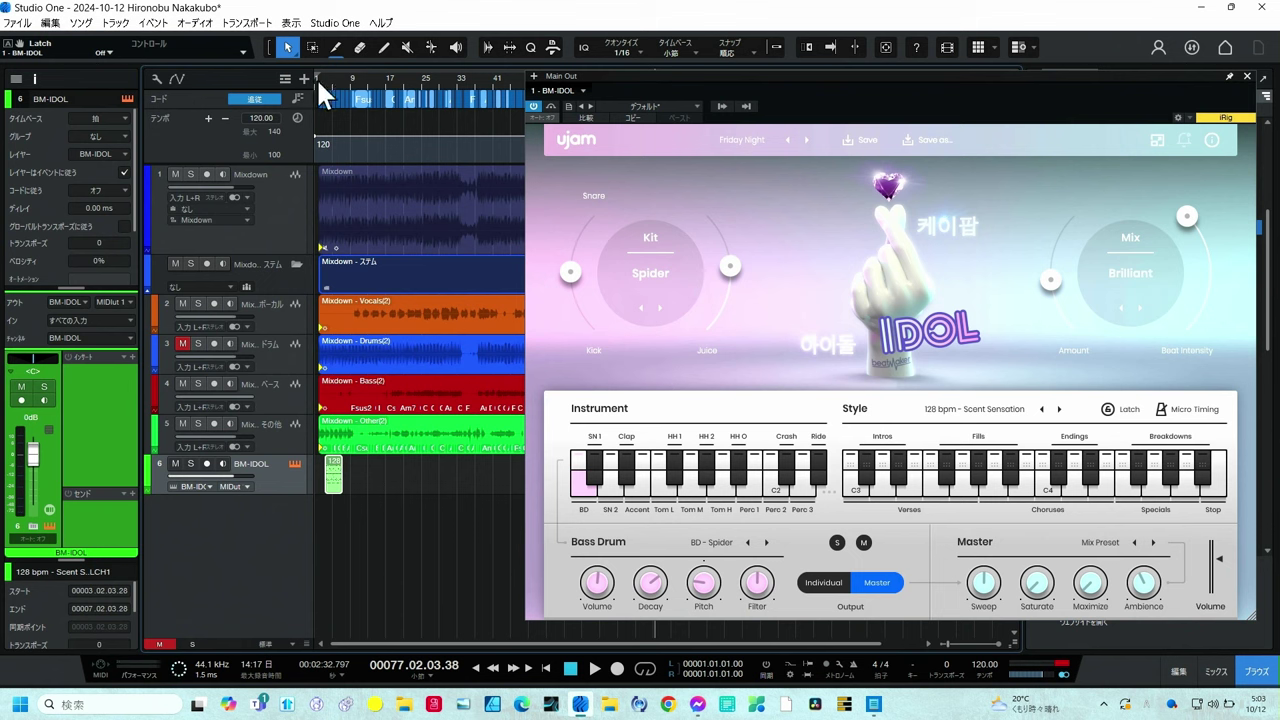
{"action": "scroll", "coordinate": [316, 80], "scroll_direction": "up", "scroll_amount": 5}
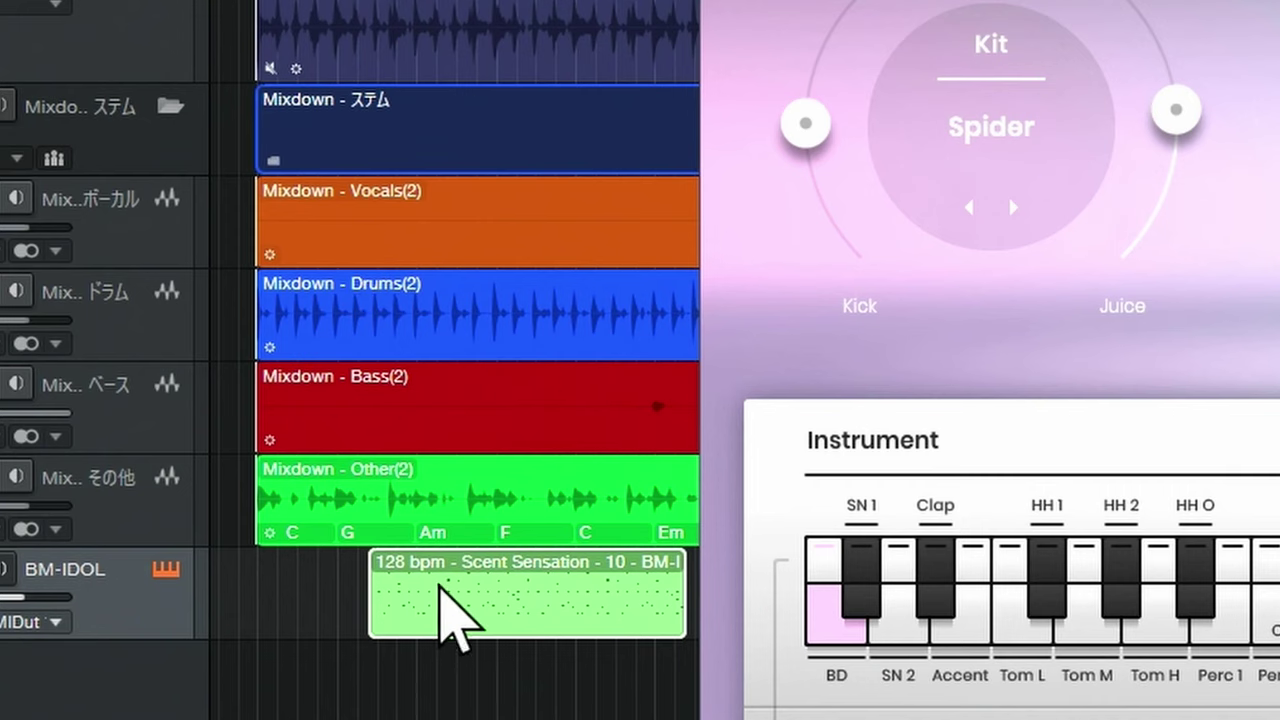
{"action": "left_click_drag", "start_coordinate": [446, 606], "coordinate": [337, 622]}
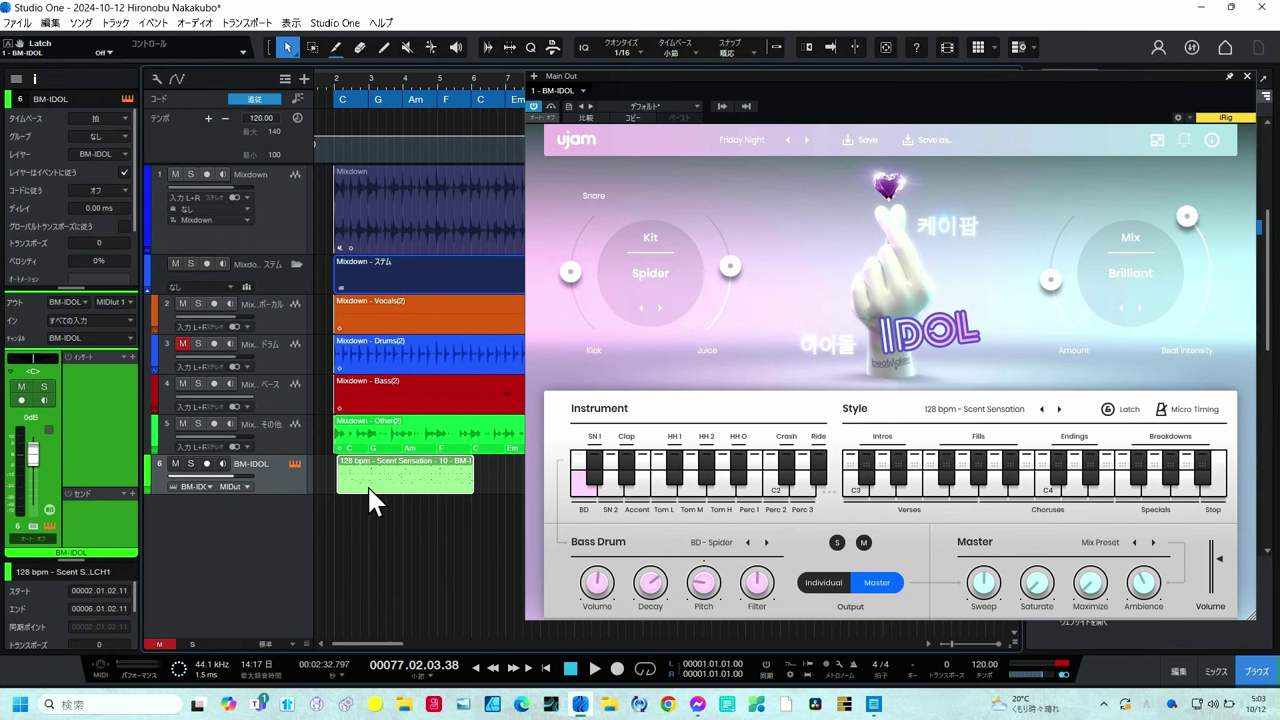
{"action": "left_click", "coordinate": [776, 47]}
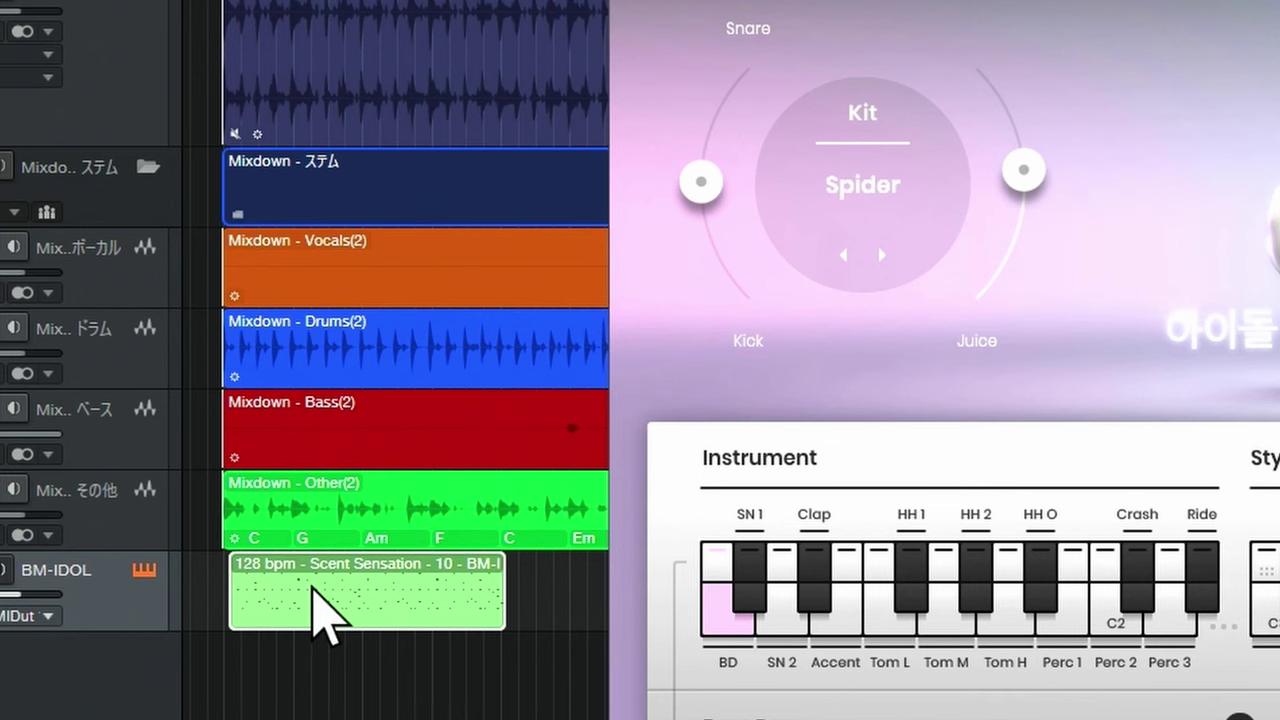
{"action": "left_click_drag", "start_coordinate": [318, 603], "coordinate": [303, 602]}
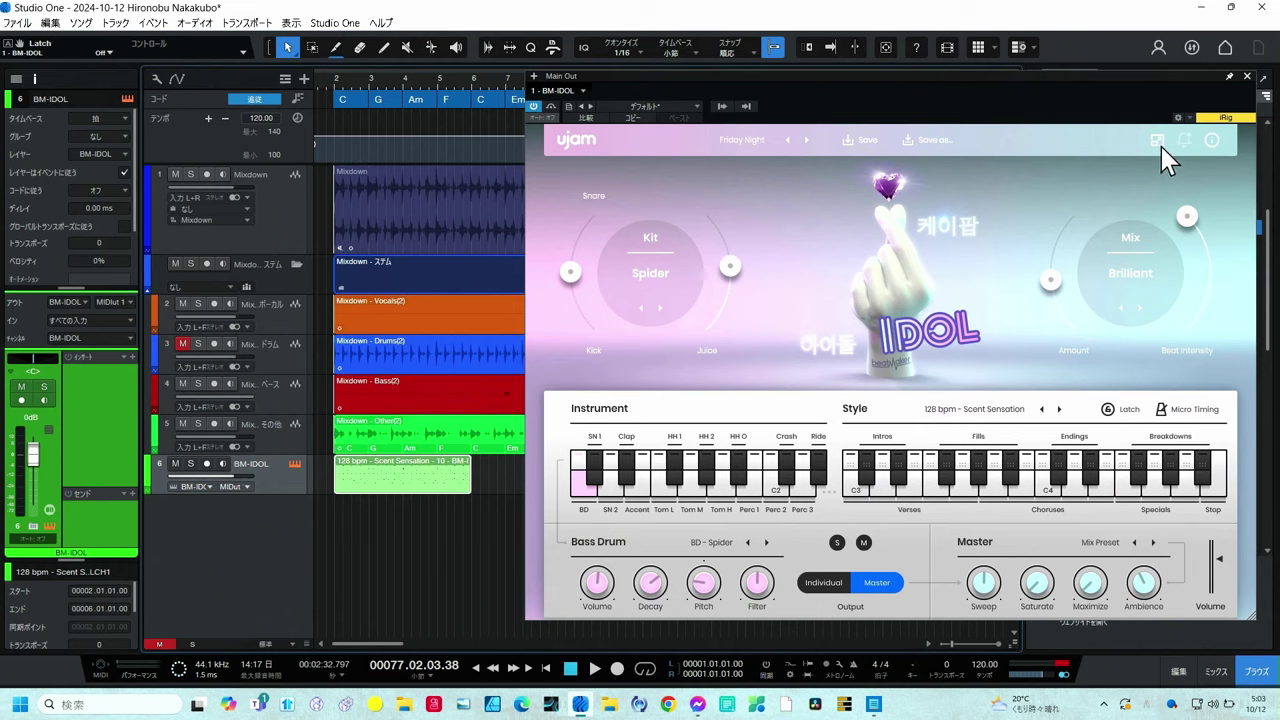
Duplicate the drum phrase back to back along the BM-IDOL track until it reaches bar 106.
{"action": "left_click_drag", "start_coordinate": [1177, 73], "coordinate": [1161, 502]}
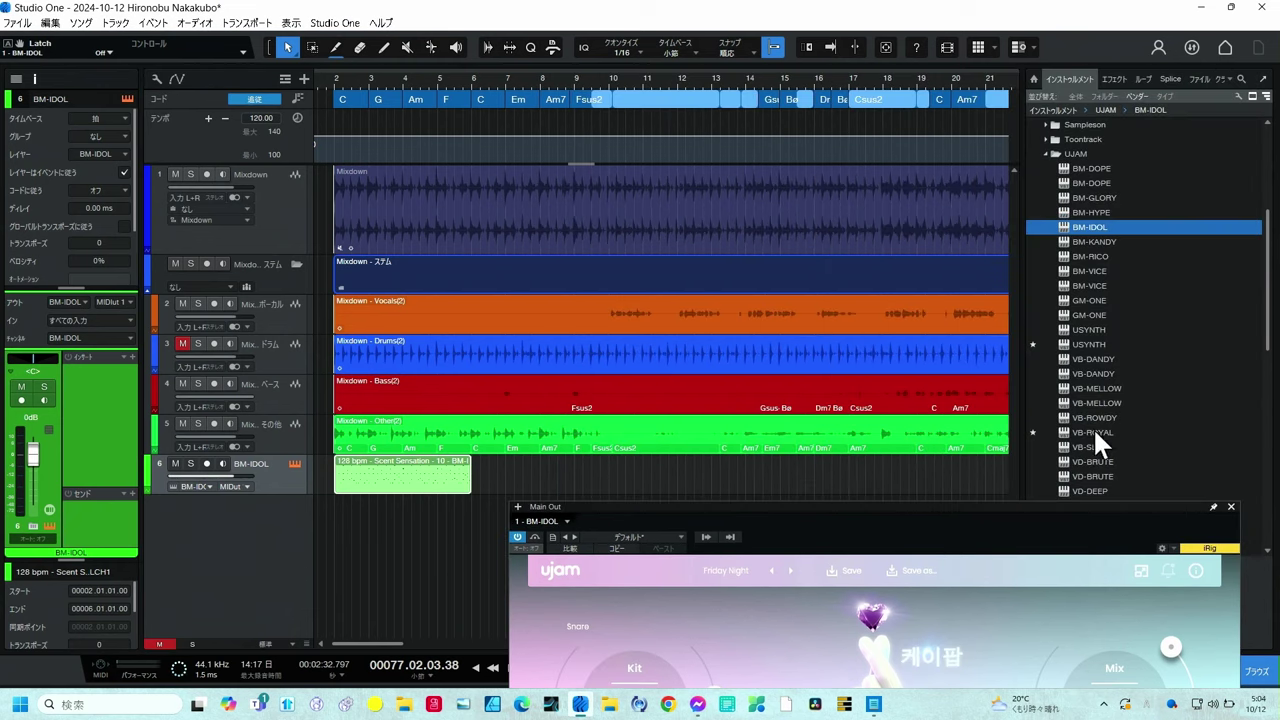
{"action": "left_click", "coordinate": [884, 47]}
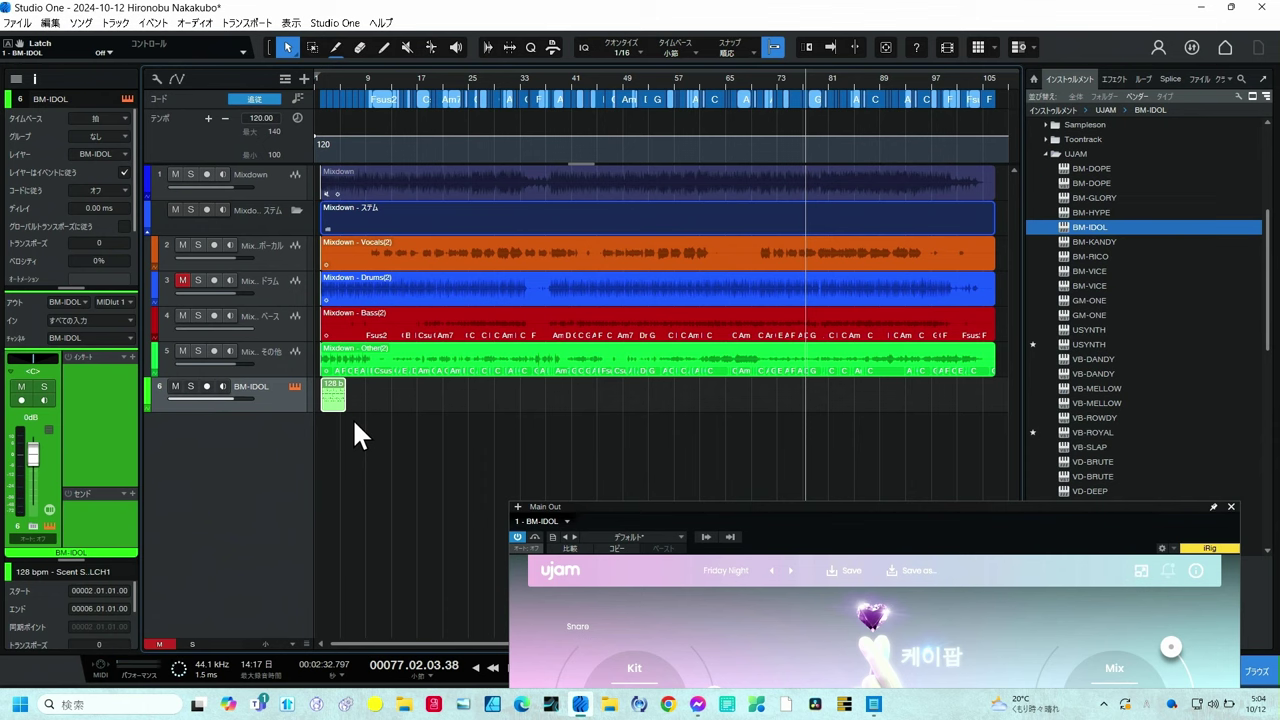
{"action": "key", "text": "d"}
{"action": "key", "text": "d"}
{"action": "key", "text": "d"}
{"action": "key", "text": "d"}
{"action": "key", "text": "d"}
{"action": "key", "text": "d"}
{"action": "key", "text": "d"}
{"action": "key", "text": "d"}
{"action": "key", "text": "d"}
{"action": "key", "text": "d"}
{"action": "key", "text": "d"}
{"action": "key", "text": "d"}
{"action": "key", "text": "d"}
{"action": "key", "text": "d"}
{"action": "key", "text": "d"}
{"action": "key", "text": "d"}
{"action": "key", "text": "d"}
{"action": "key", "text": "d"}
{"action": "key", "text": "d"}
{"action": "key", "text": "d"}
{"action": "key", "text": "d"}
{"action": "key", "text": "d"}
{"action": "key", "text": "d"}
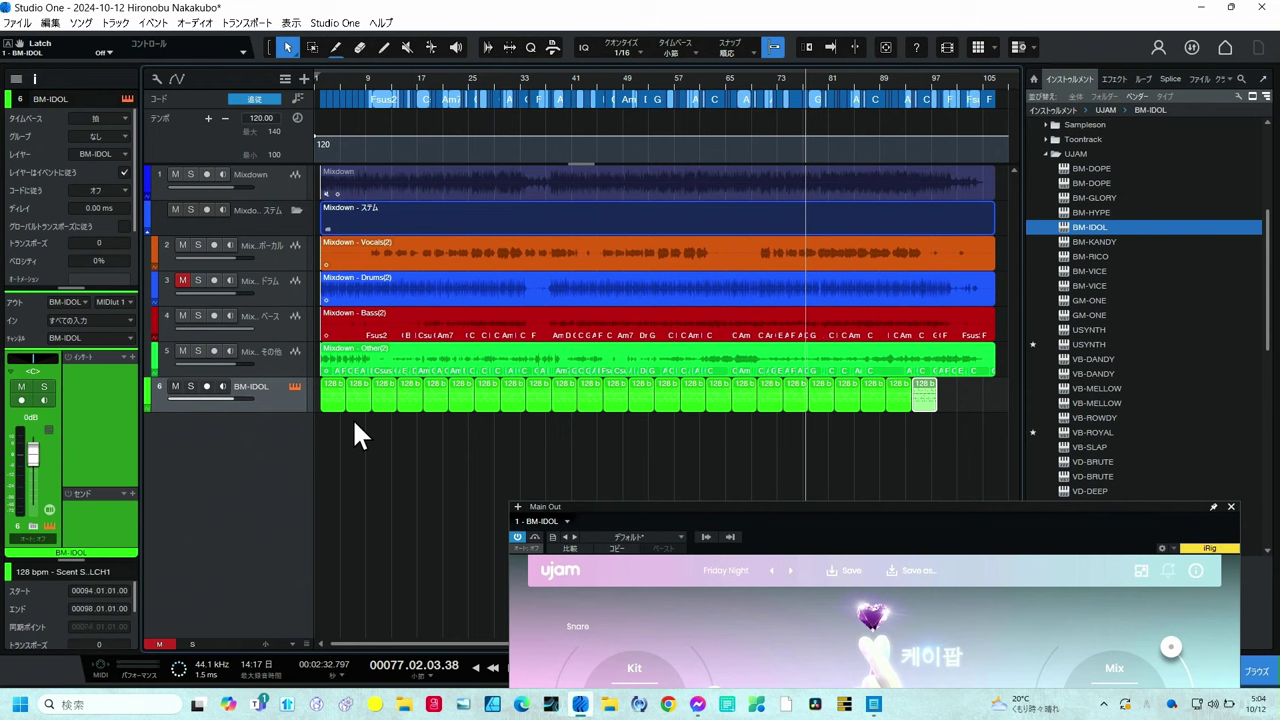
{"action": "key", "text": "d"}
{"action": "key", "text": "d"}
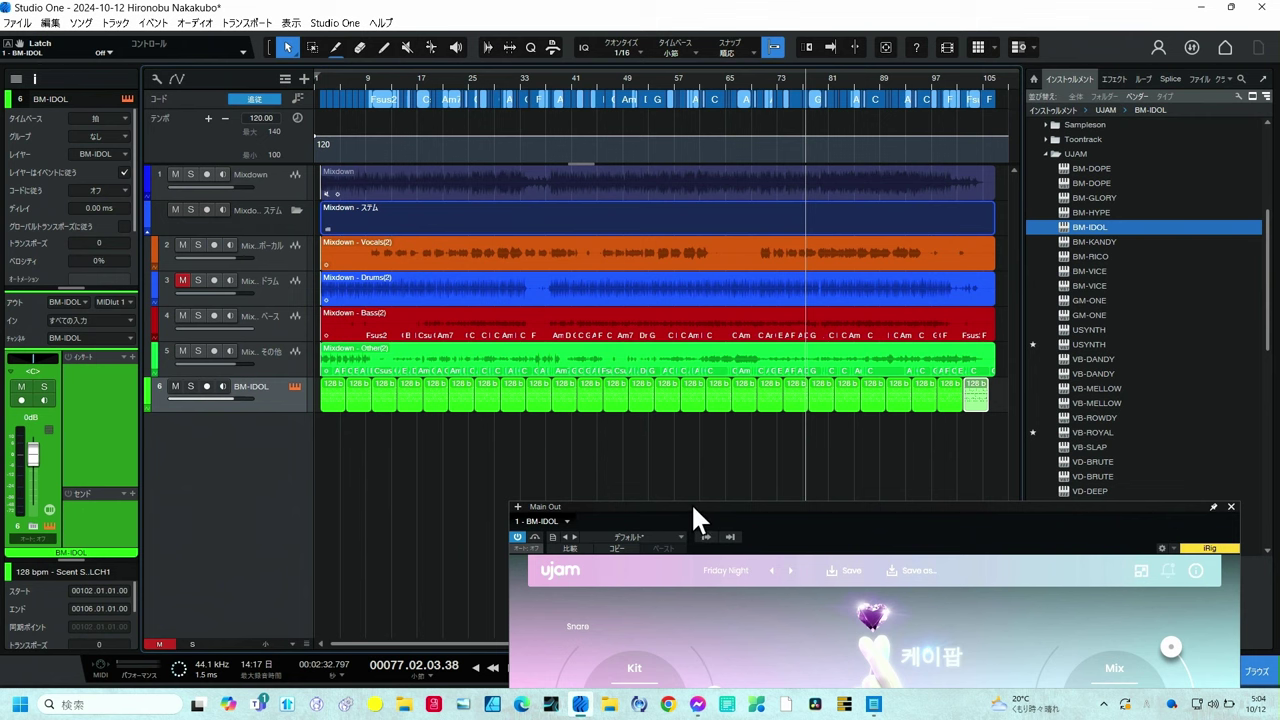
Compare BM-IDOL's bass drum and HiHat 1 settings, and raise the bass drum's volume to 74 %.
{"action": "left_click_drag", "start_coordinate": [697, 517], "coordinate": [663, 88]}
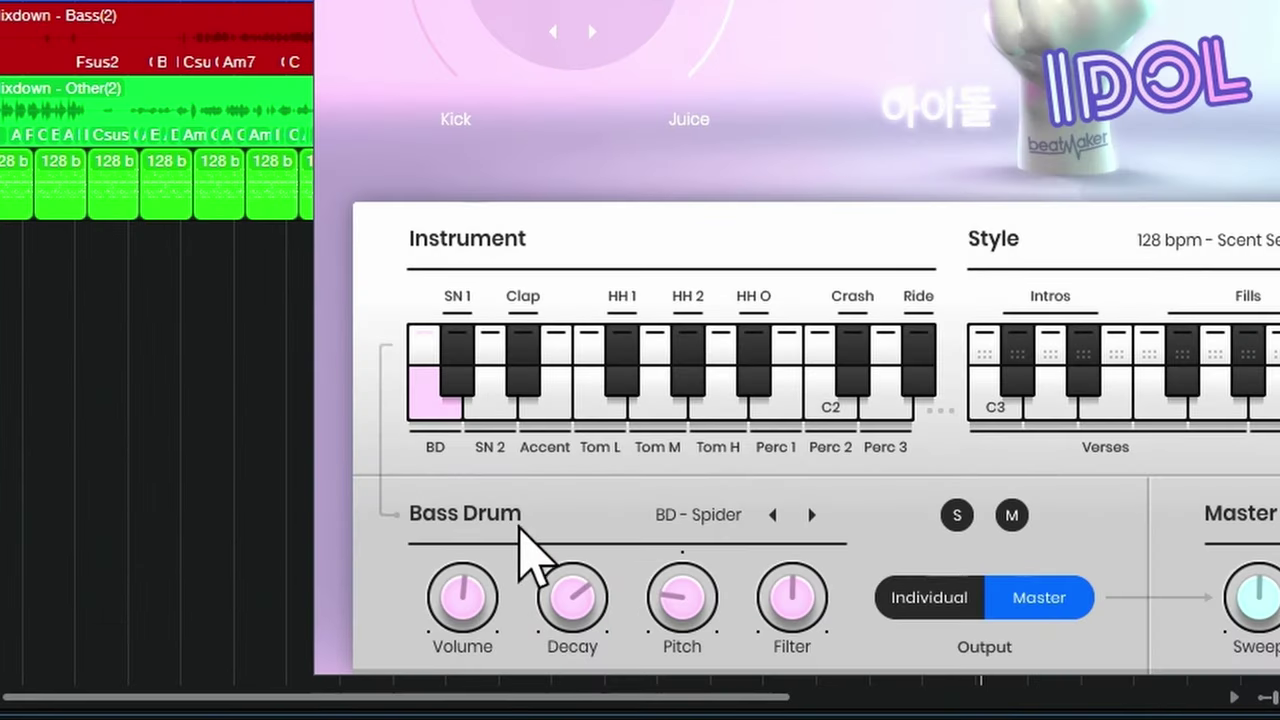
{"action": "left_click", "coordinate": [429, 385]}
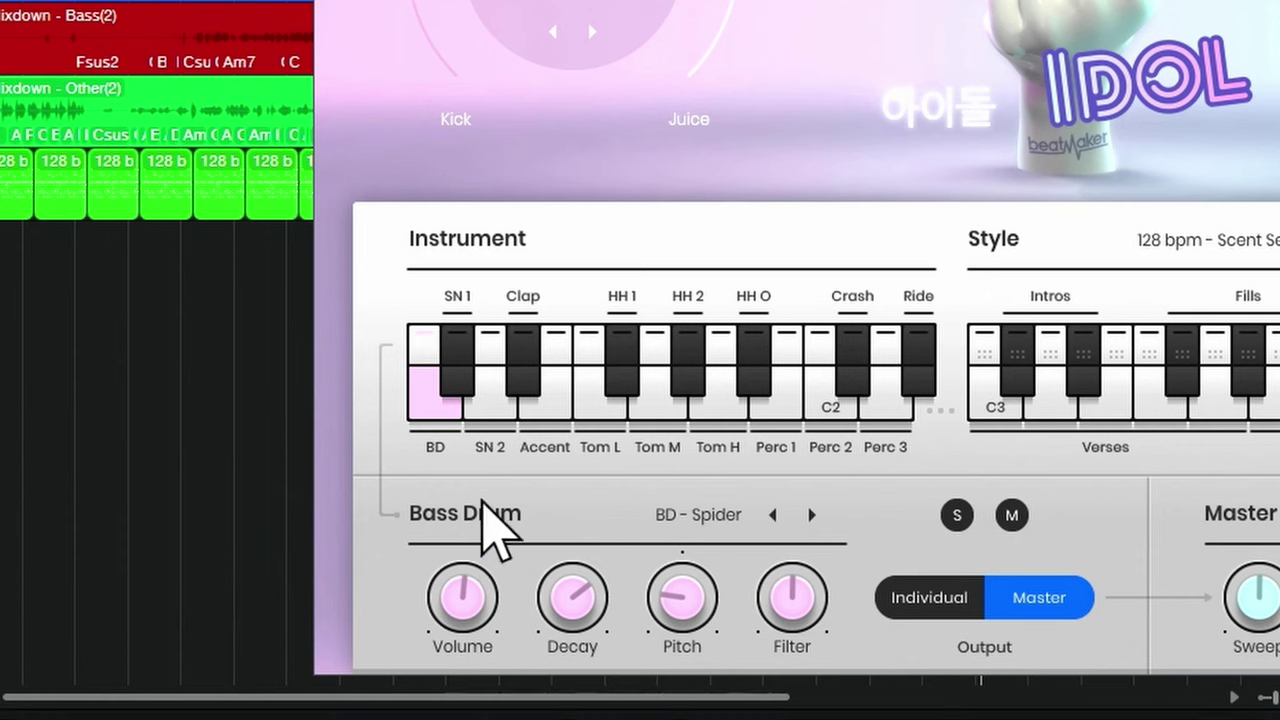
{"action": "left_click", "coordinate": [616, 348]}
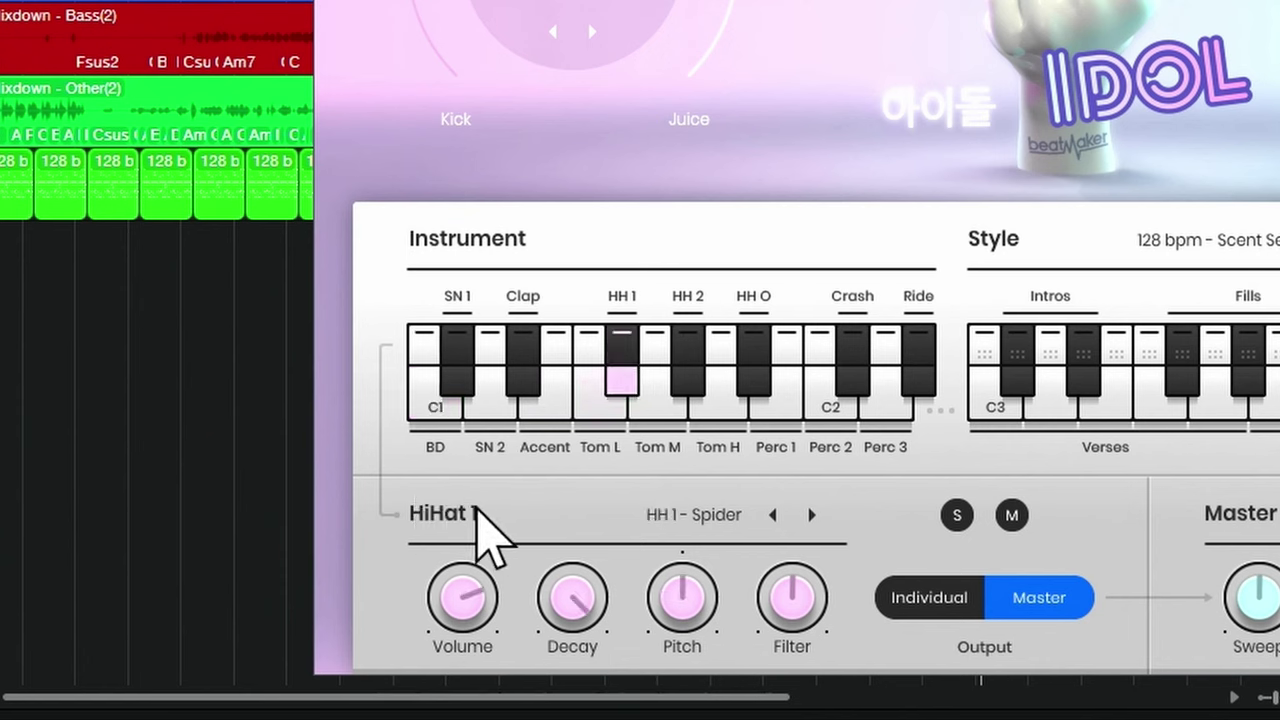
{"action": "left_click", "coordinate": [440, 415]}
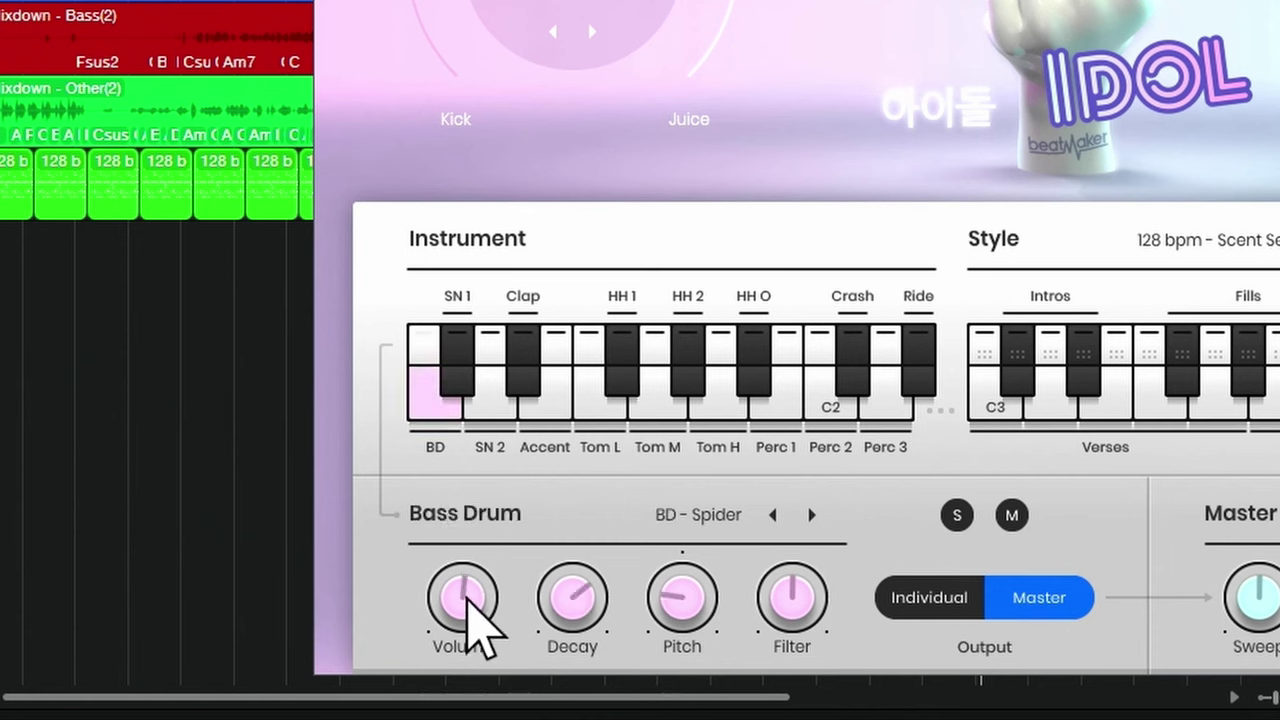
{"action": "left_click_drag", "start_coordinate": [470, 600], "coordinate": [491, 520]}
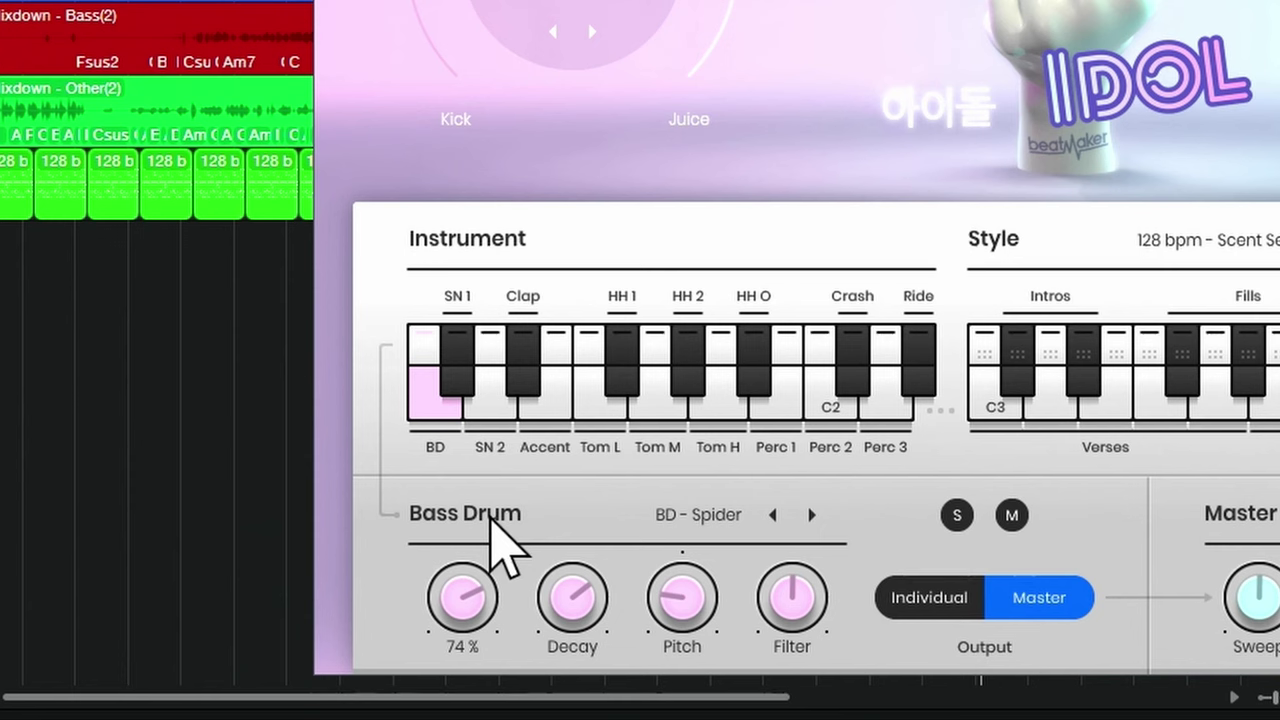
Bring up the sound settings of HiHat 1 and HiHat 2 in BM-IDOL.
{"action": "left_click", "coordinate": [626, 366]}
{"action": "scroll", "coordinate": [455, 600], "scroll_direction": "up", "scroll_amount": 2}
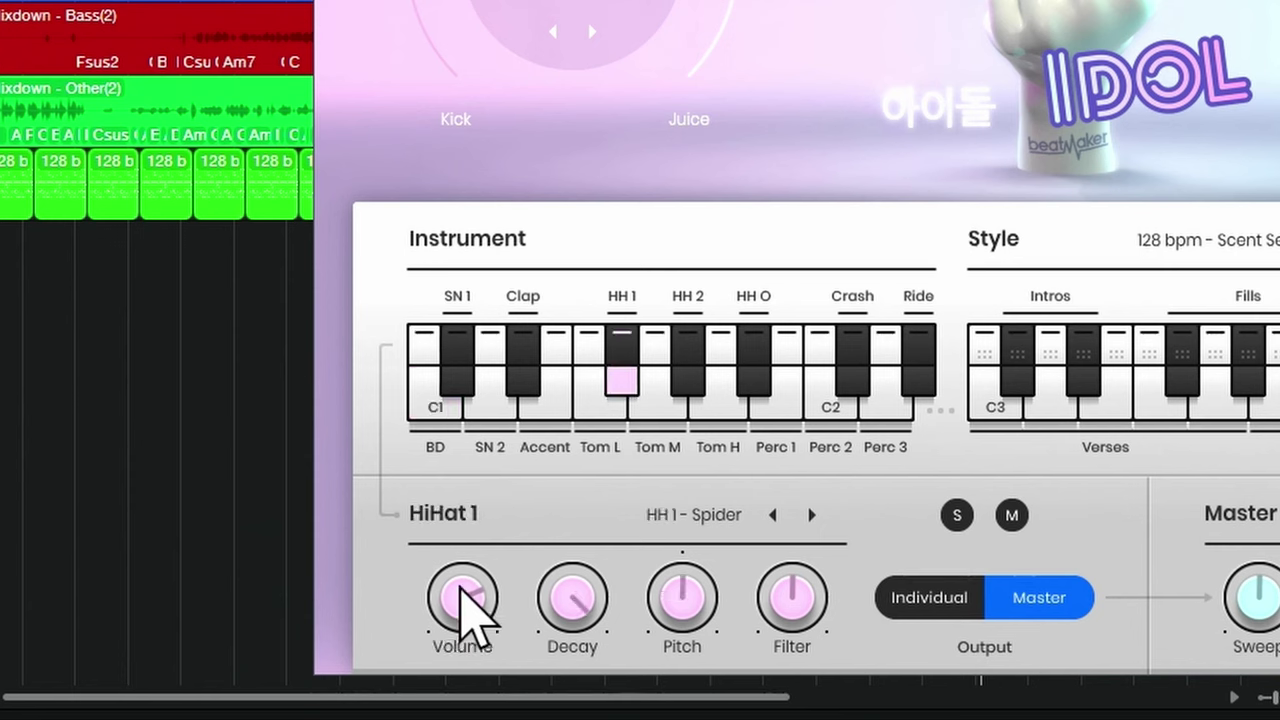
{"action": "left_click", "coordinate": [690, 390]}
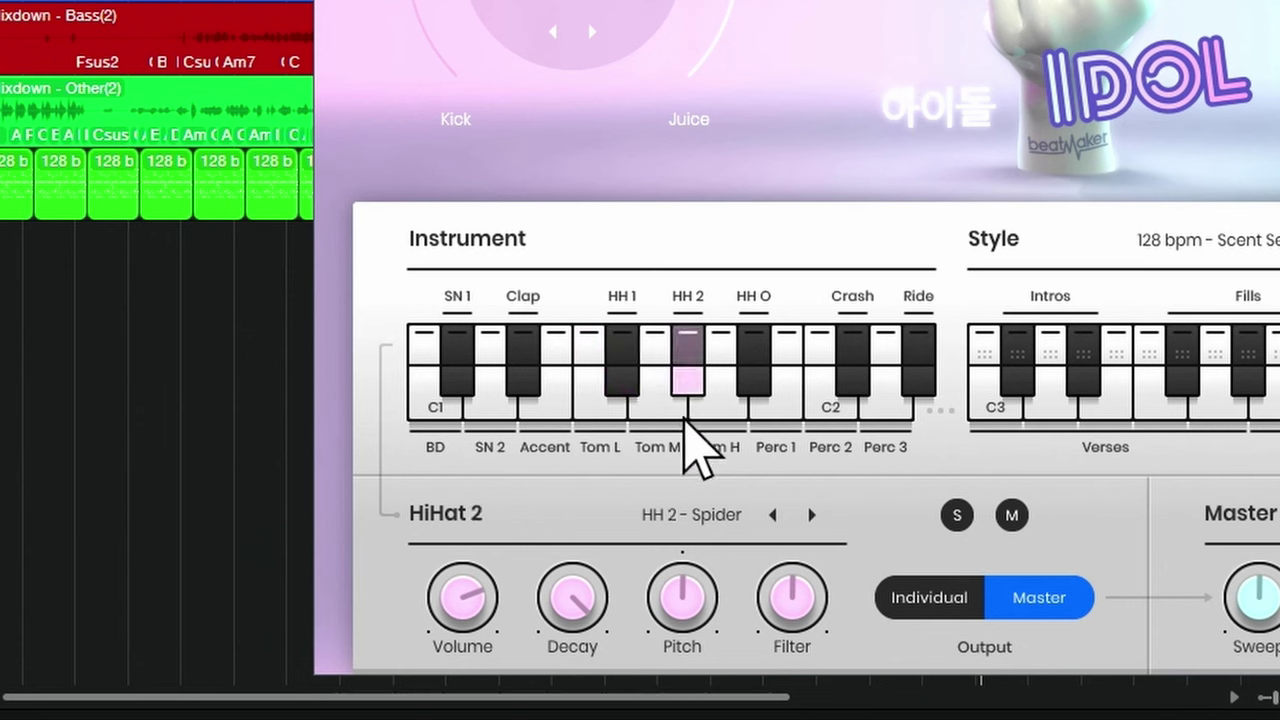
Raise HiHat 2's volume to 81 % in BM-IDOL, and raise the Clap's volume as well.
{"action": "scroll", "coordinate": [478, 600], "scroll_direction": "up", "scroll_amount": 2}
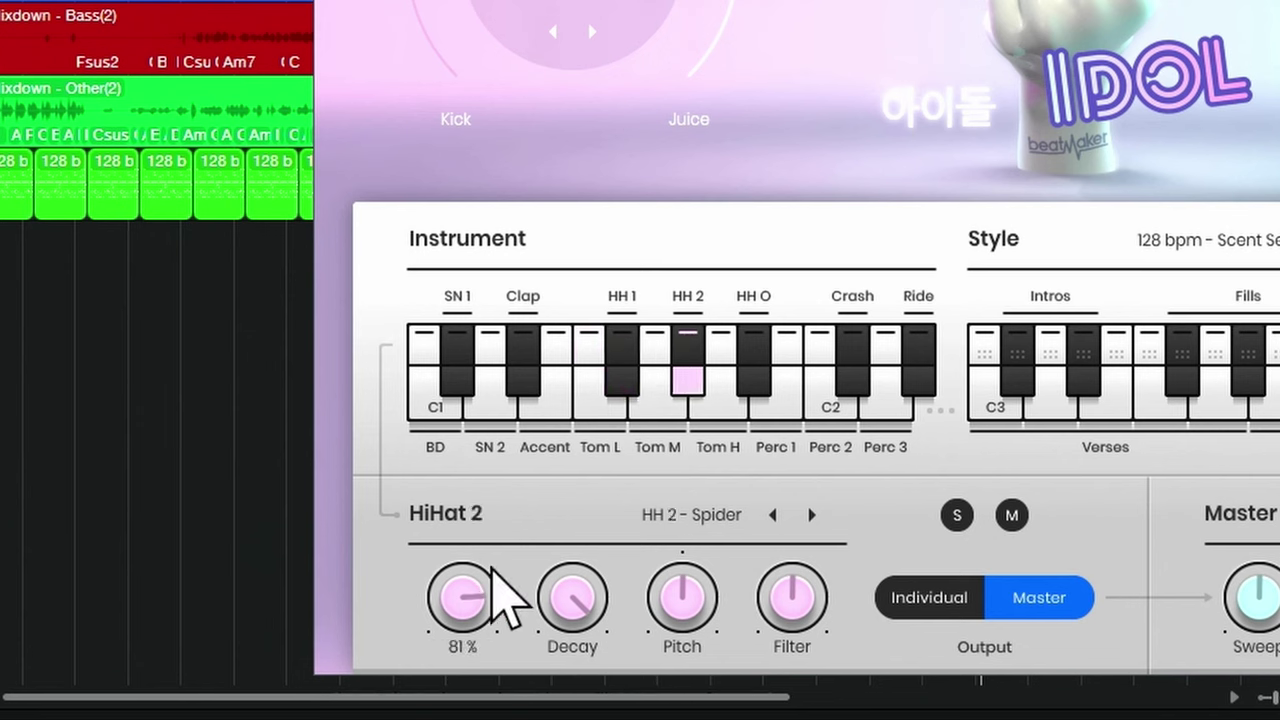
{"action": "left_click", "coordinate": [536, 390]}
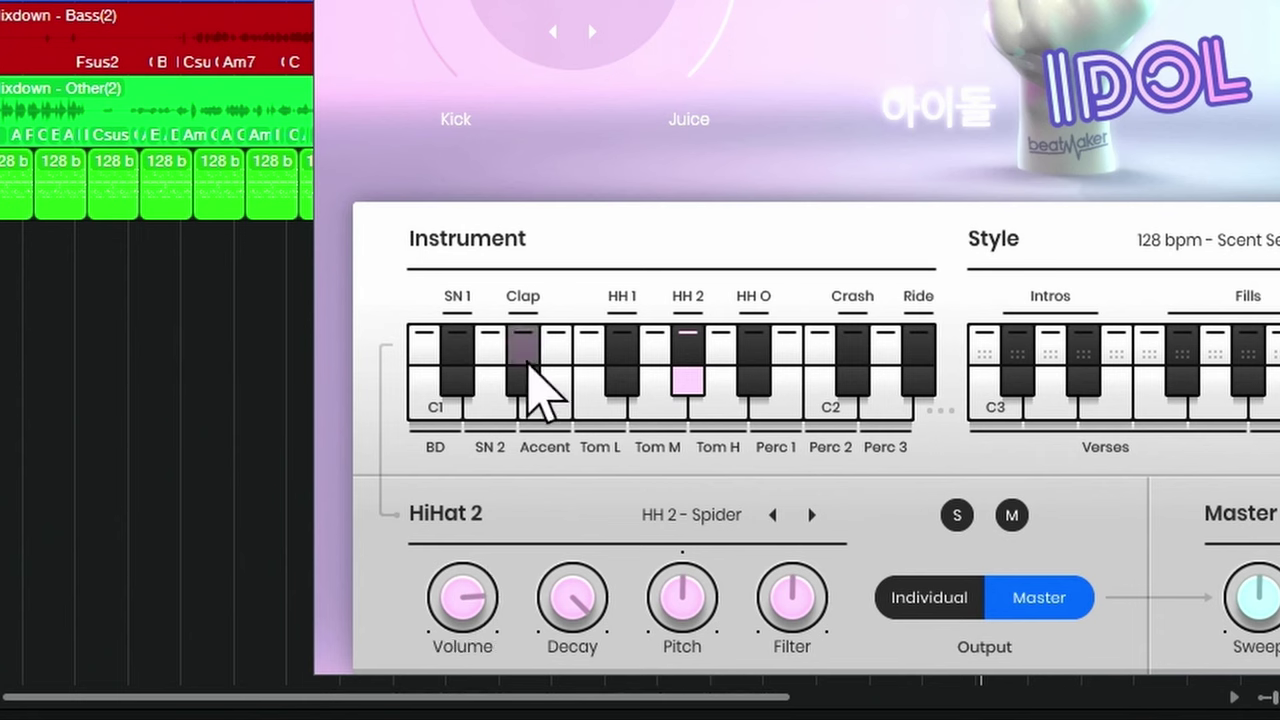
{"action": "scroll", "coordinate": [471, 586], "scroll_direction": "up", "scroll_amount": 3}
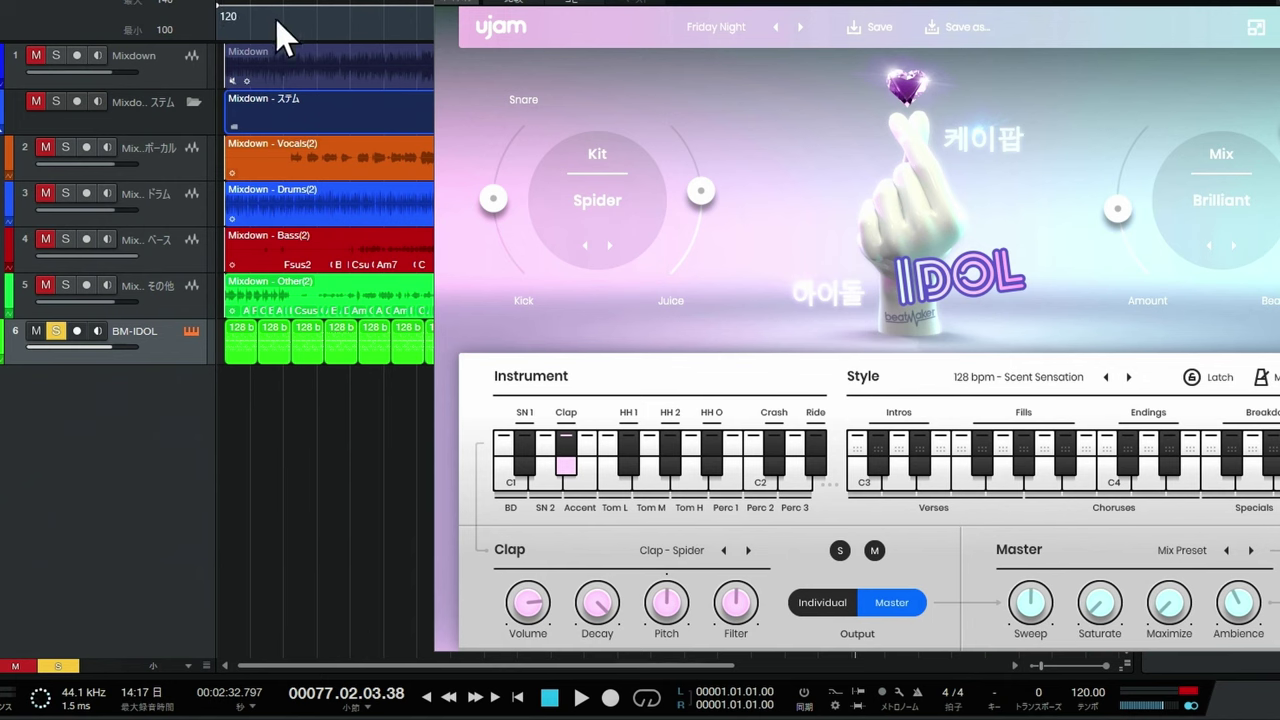
Change BM-IDOL's kit to Paradise and audition it with the drum part playing.
{"action": "key", "text": "space"}
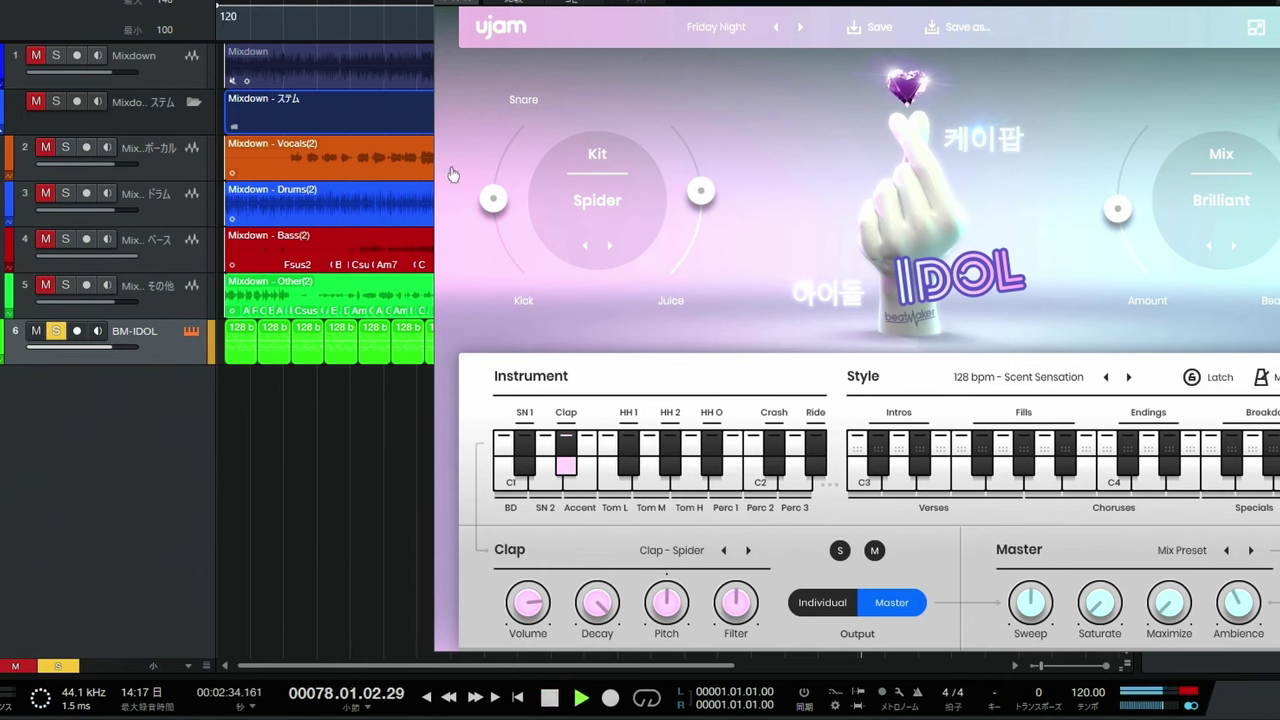
{"action": "left_click", "coordinate": [596, 196]}
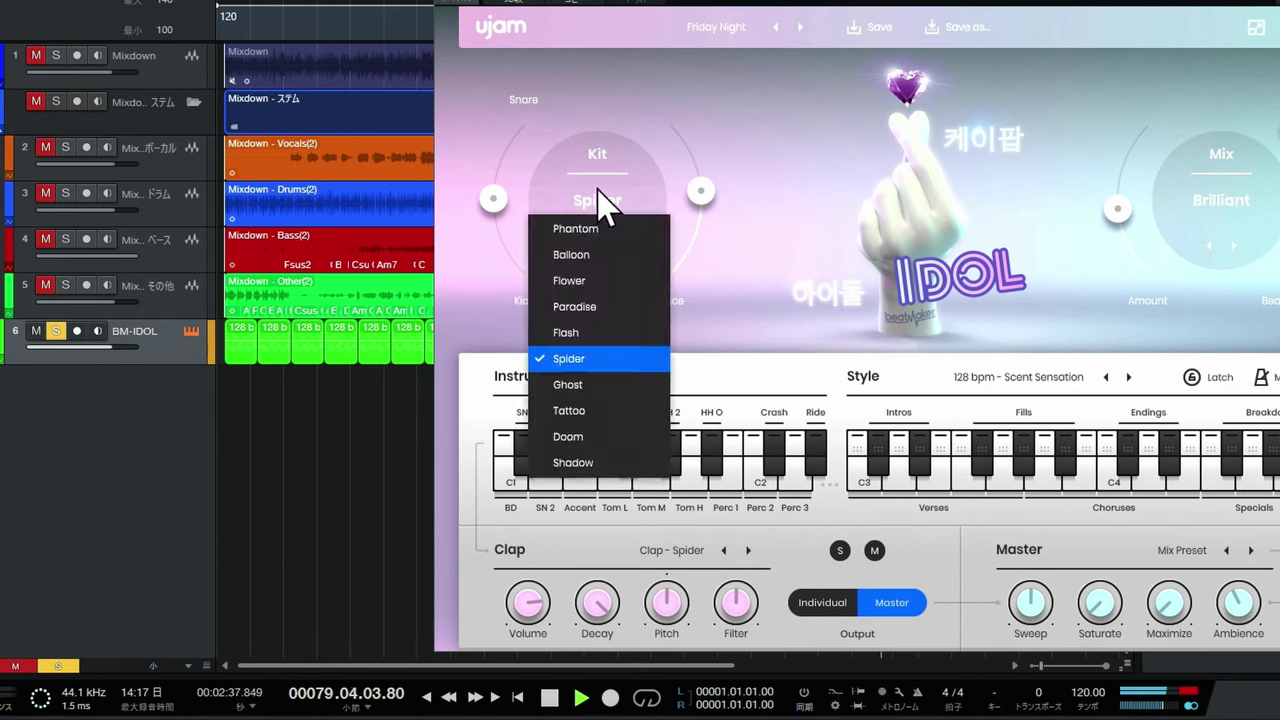
{"action": "left_click", "coordinate": [566, 306]}
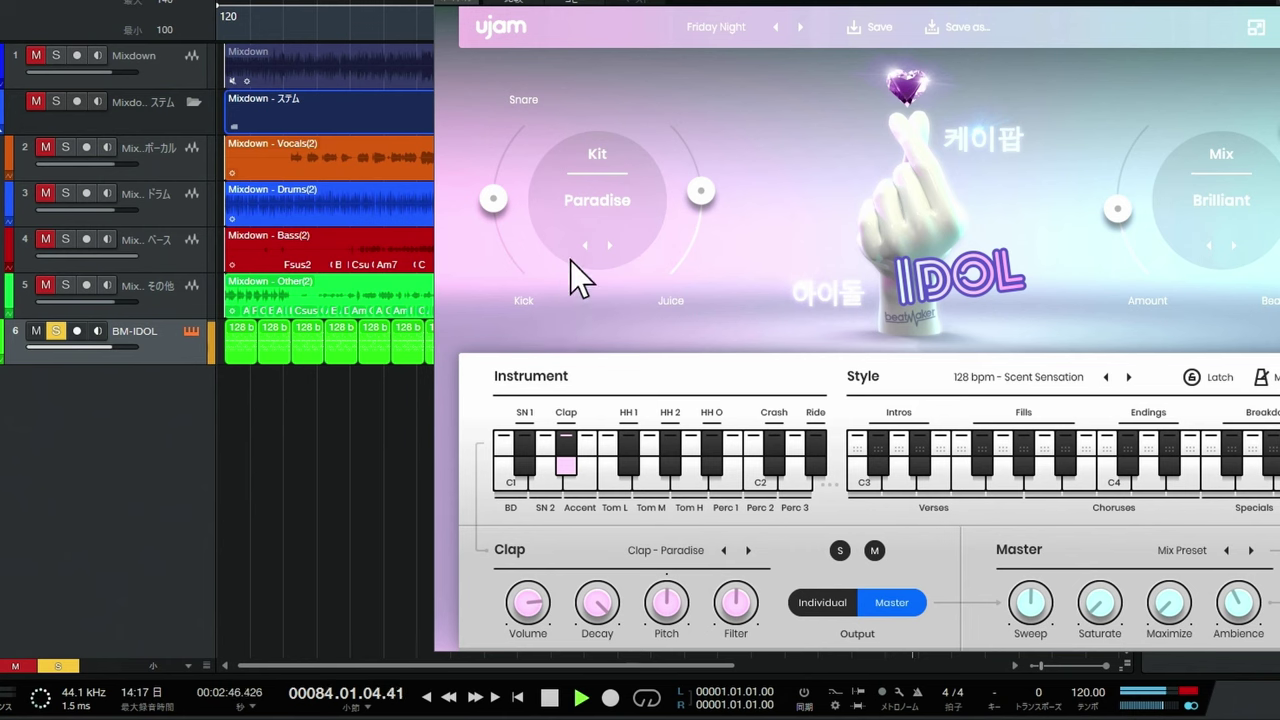
{"action": "key", "text": "space"}
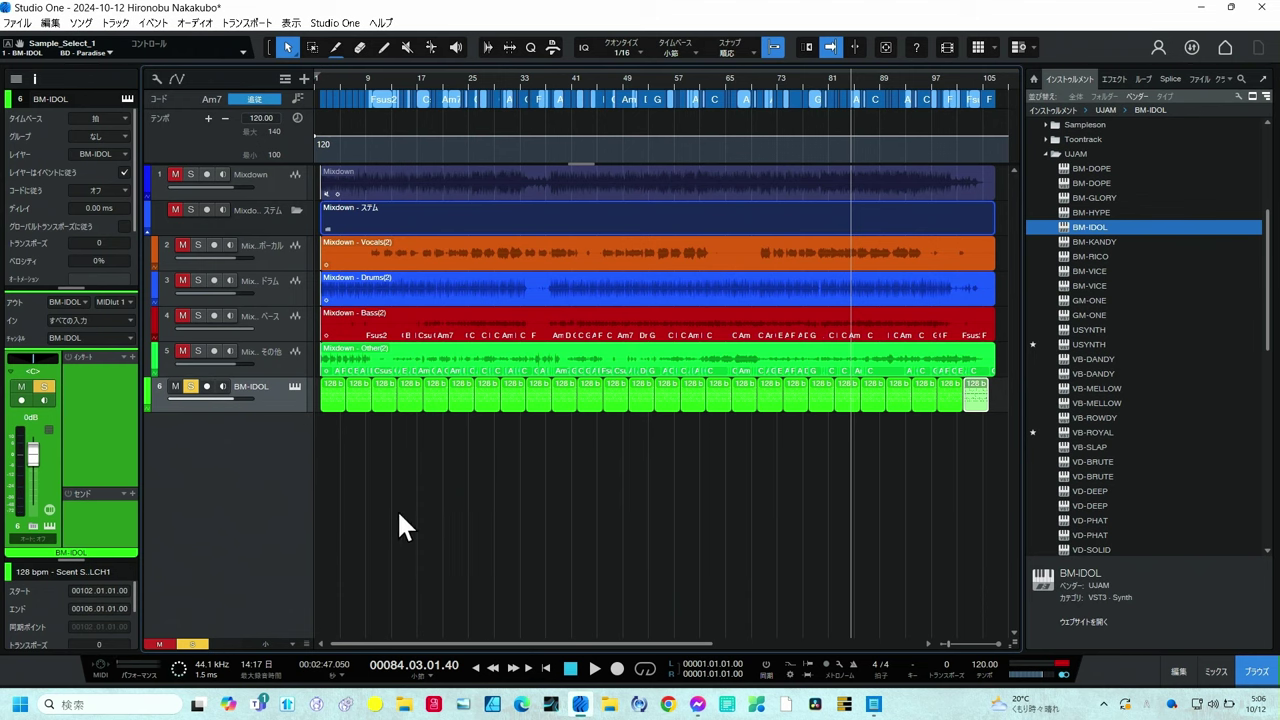
Unmute the bass and vocal stems and play them with the BM-IDOL drums from about bar 8.
{"action": "left_click", "coordinate": [185, 315]}
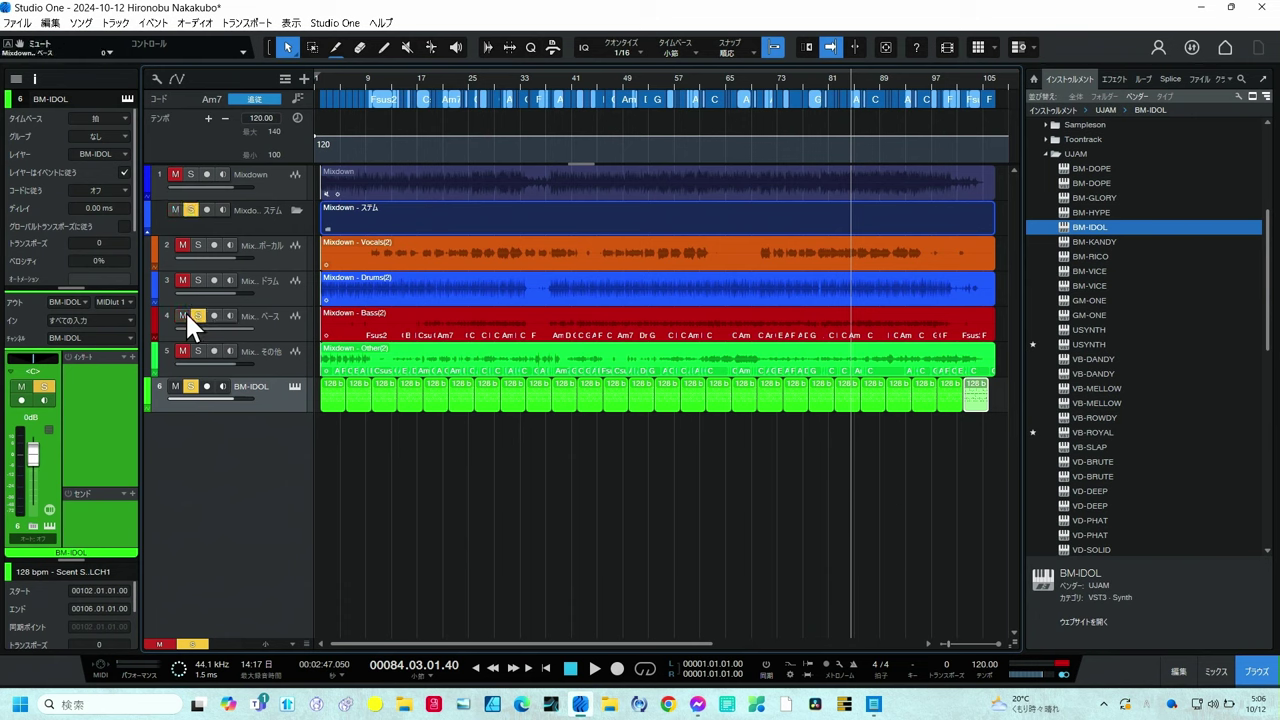
{"action": "left_click", "coordinate": [182, 244]}
{"action": "left_click", "coordinate": [361, 73]}
{"action": "key", "text": "space"}
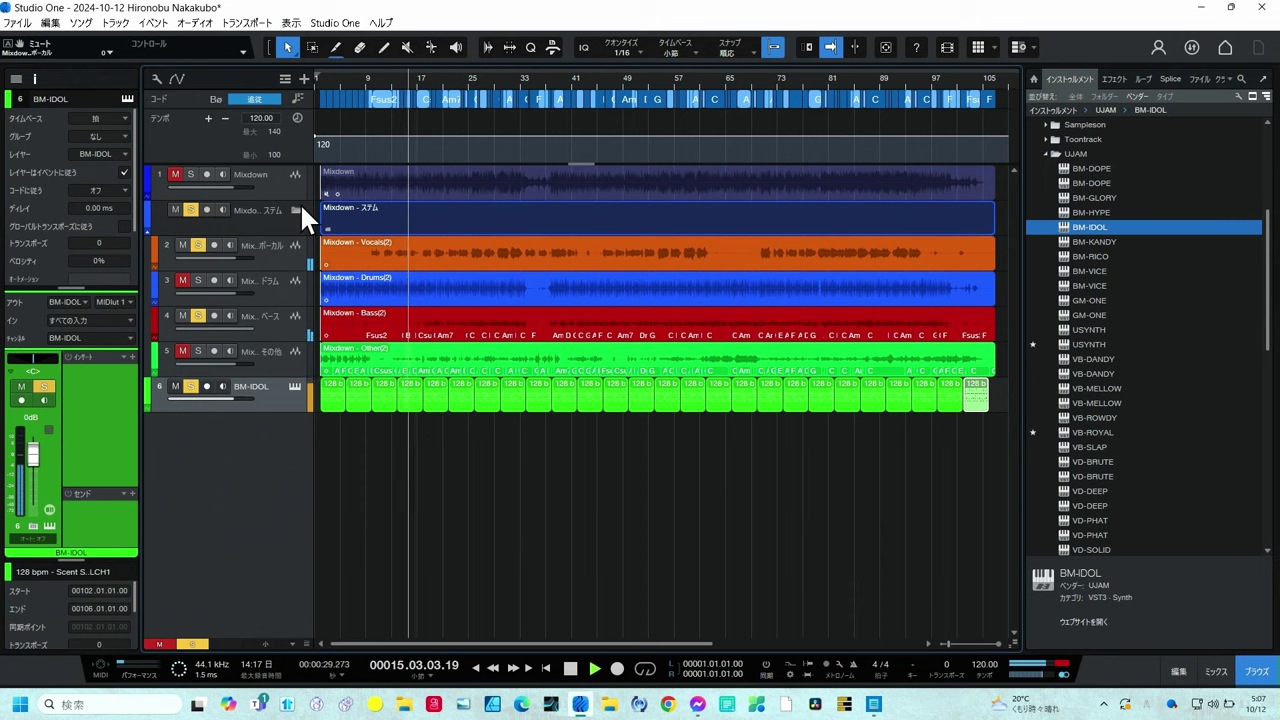
{"action": "key", "text": "space"}
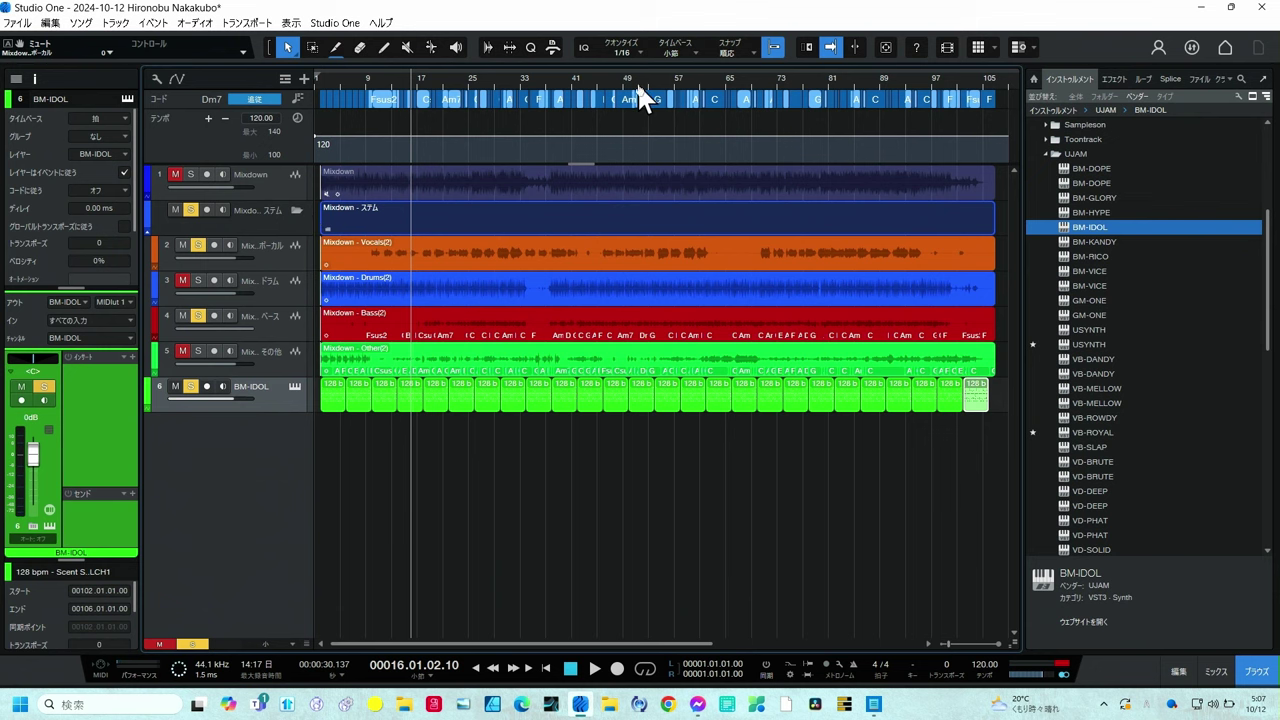
Add the UJAM VB-SLAP bass instrument on a new track below BM-IDOL.
{"action": "key", "text": "w"}
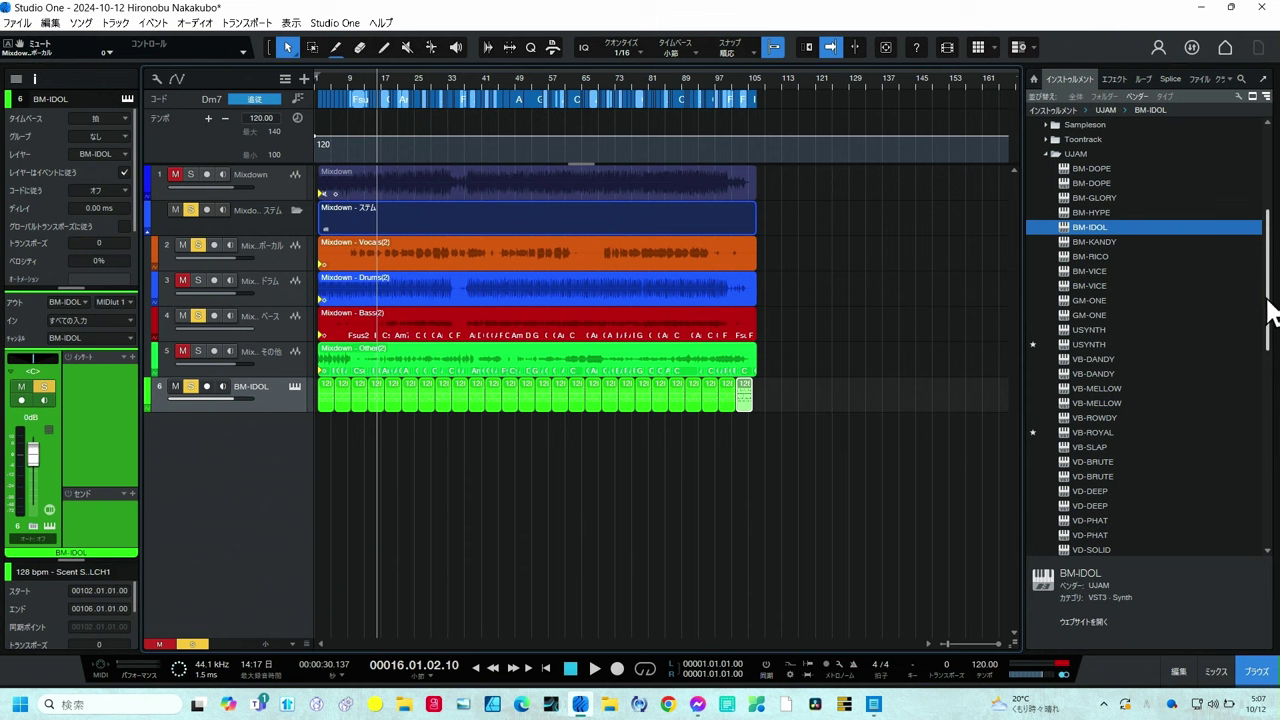
{"action": "left_click_drag", "start_coordinate": [1268, 311], "coordinate": [1268, 314]}
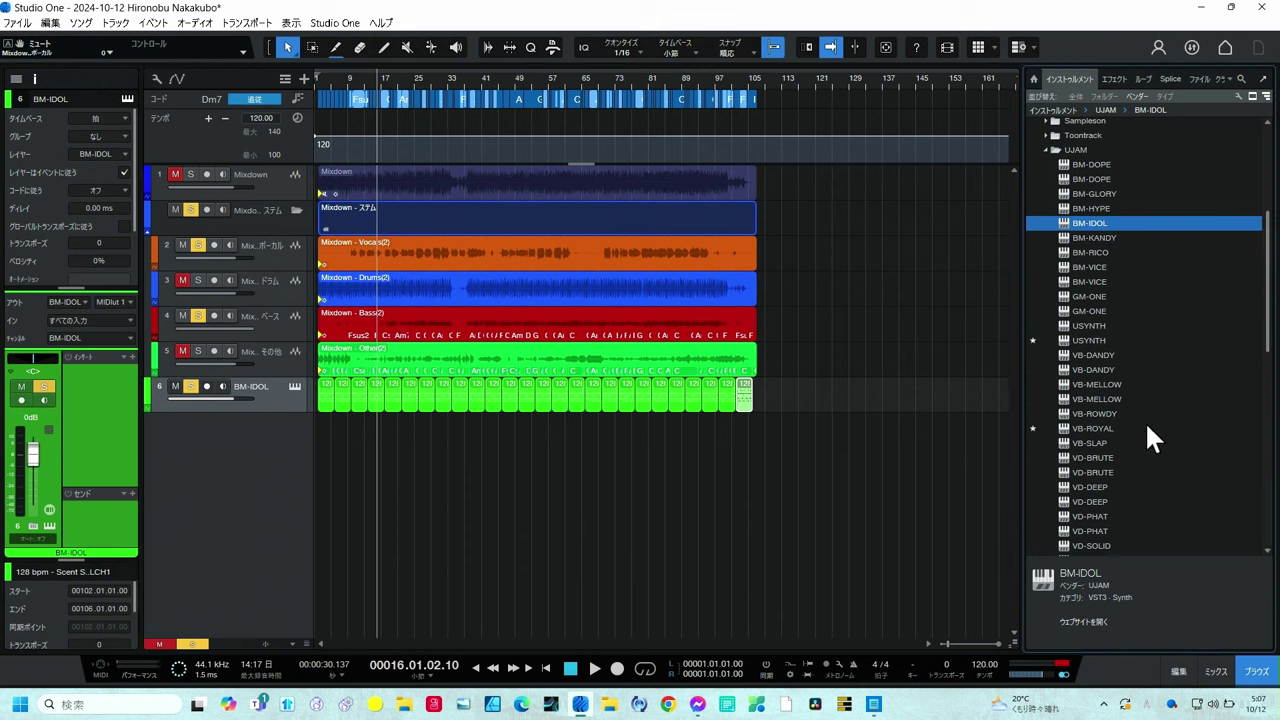
{"action": "left_click", "coordinate": [1093, 443]}
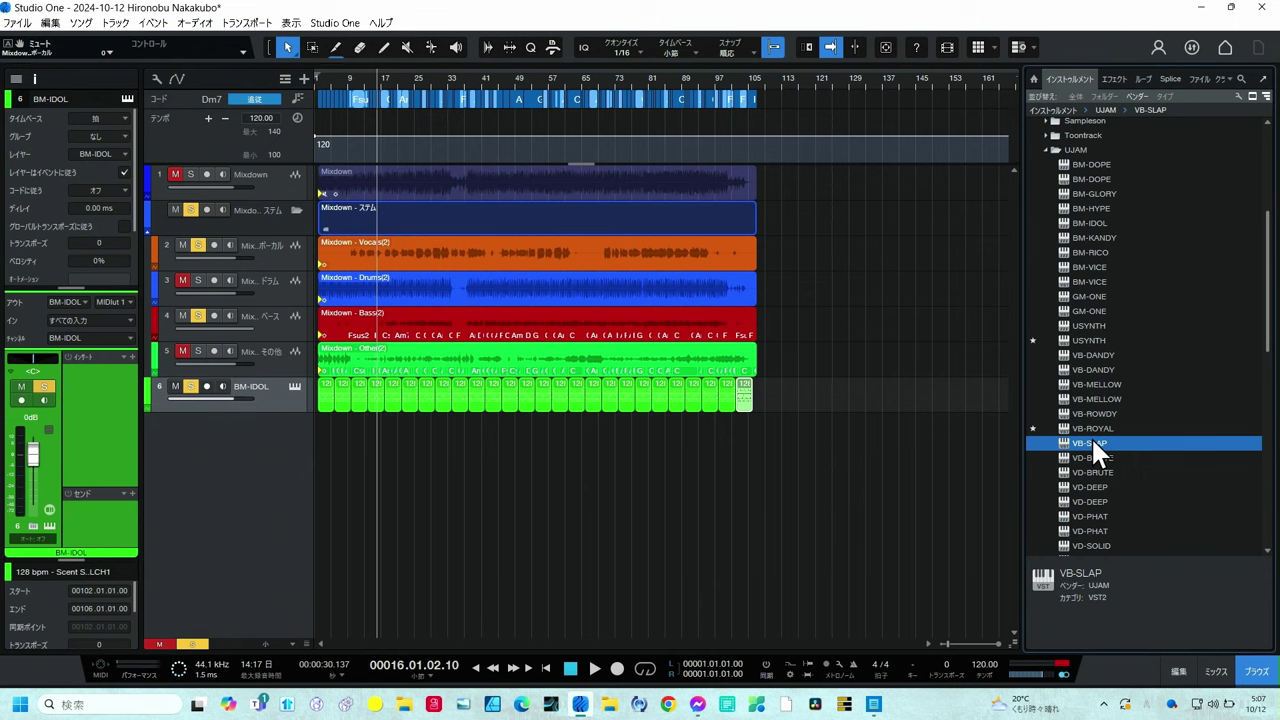
{"action": "left_click_drag", "start_coordinate": [1093, 446], "coordinate": [242, 457]}
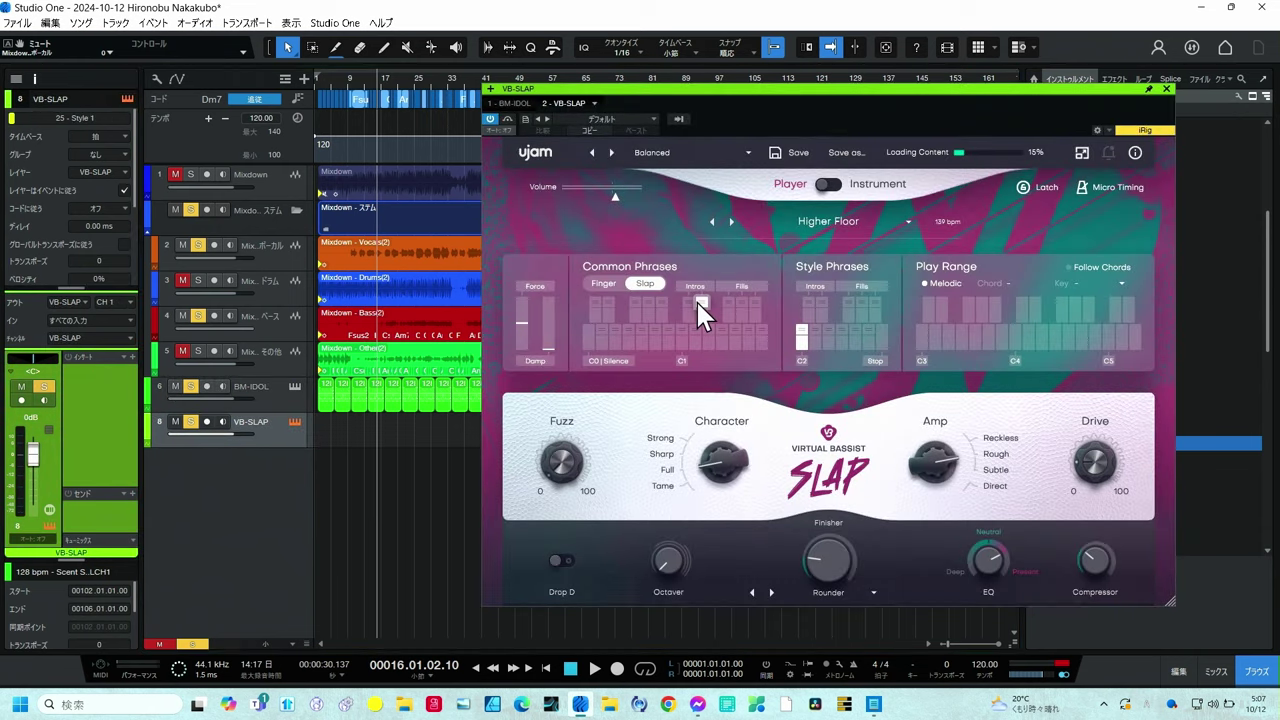
Turn on Latch in VB-SLAP, trigger an F chord and audition the styles in turn up to Immediately.
{"action": "left_click", "coordinate": [1047, 187]}
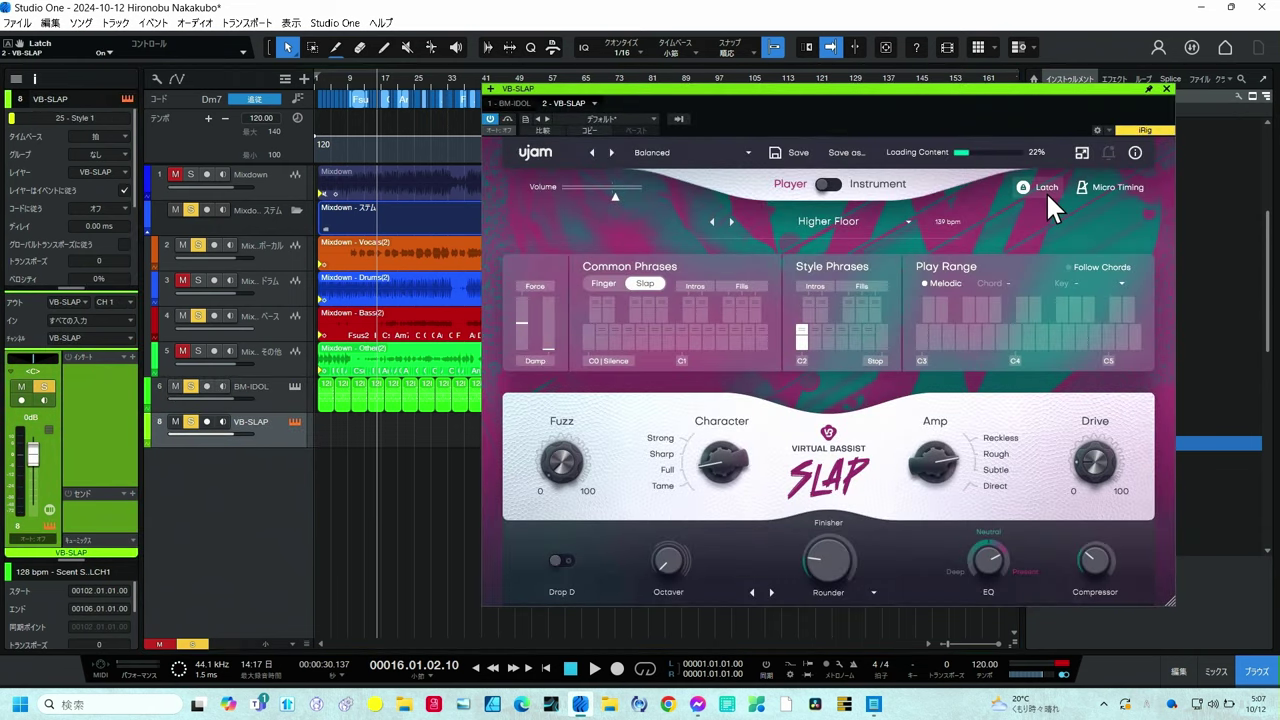
{"action": "left_click", "coordinate": [959, 337]}
{"action": "left_click", "coordinate": [729, 220]}
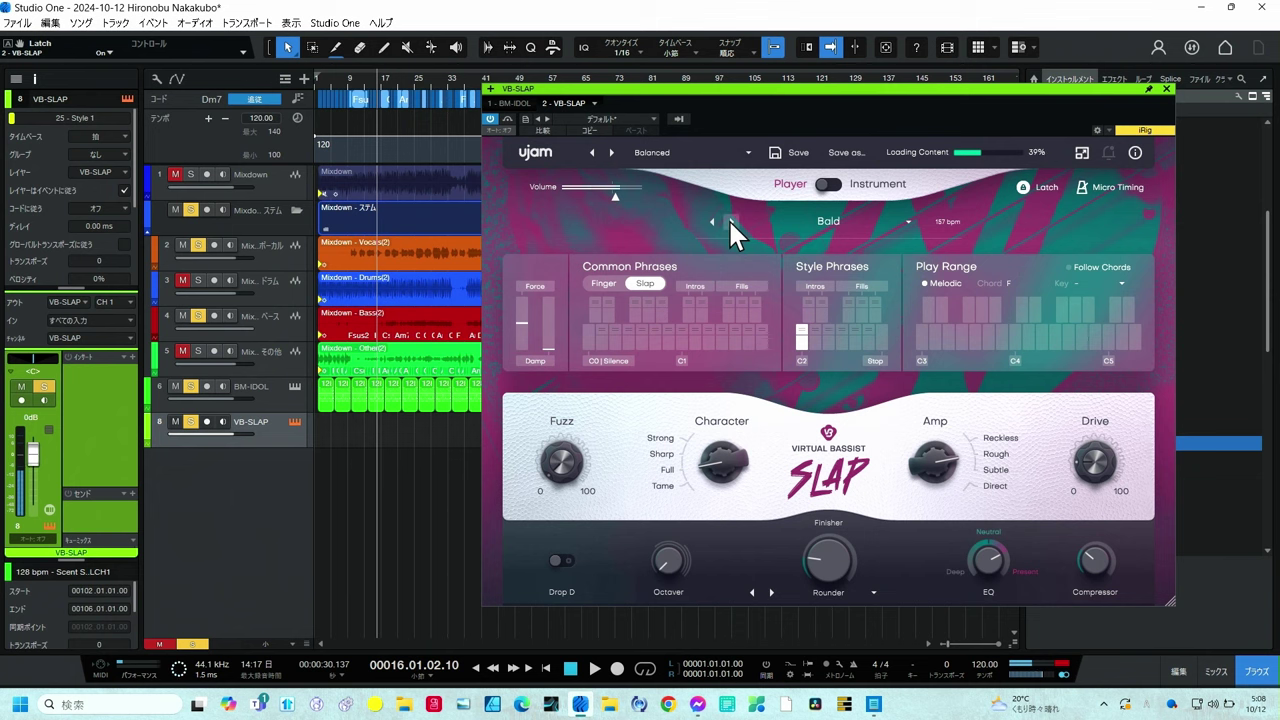
{"action": "left_click", "coordinate": [729, 220]}
{"action": "left_click", "coordinate": [729, 220]}
{"action": "left_click", "coordinate": [729, 220]}
{"action": "left_click", "coordinate": [729, 220]}
{"action": "left_click", "coordinate": [729, 220]}
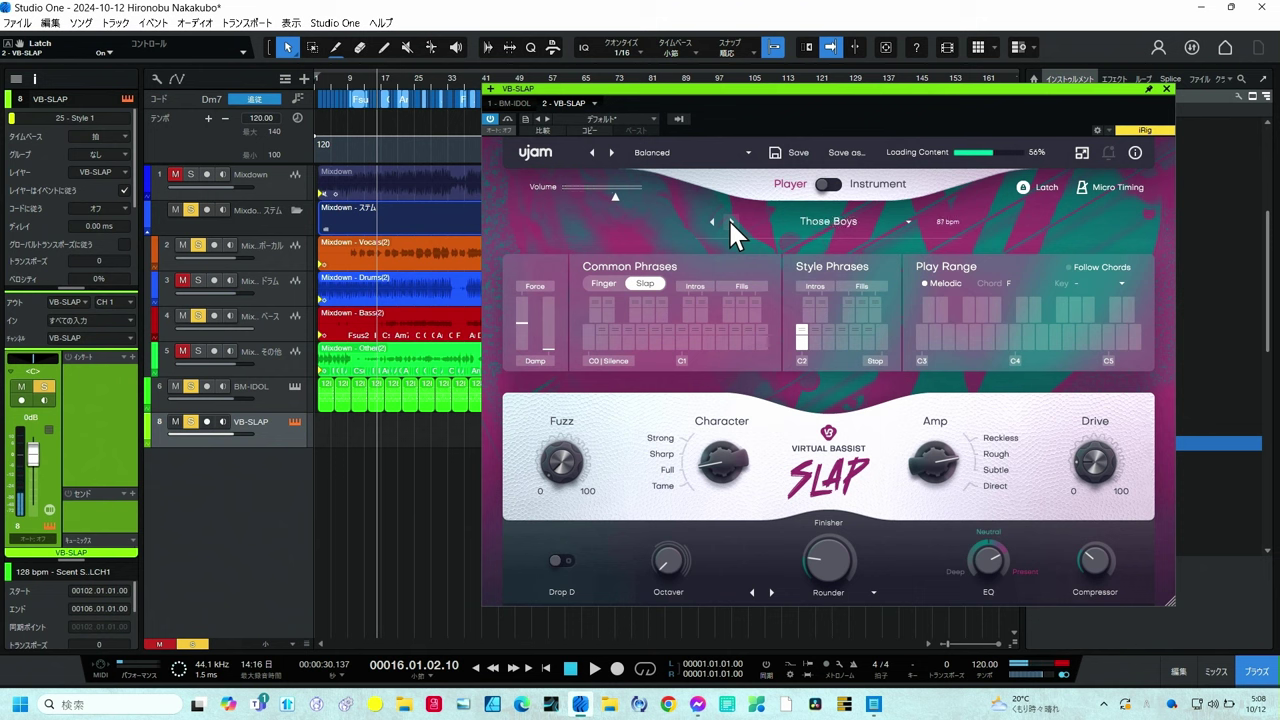
{"action": "left_click", "coordinate": [729, 220]}
{"action": "left_click", "coordinate": [729, 220]}
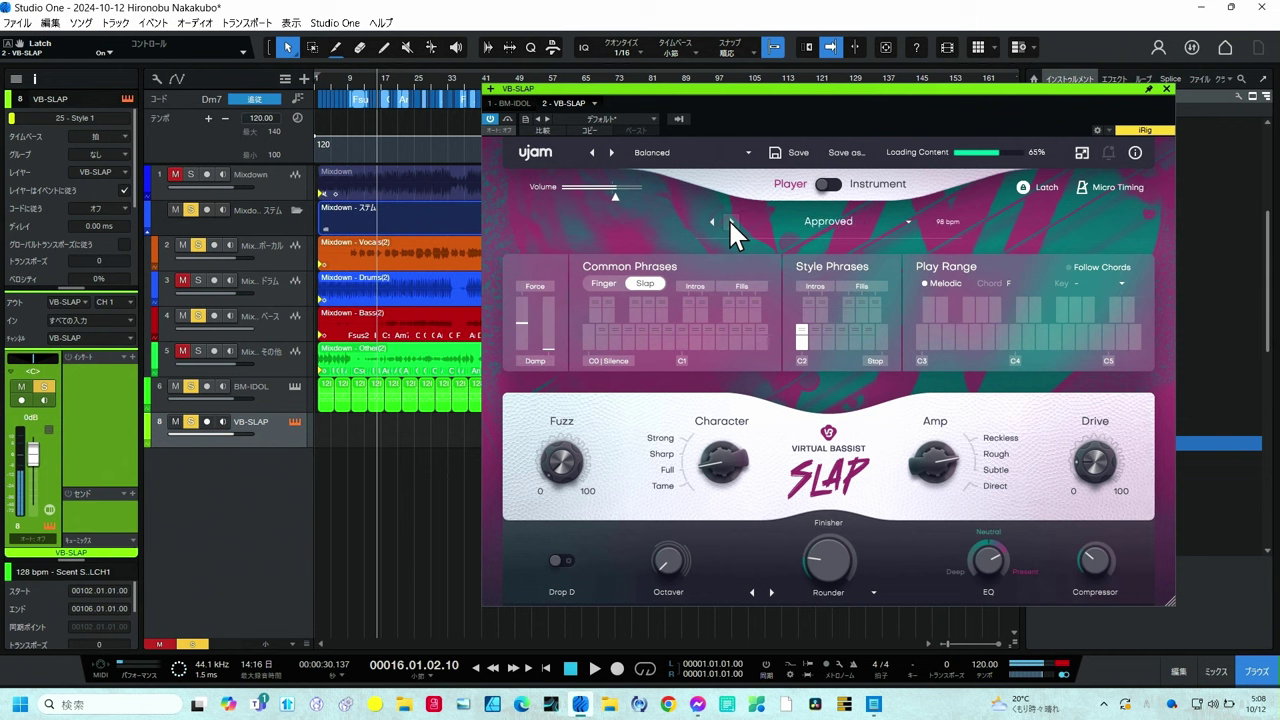
{"action": "left_click", "coordinate": [729, 220]}
{"action": "left_click", "coordinate": [729, 220]}
Audition style phrases 4 and 5 of Immediately, keep Style 5, and turn Latch off before closing VB-SLAP.
{"action": "left_click", "coordinate": [837, 342]}
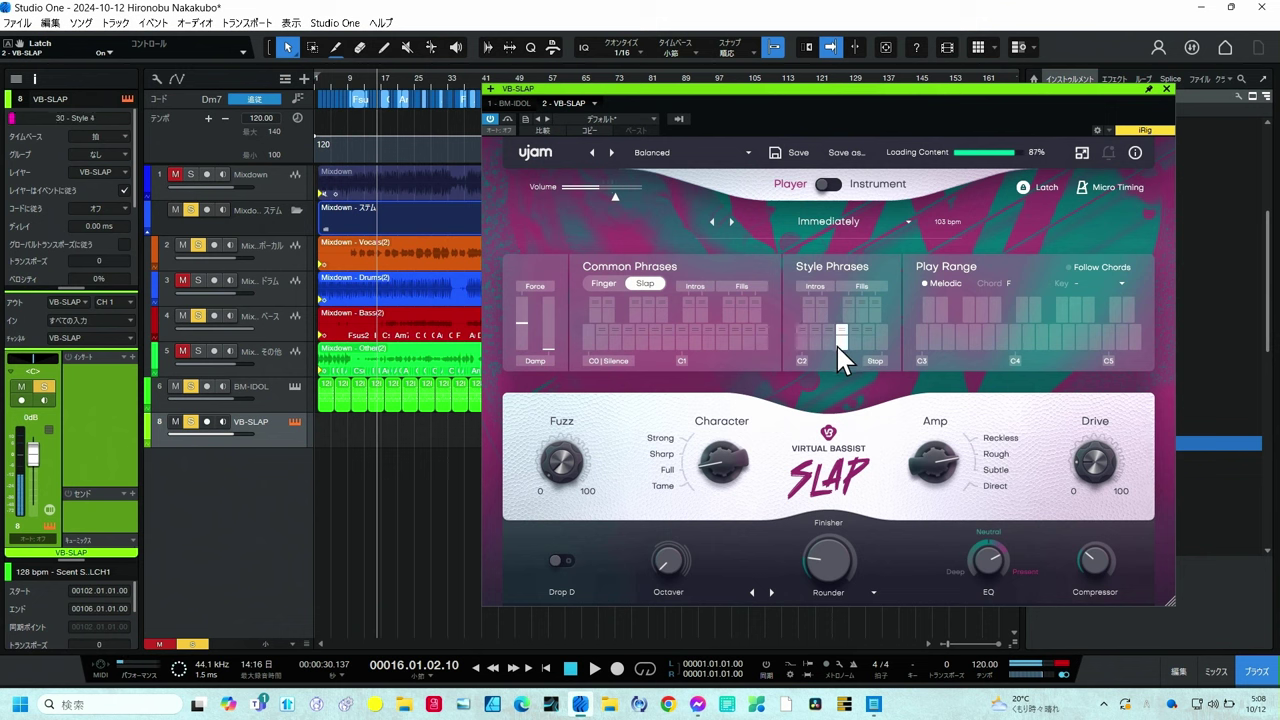
{"action": "left_click", "coordinate": [856, 345]}
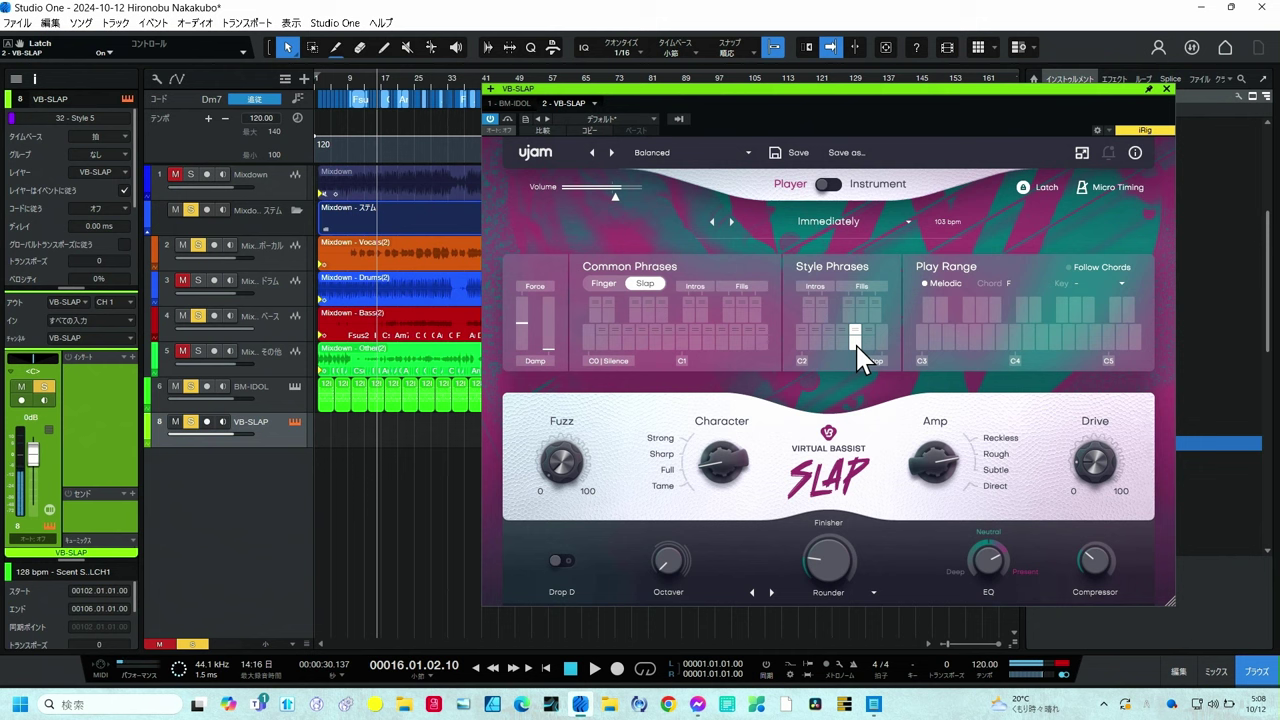
{"action": "left_click", "coordinate": [1046, 187]}
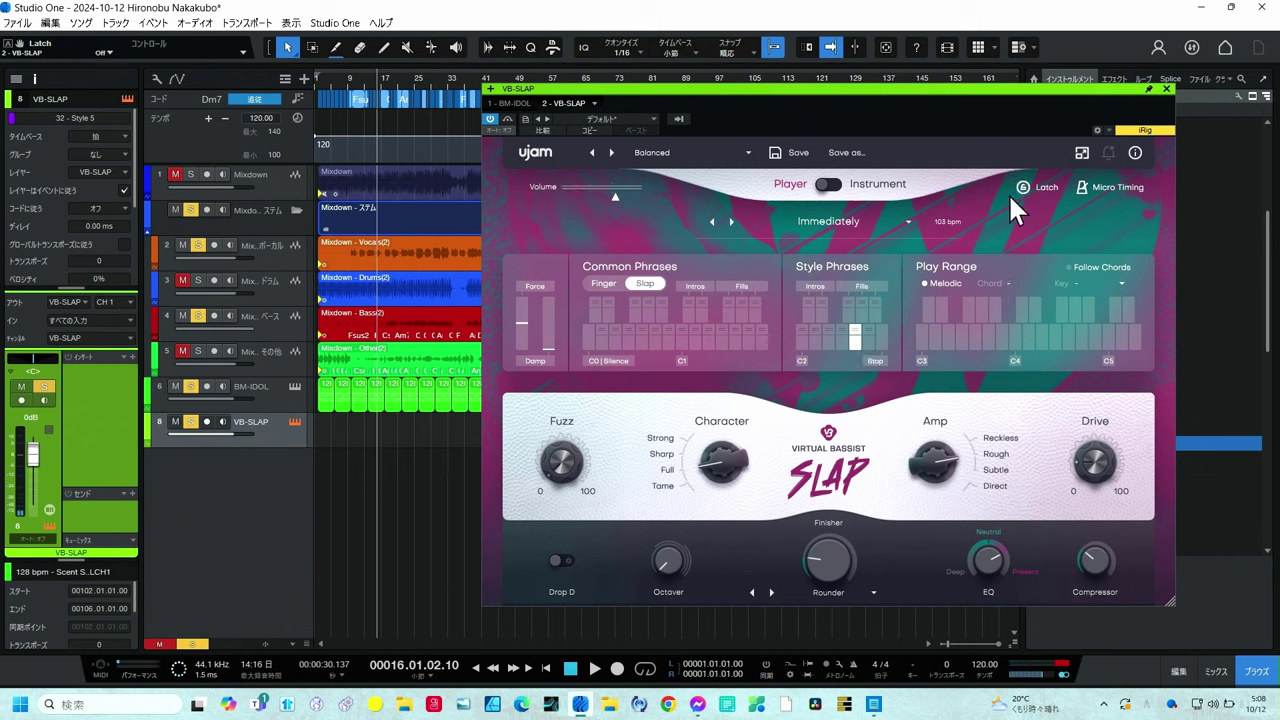
{"action": "left_click", "coordinate": [1166, 88]}
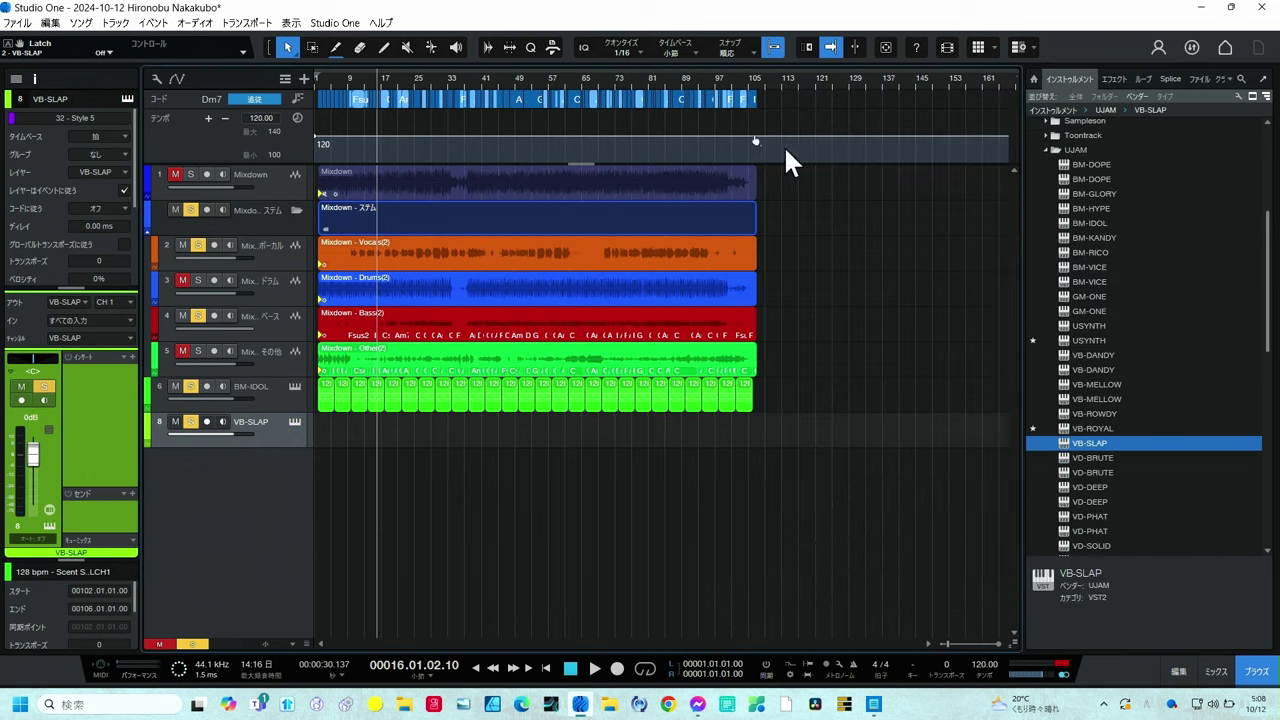
Select all chords on the chord track and copy them onto the VB-SLAP track as note parts.
{"action": "left_click", "coordinate": [433, 108]}
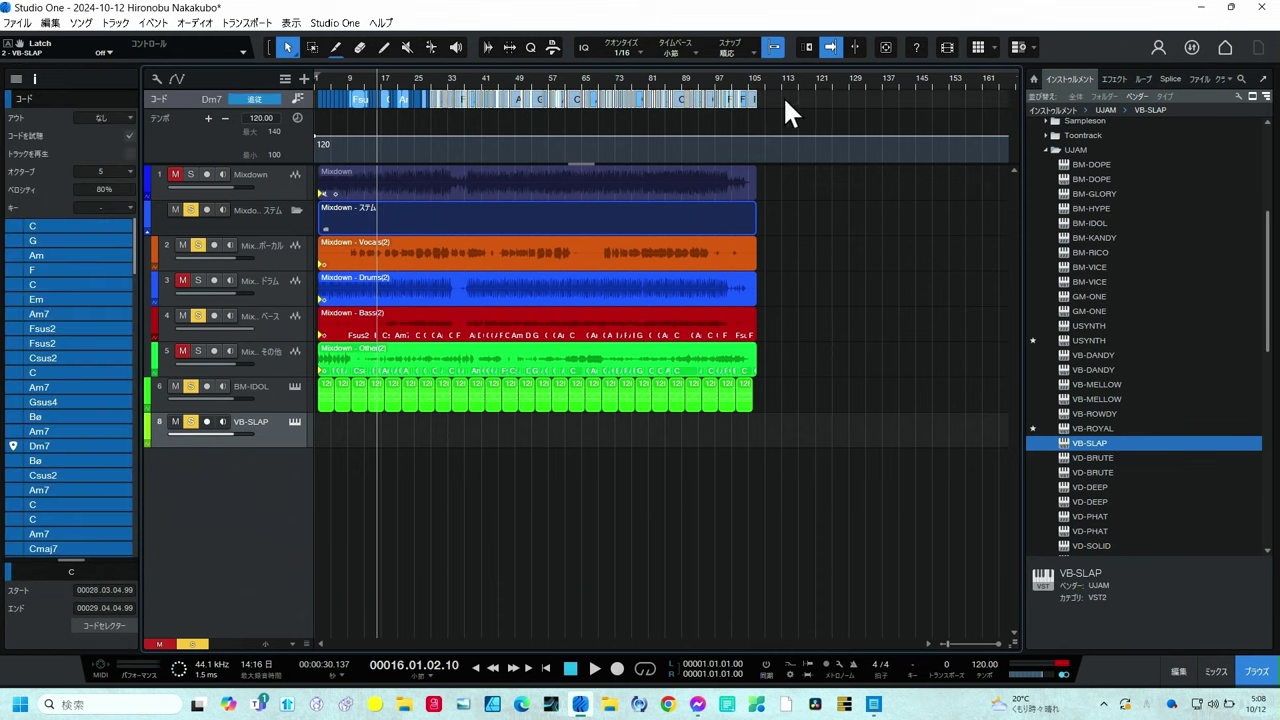
{"action": "left_click_drag", "start_coordinate": [785, 100], "coordinate": [320, 134]}
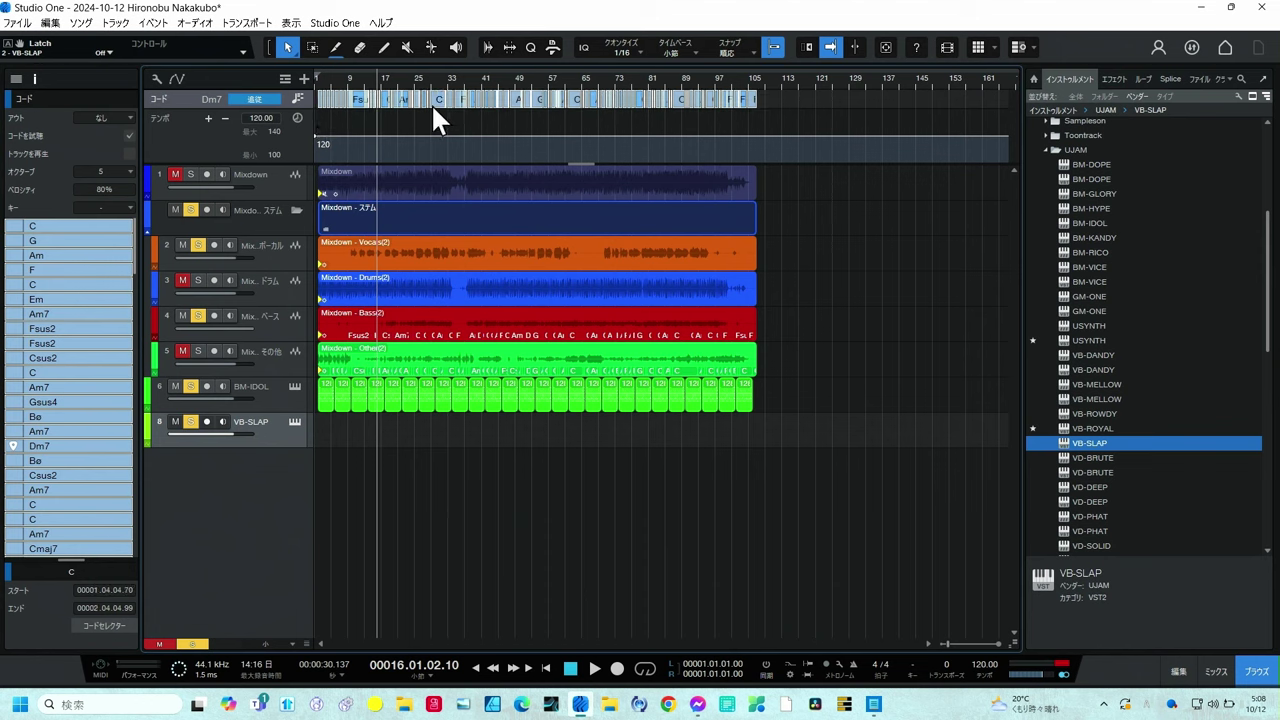
{"action": "left_click_drag", "start_coordinate": [434, 106], "coordinate": [730, 441]}
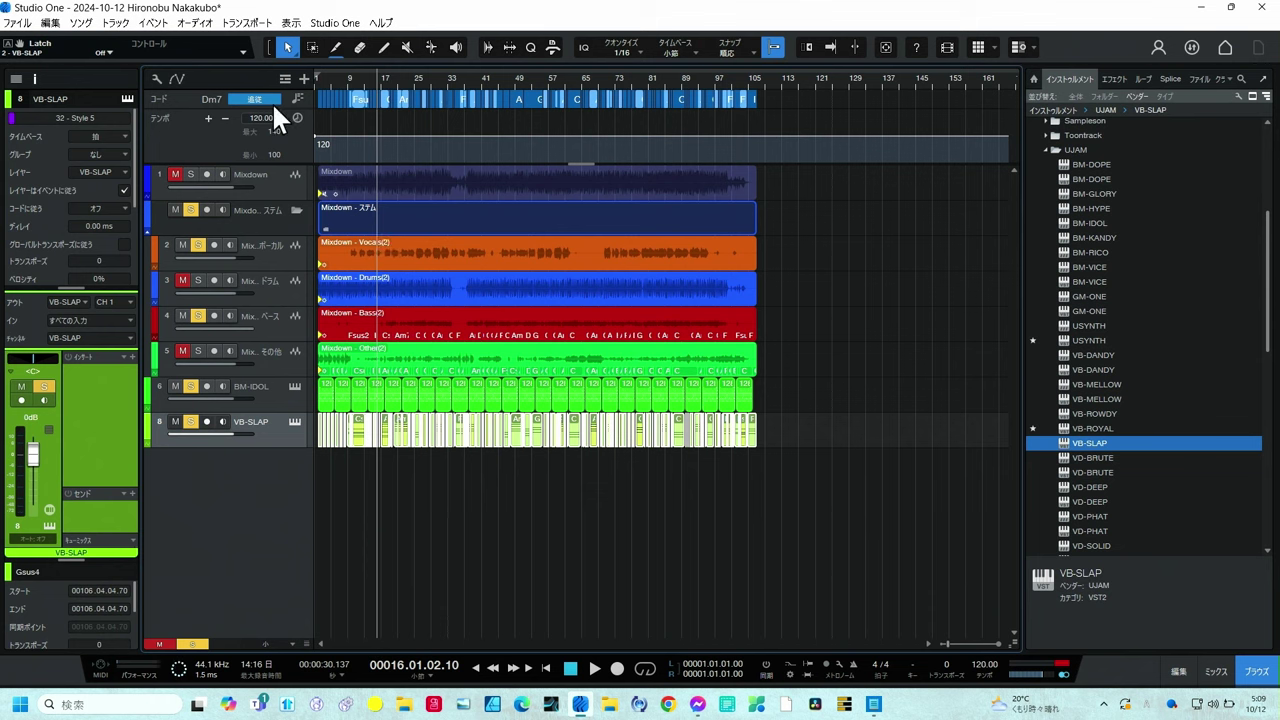
Examine the chord notes on the VB-SLAP track in the note editor across the song, and close the editor.
{"action": "left_click", "coordinate": [182, 95]}
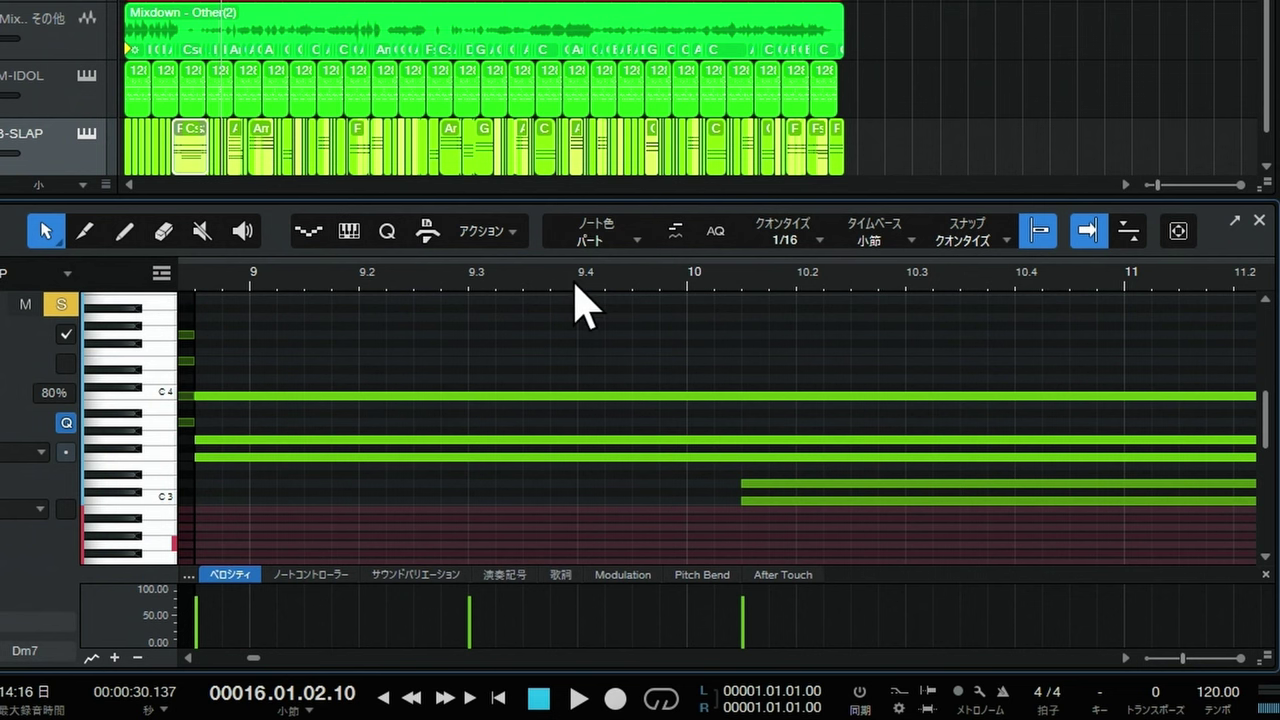
{"action": "left_click_drag", "start_coordinate": [572, 272], "coordinate": [538, 178]}
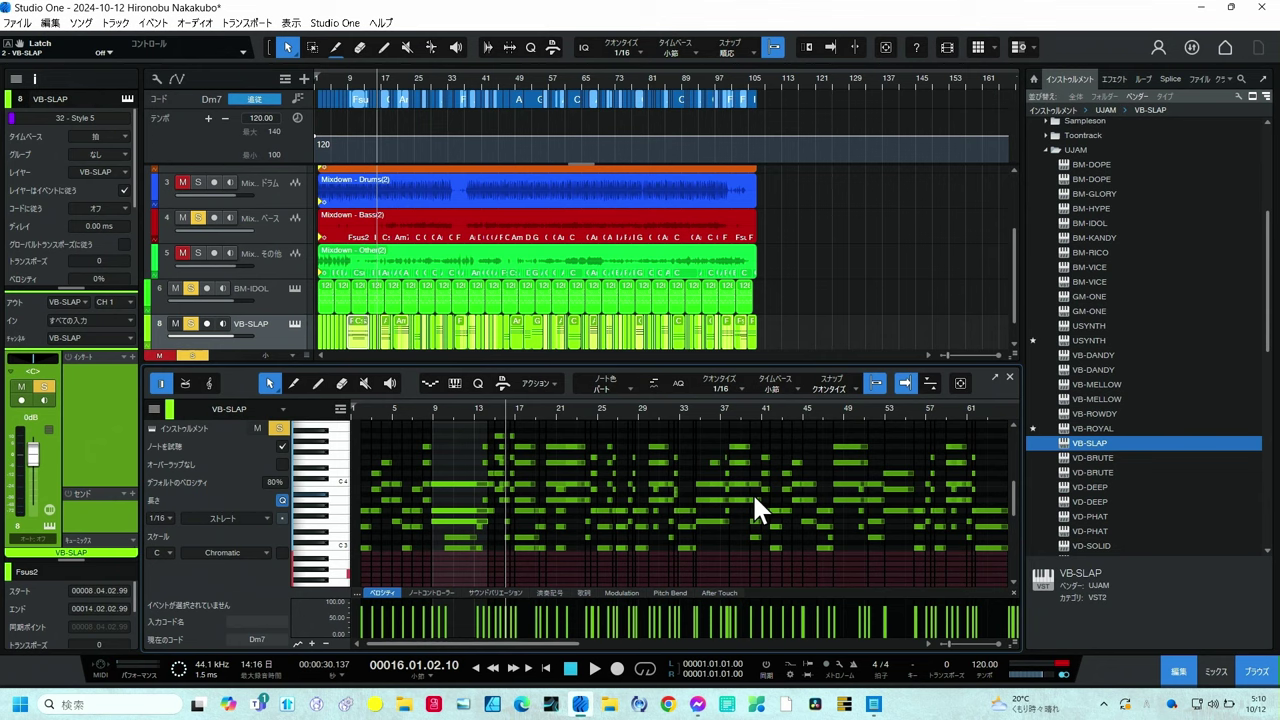
{"action": "key", "text": "F2"}
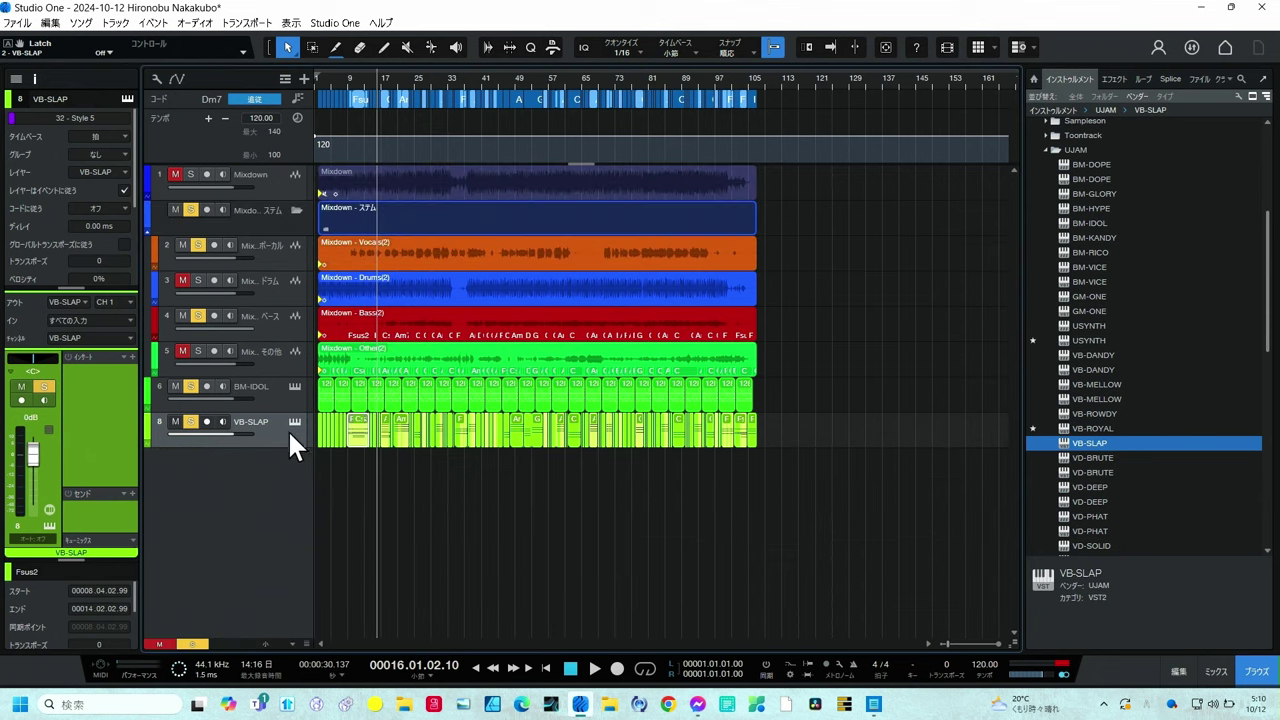
Mute the original bass stem and play the song with the mixer open.
{"action": "left_click", "coordinate": [182, 315]}
{"action": "key", "text": "F3"}
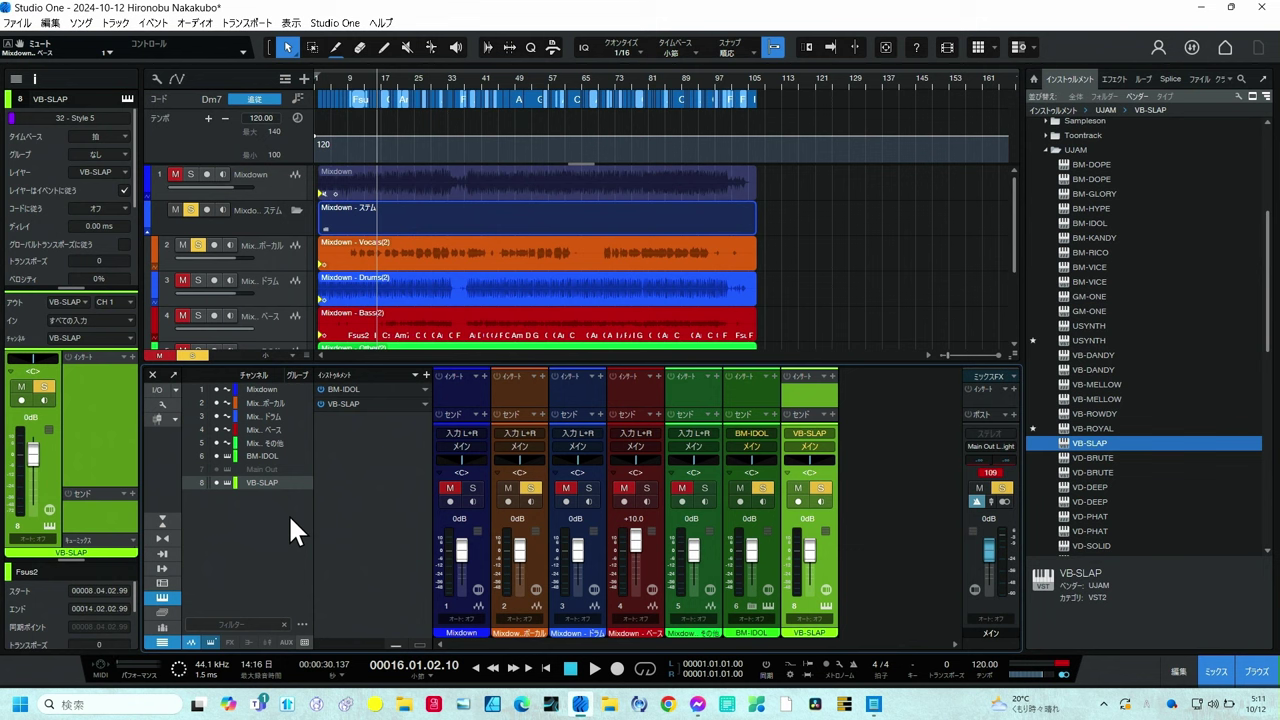
{"action": "key", "text": "space"}
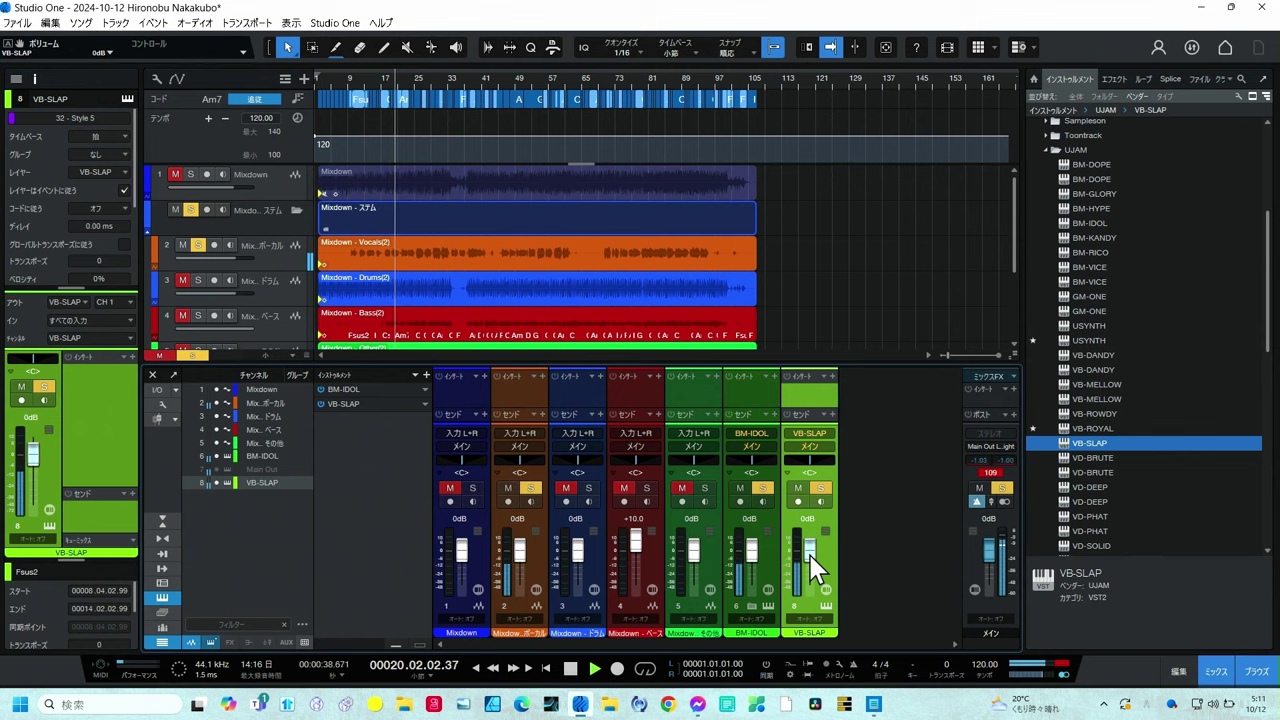
Balance the channel levels: VB-SLAP at -3.7 dB, BM-IDOL at +2.2 dB and the vocal stem at +4.8 dB.
{"action": "scroll", "coordinate": [812, 568], "scroll_direction": "down", "scroll_amount": 2}
{"action": "scroll", "coordinate": [812, 568], "scroll_direction": "down", "scroll_amount": 2}
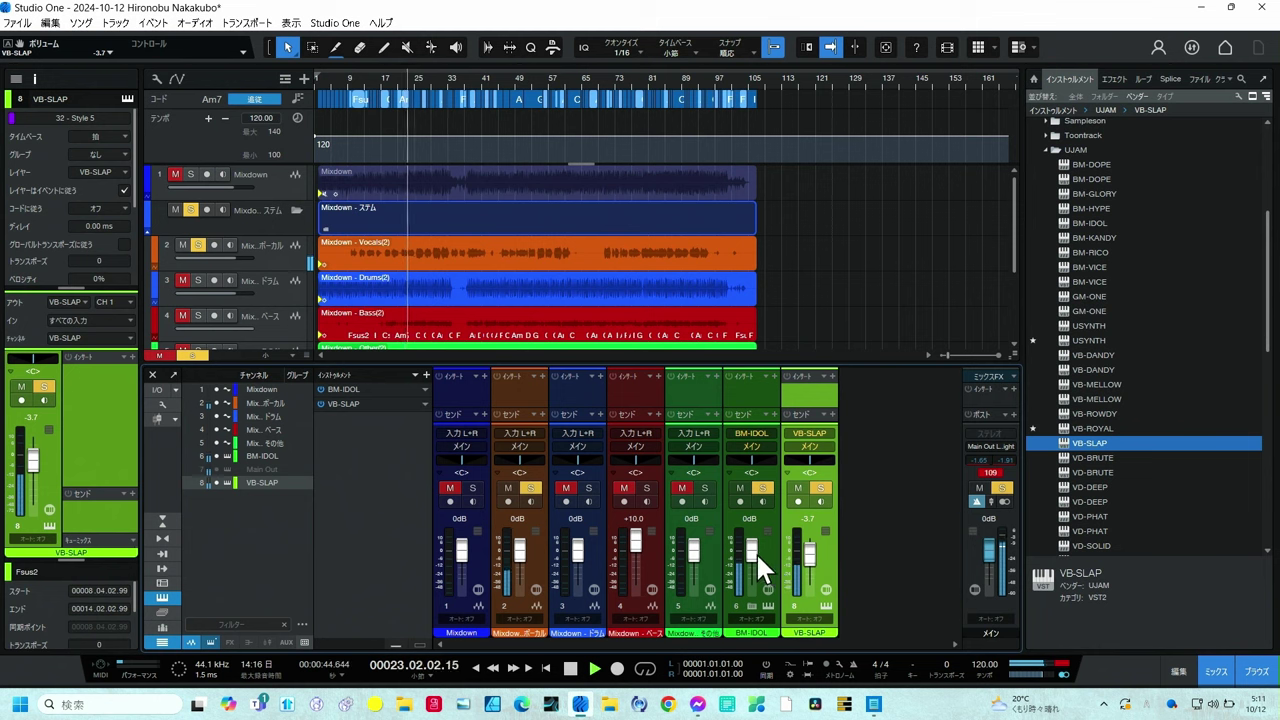
{"action": "scroll", "coordinate": [753, 551], "scroll_direction": "up", "scroll_amount": 2}
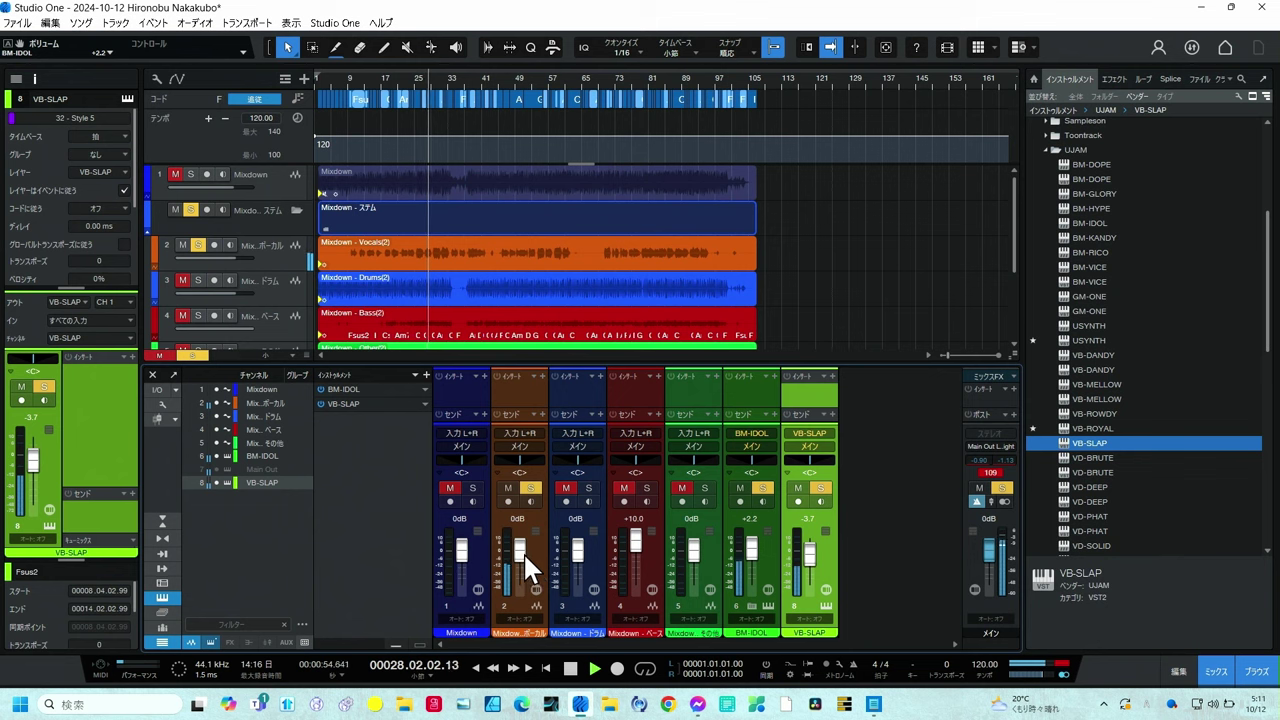
{"action": "left_click_drag", "start_coordinate": [523, 552], "coordinate": [523, 549]}
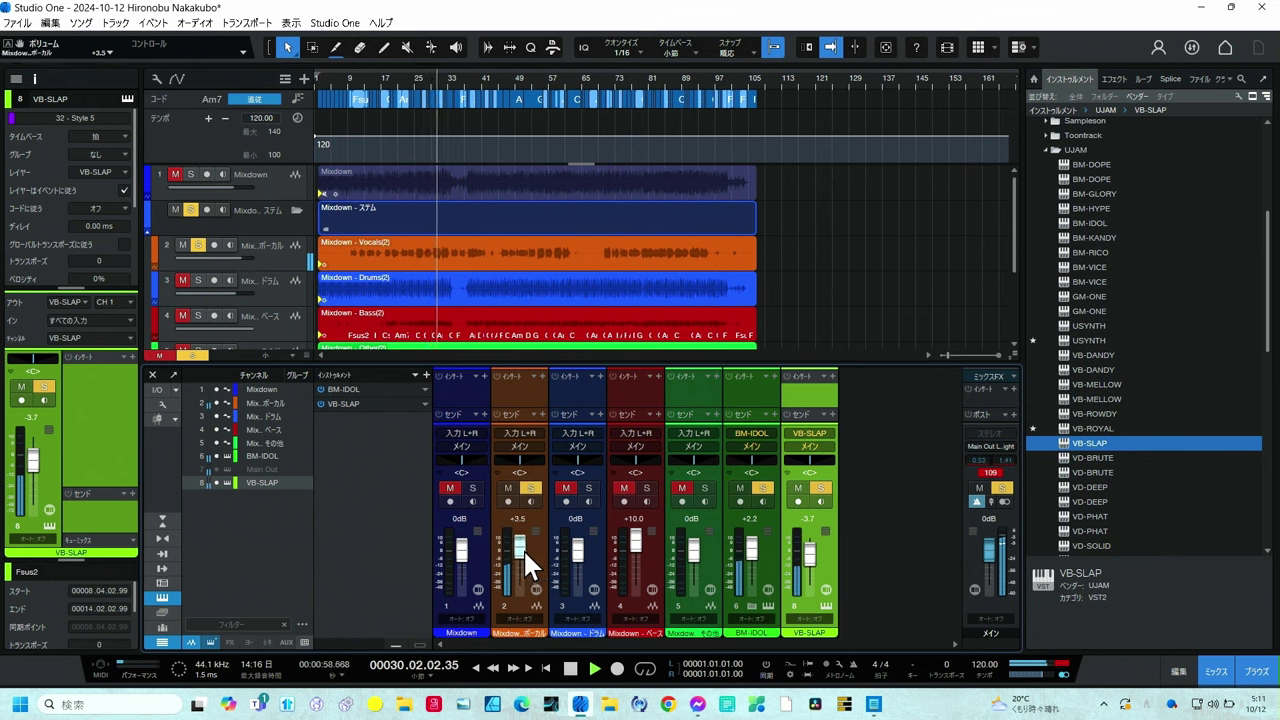
{"action": "left_click_drag", "start_coordinate": [523, 548], "coordinate": [523, 547]}
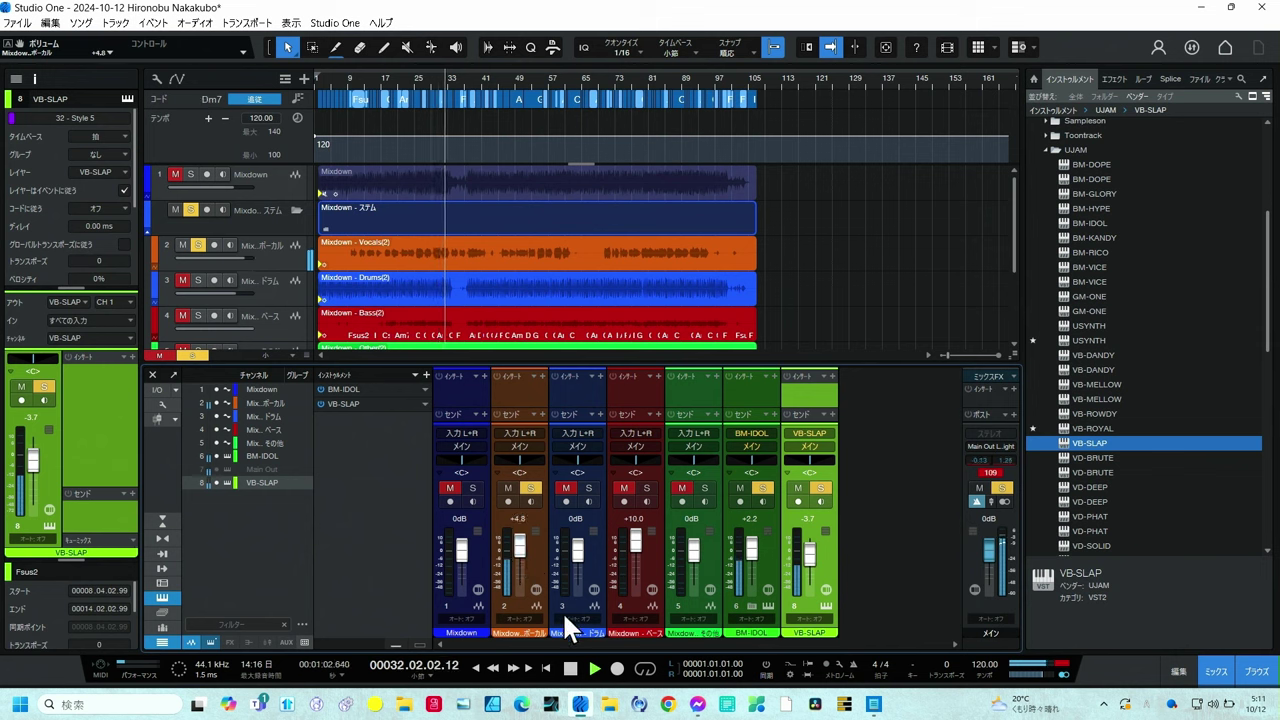
Unmute the Other stem so it plays with the vocals and the new drum and bass parts.
{"action": "left_click", "coordinate": [680, 492]}
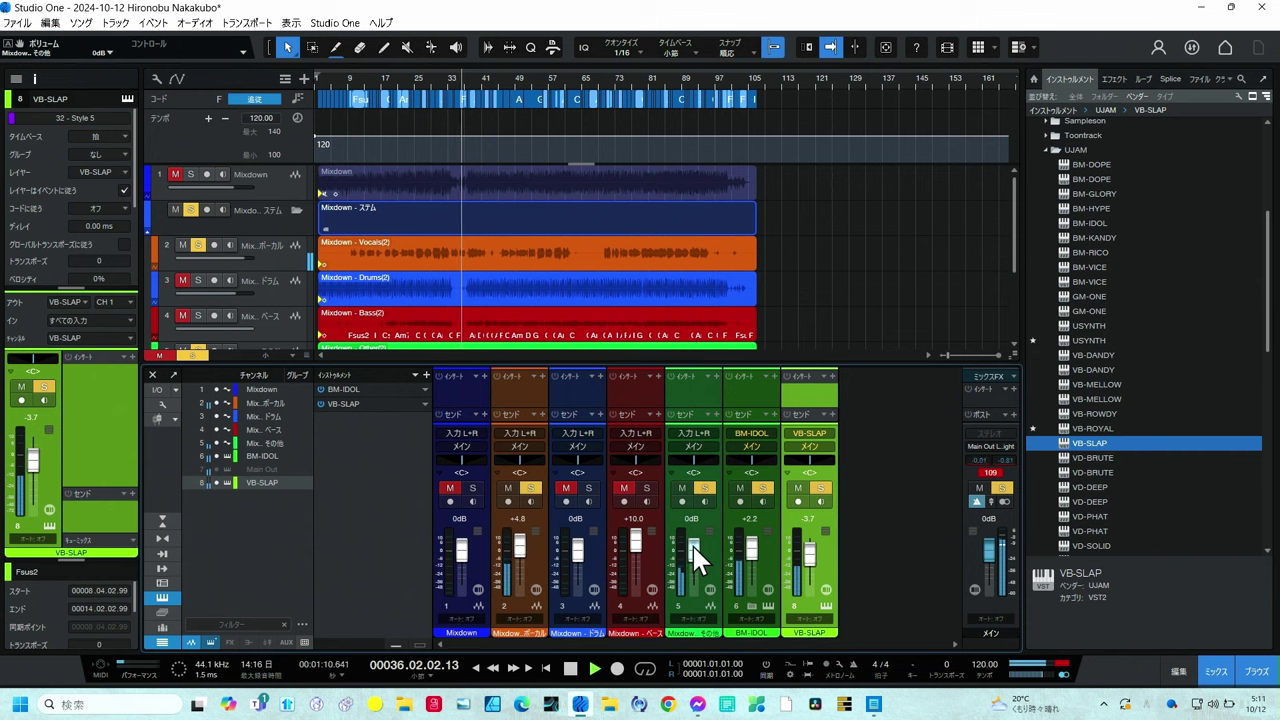
Raise the Other stem's level to +4.8 dB and stop playback.
{"action": "scroll", "coordinate": [697, 560], "scroll_direction": "up", "scroll_amount": 5}
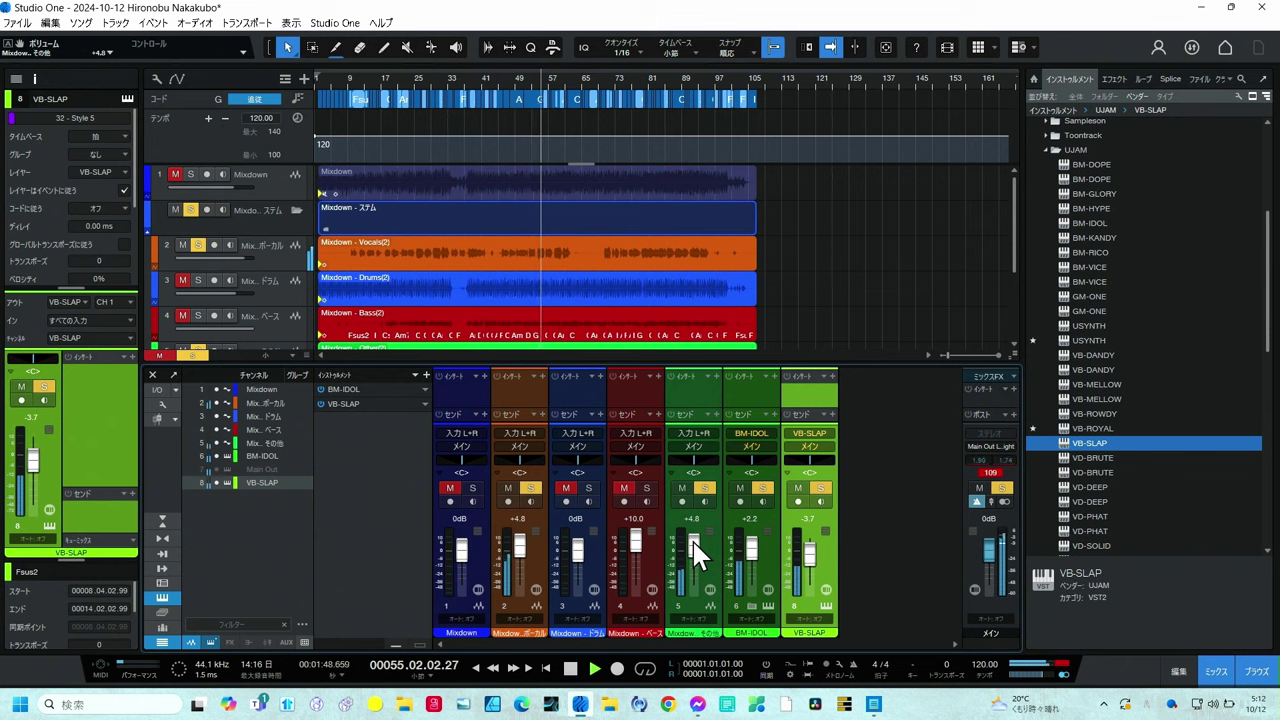
{"action": "key", "text": "space"}
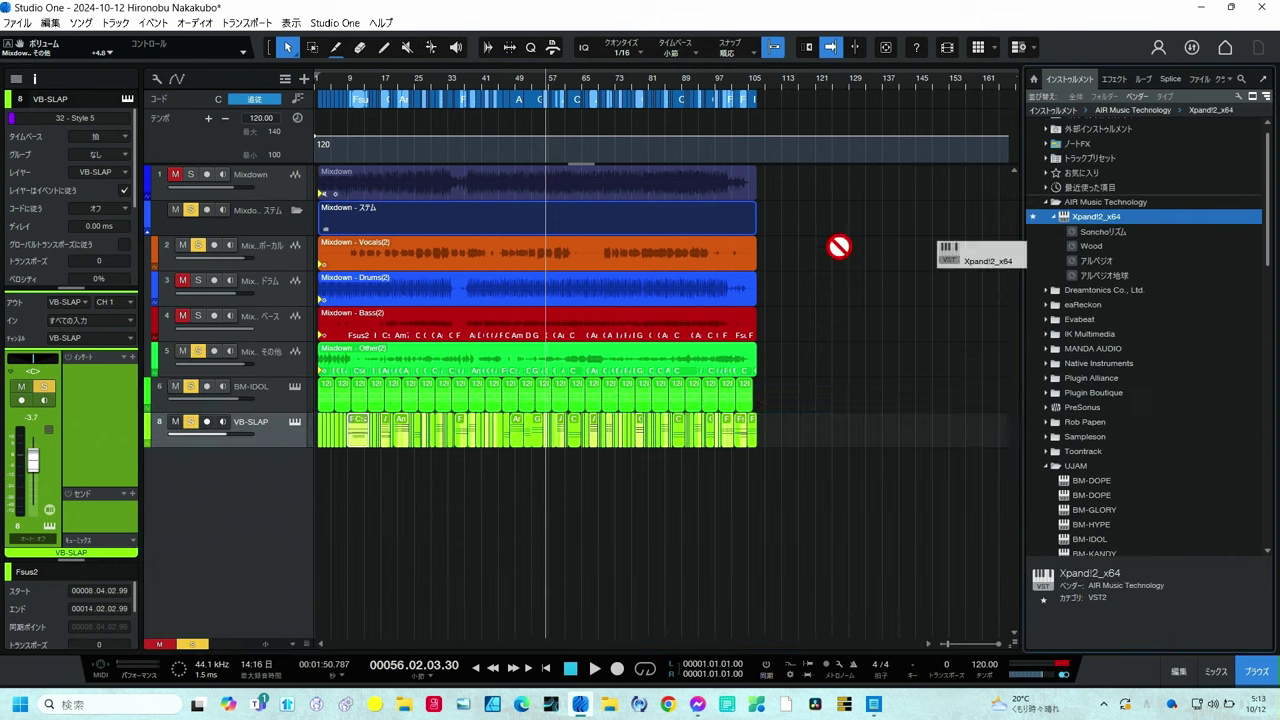
Add Xpand!2 on a new track below VB-SLAP and load its strings preset +29 Phaseharp.
{"action": "left_click_drag", "start_coordinate": [843, 249], "coordinate": [256, 484]}
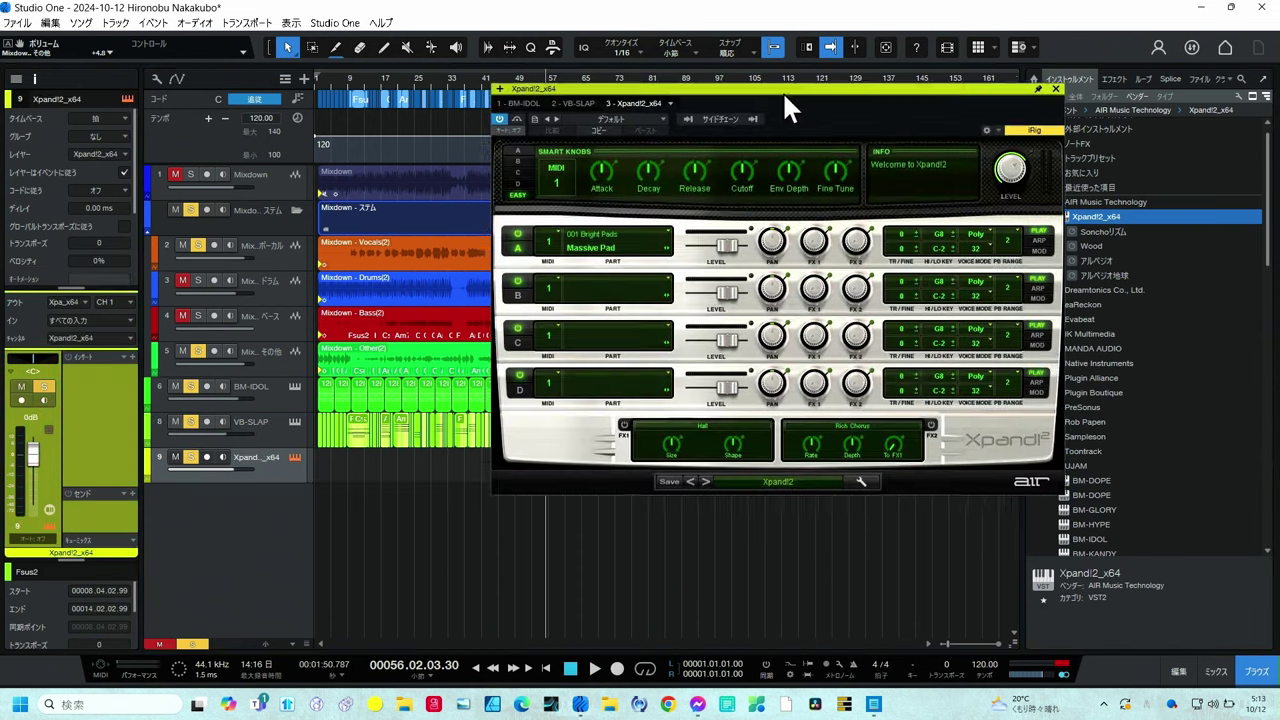
{"action": "left_click_drag", "start_coordinate": [782, 91], "coordinate": [796, 110]}
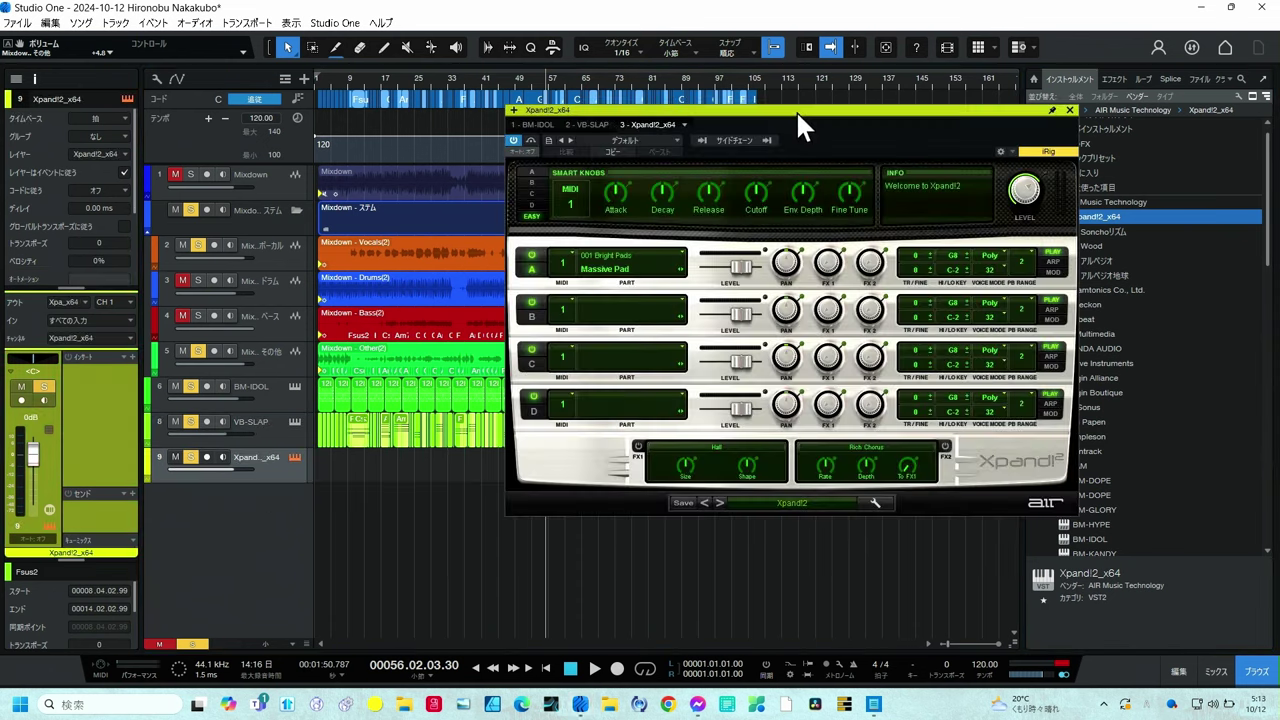
{"action": "left_click", "coordinate": [759, 502]}
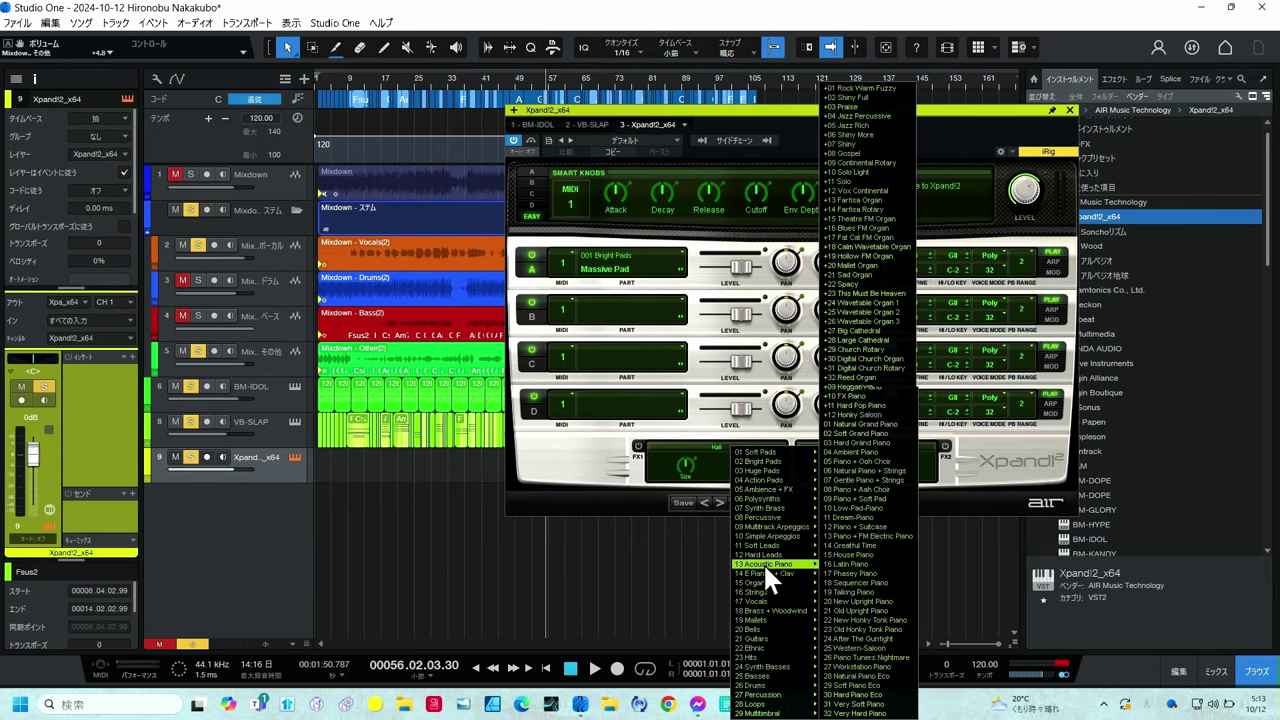
{"action": "mouse_move", "coordinate": [763, 590]}
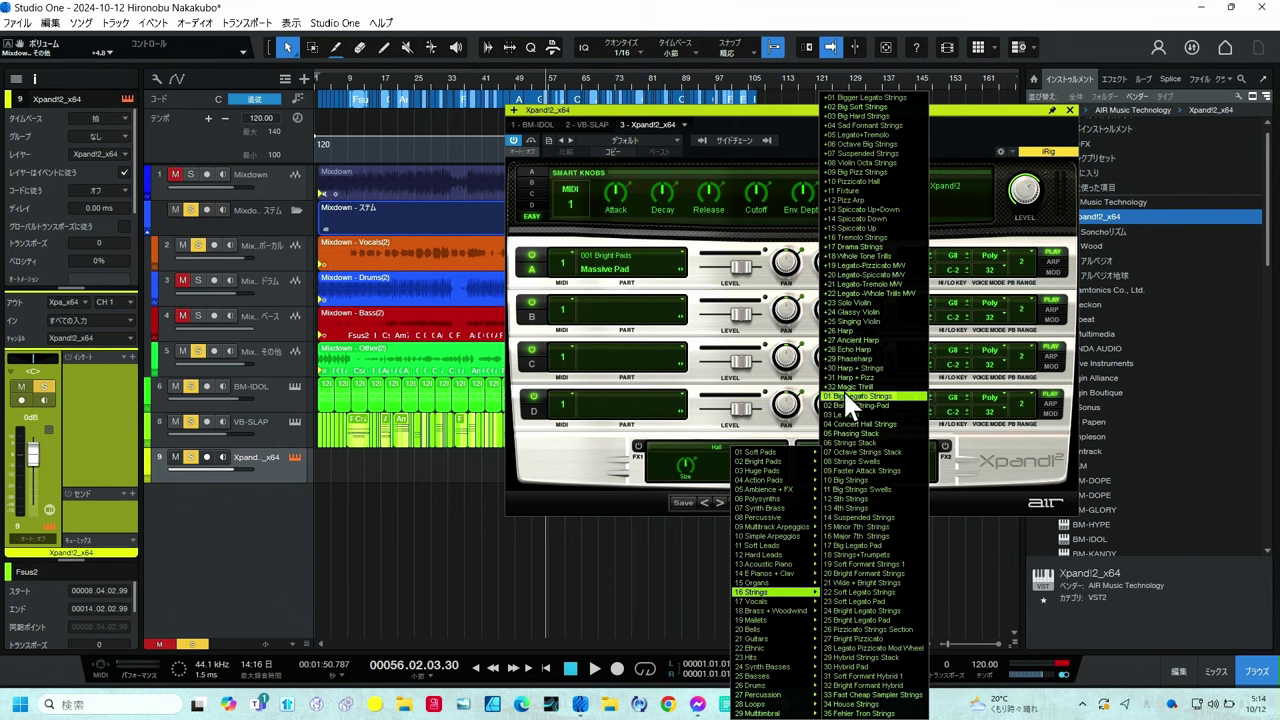
{"action": "left_click", "coordinate": [856, 357]}
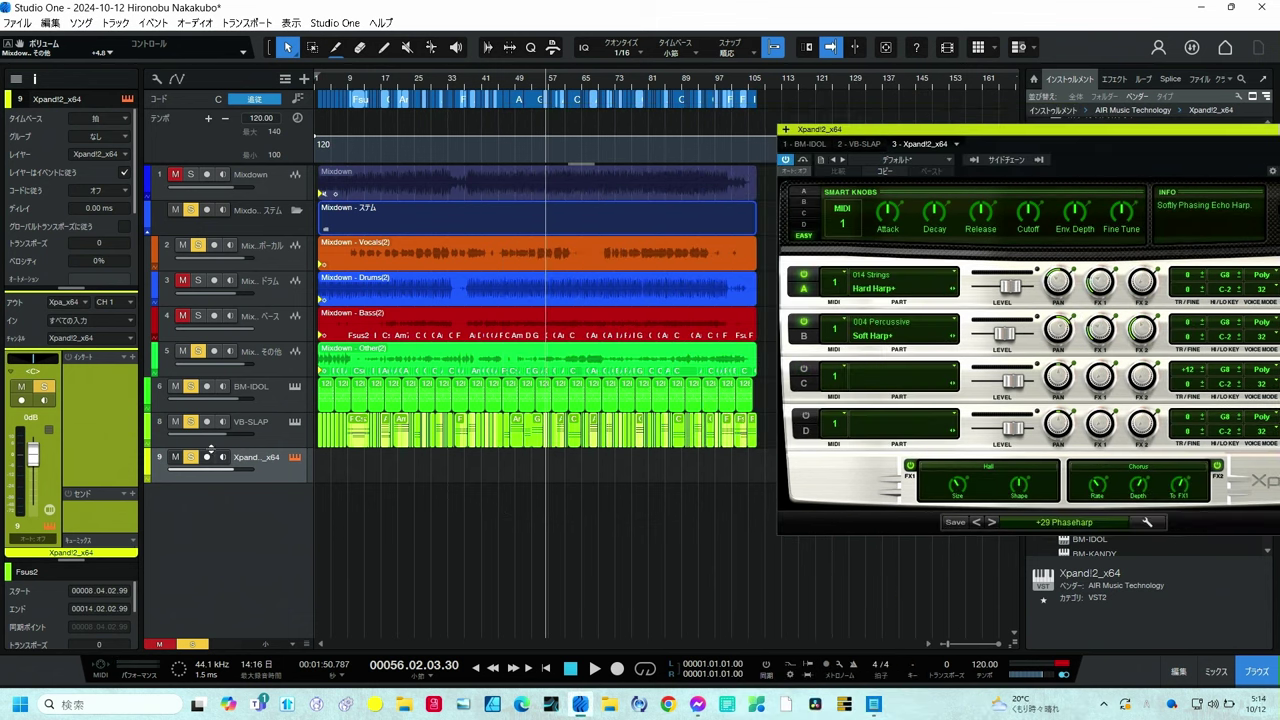
Monitor the Xpand!2 track and audition the following presets, ending on 01 Big Legato Strings.
{"action": "left_click", "coordinate": [223, 457]}
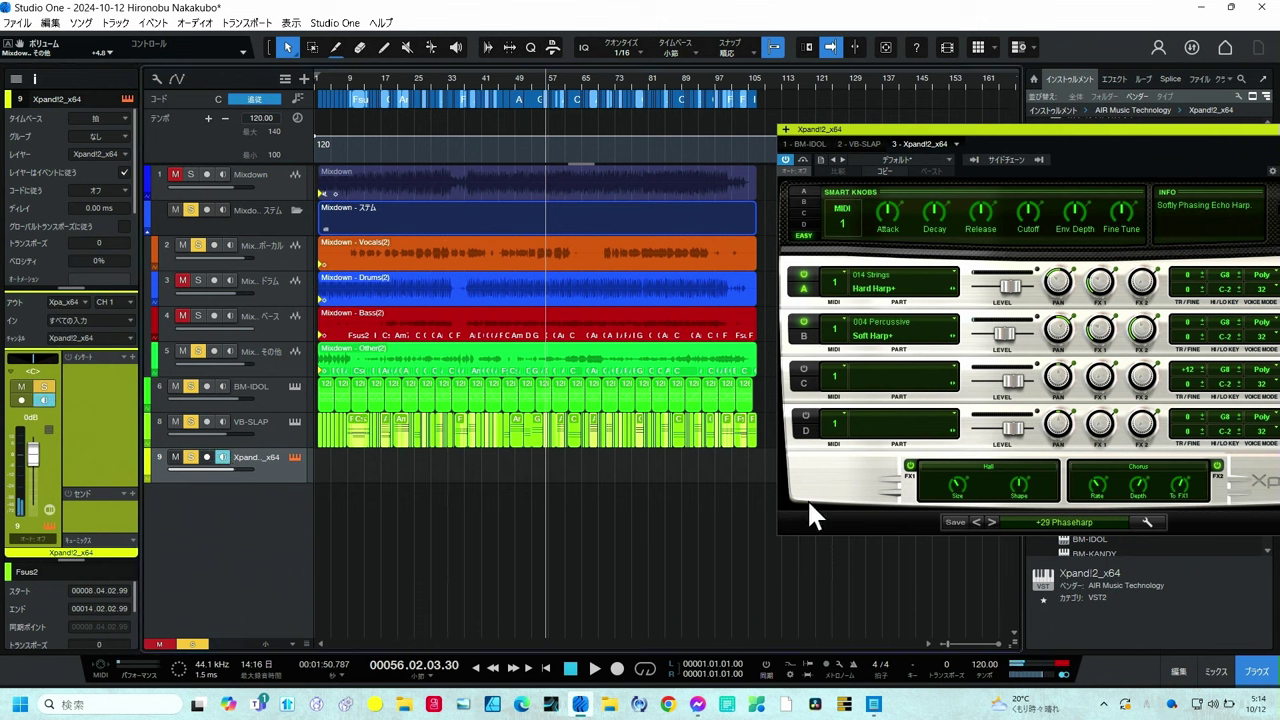
{"action": "left_click", "coordinate": [992, 521]}
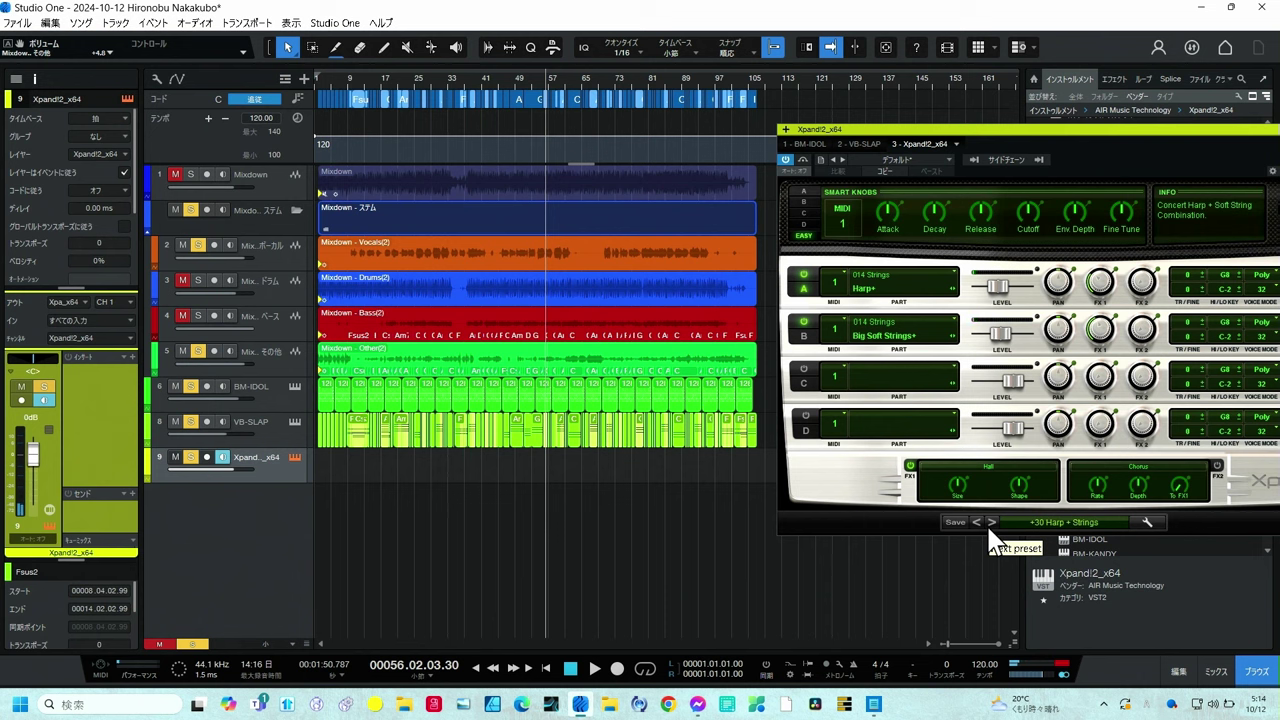
{"action": "left_click", "coordinate": [991, 522]}
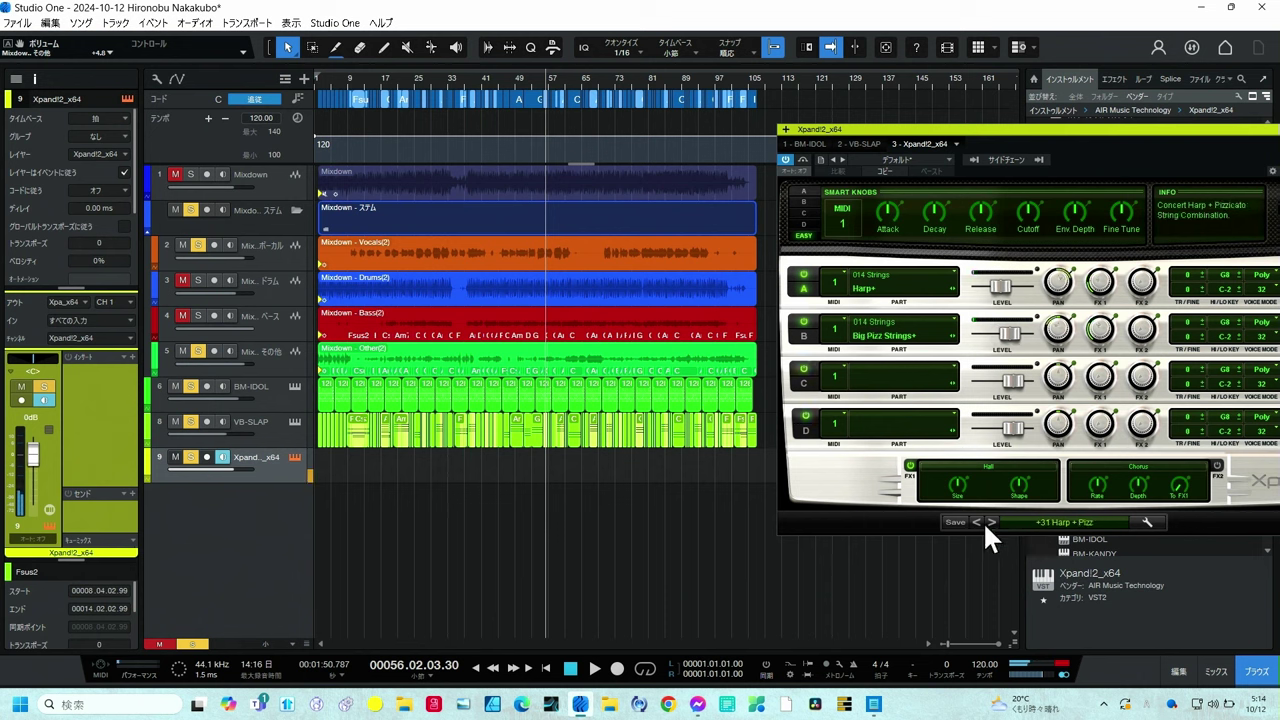
{"action": "left_click", "coordinate": [992, 523]}
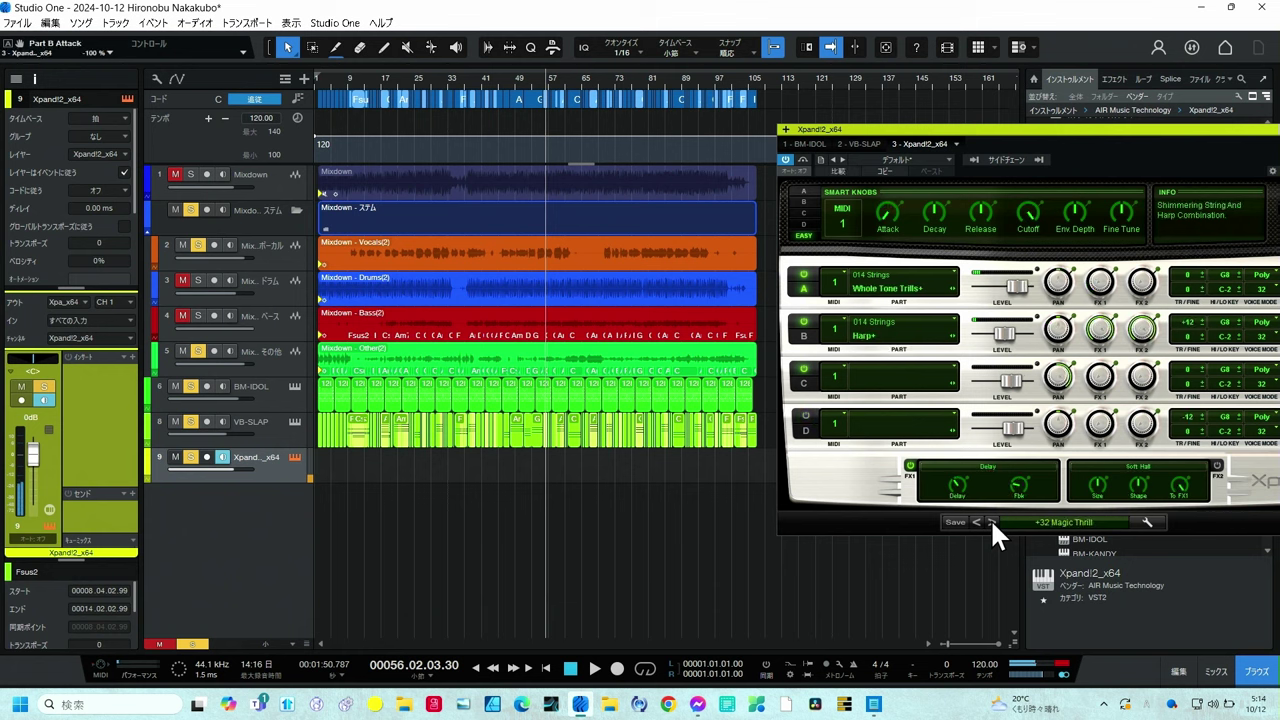
{"action": "left_click", "coordinate": [991, 522]}
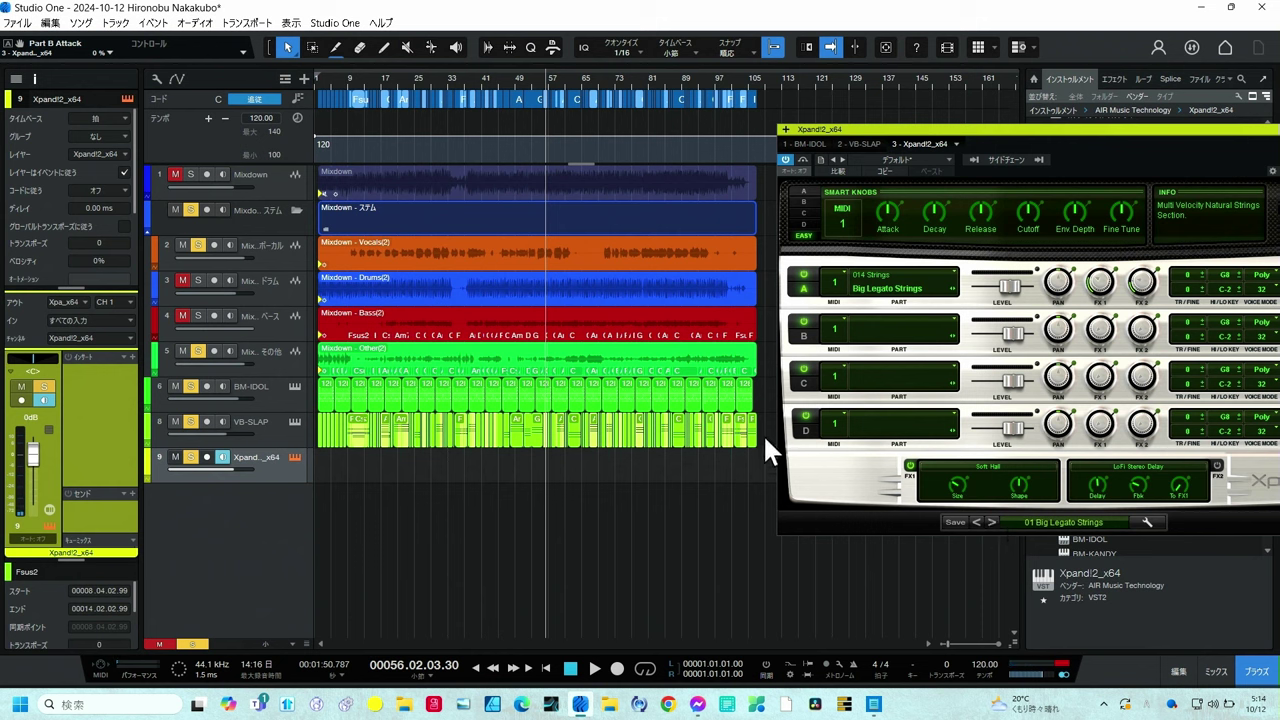
Copy all the VB-SLAP chord events onto the Xpand!2 track at the same song positions.
{"action": "left_click_drag", "start_coordinate": [763, 426], "coordinate": [362, 454]}
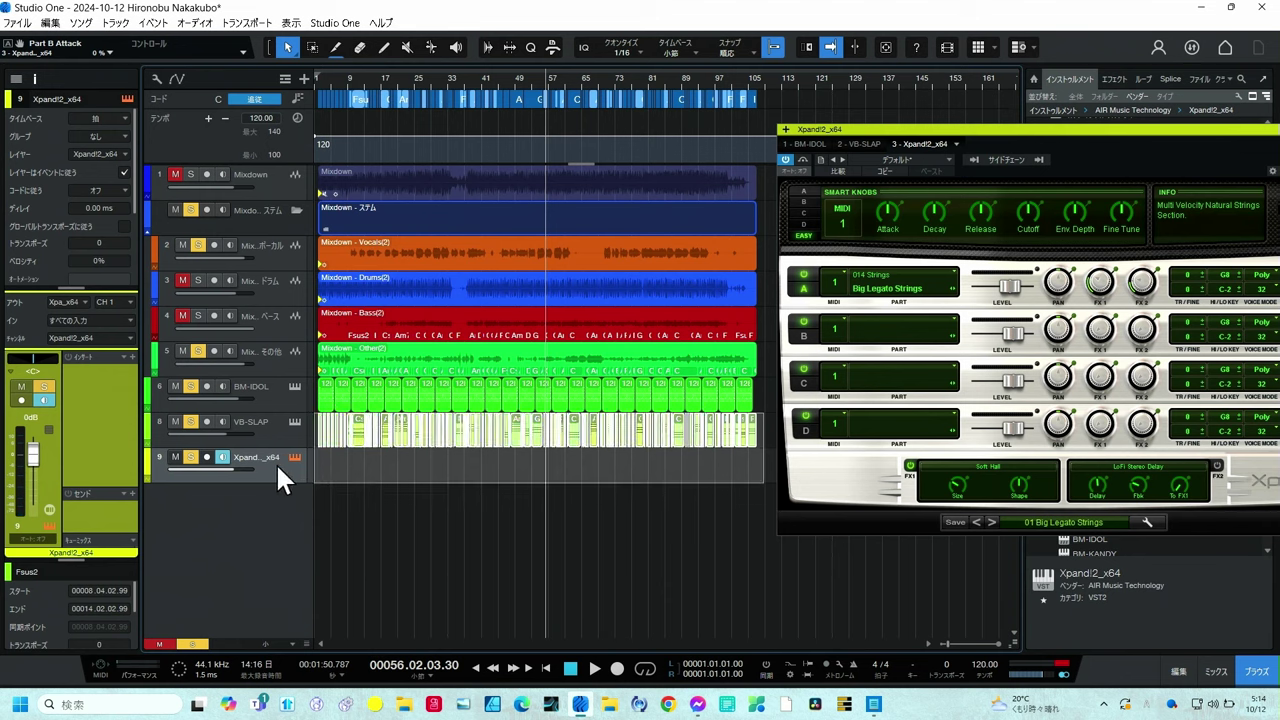
{"action": "key", "text": "Up"}
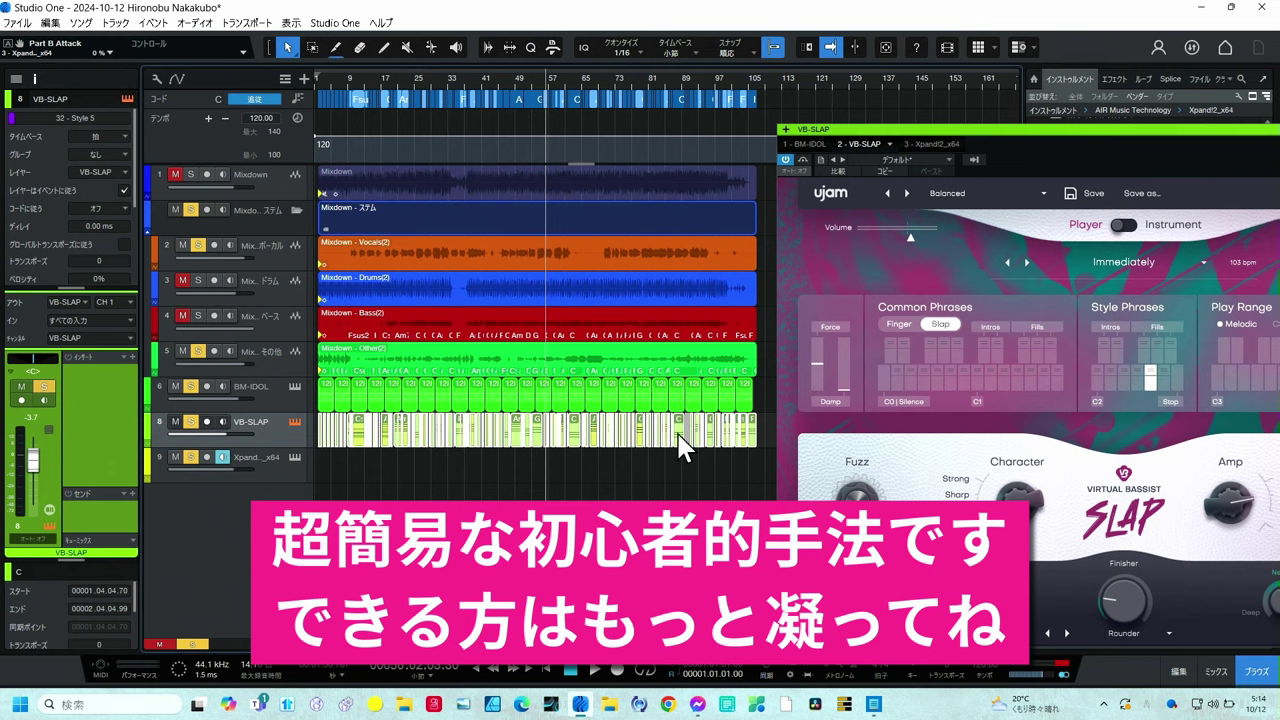
{"action": "left_click_drag", "start_coordinate": [678, 435], "coordinate": [677, 452]}
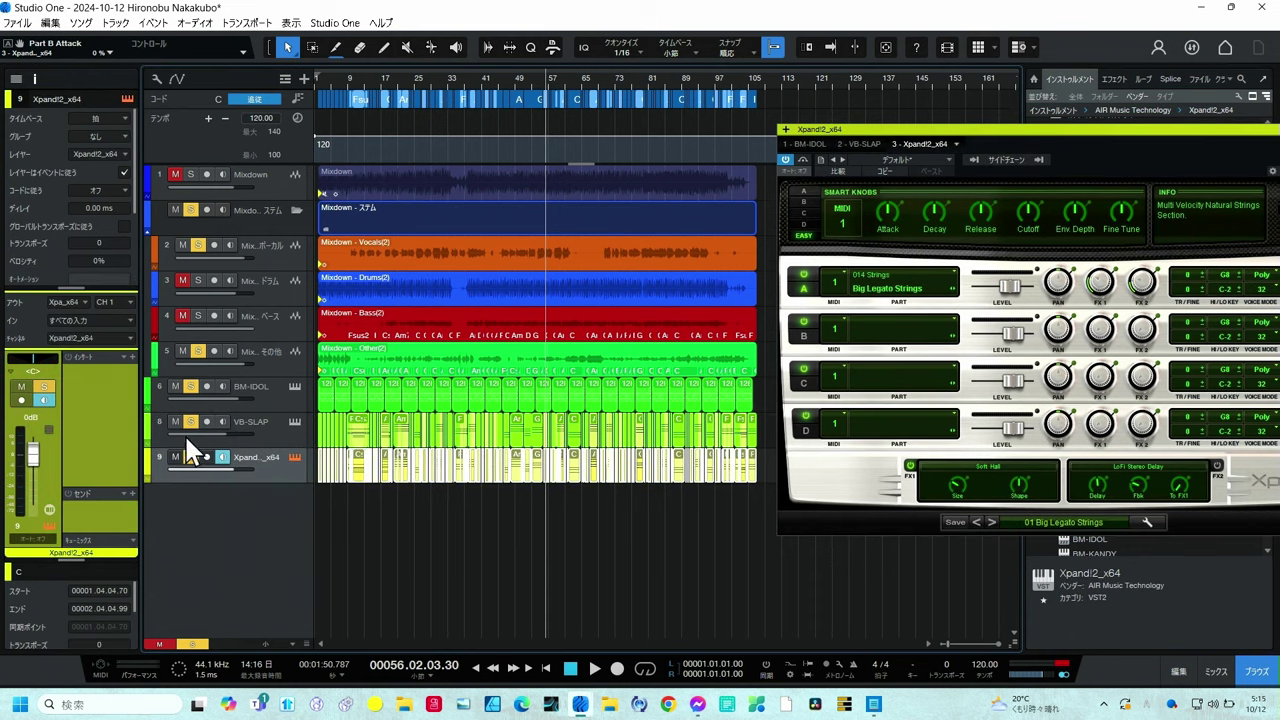
Play the song from around bar 19, lower the Xpand!2 track to -5.8 dB and close its instrument window.
{"action": "left_click", "coordinate": [392, 78]}
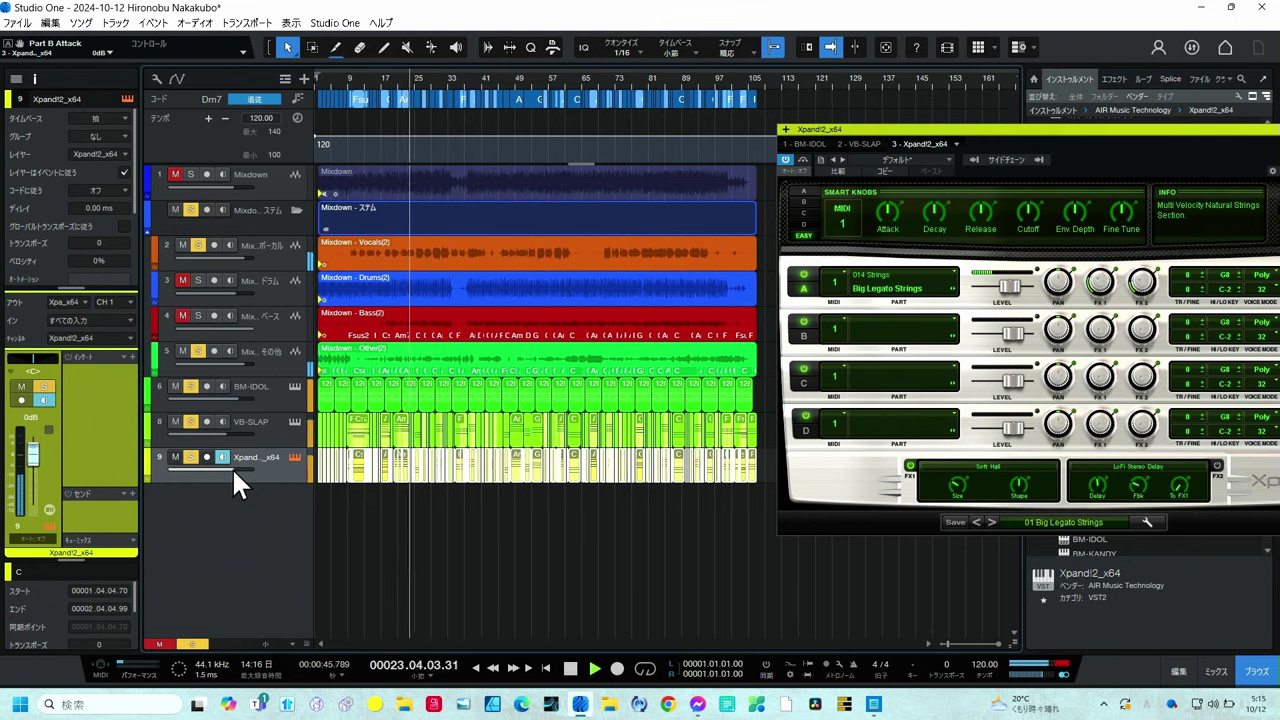
{"action": "left_click_drag", "start_coordinate": [232, 467], "coordinate": [221, 469]}
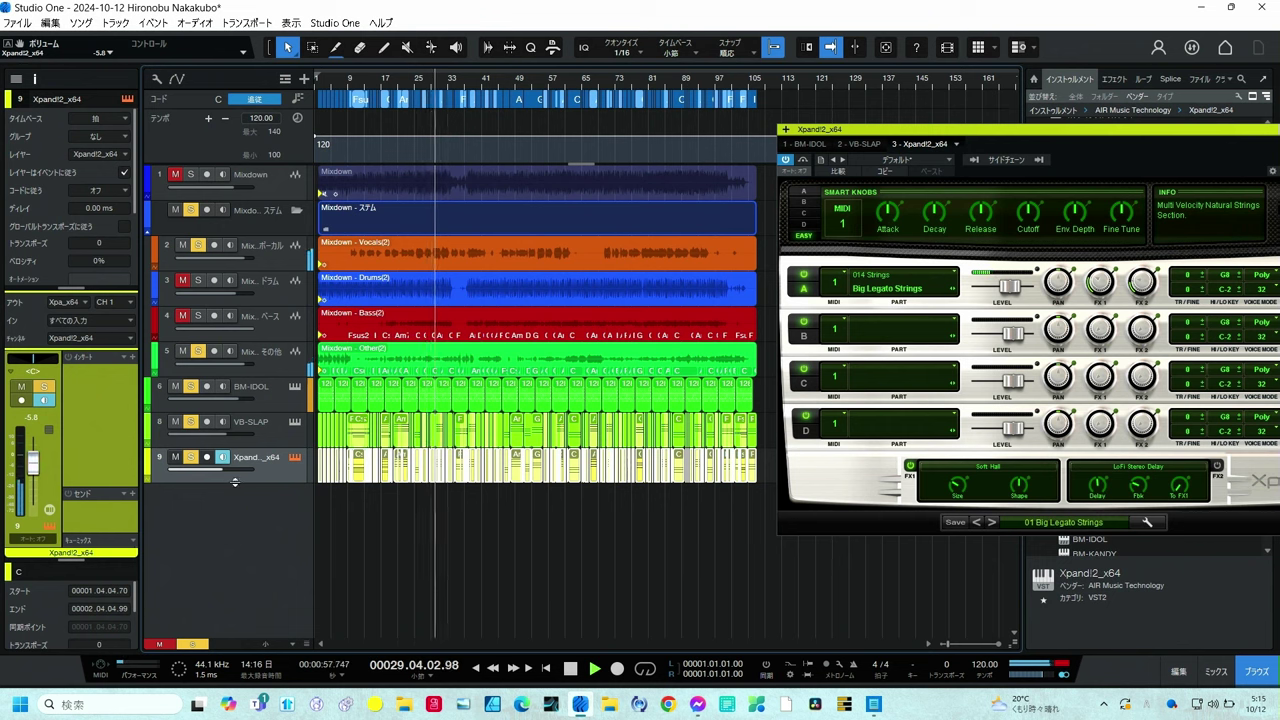
{"action": "left_click_drag", "start_coordinate": [1010, 123], "coordinate": [907, 136]}
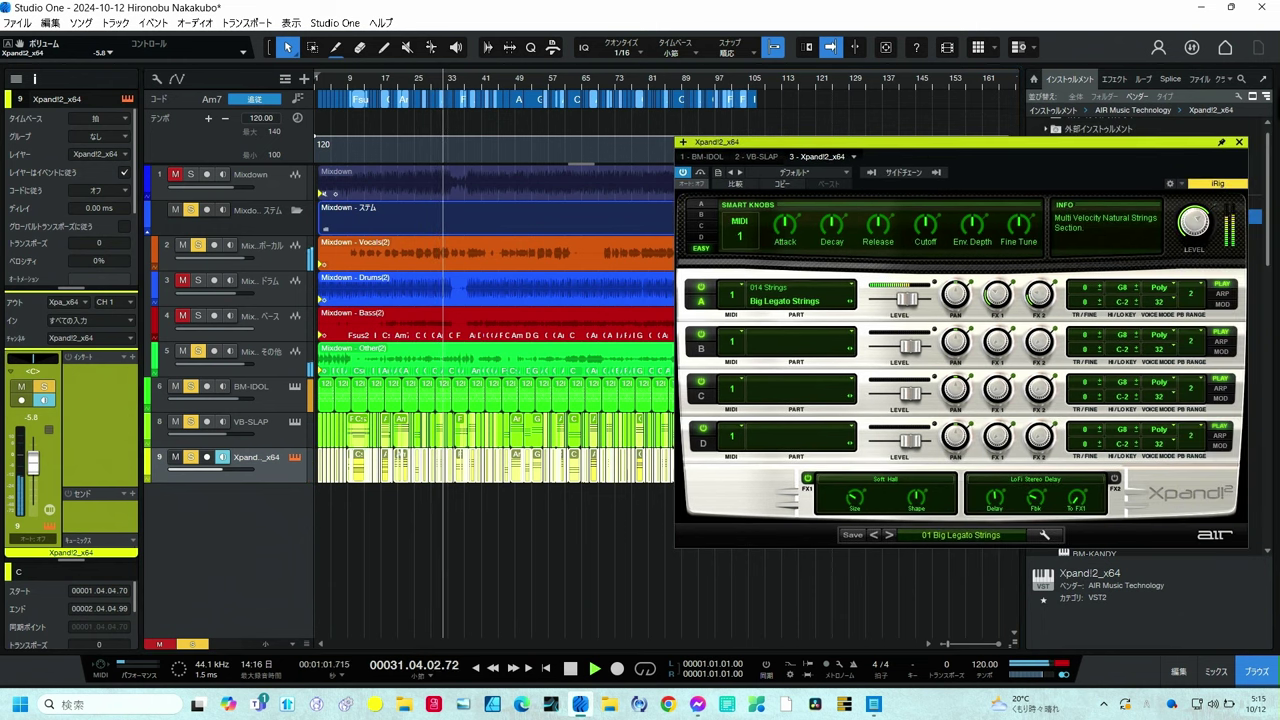
{"action": "left_click", "coordinate": [1240, 141]}
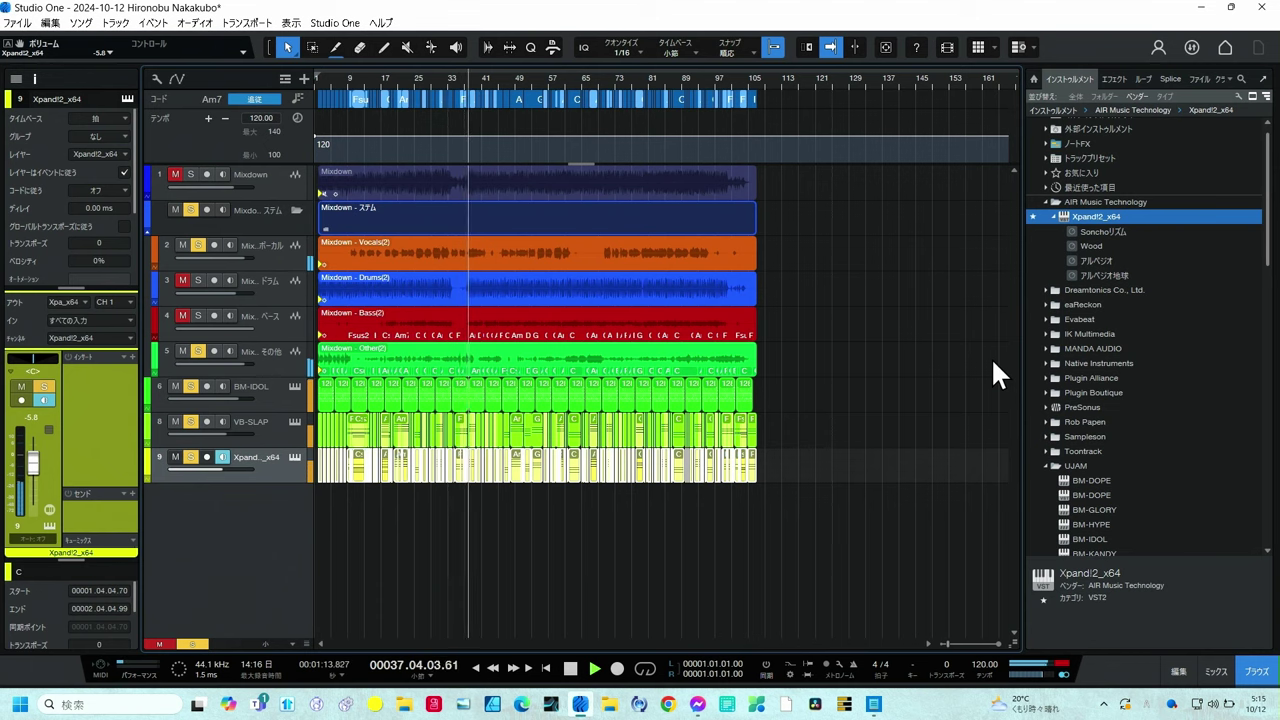
Rebalance the mix during playback: Xpand!2 -9.5 dB, VB-SLAP -0.4 dB, Other stem +2.8 dB, BM-IDOL +0.2 dB, vocal stem +6.7 dB.
{"action": "key", "text": "F3"}
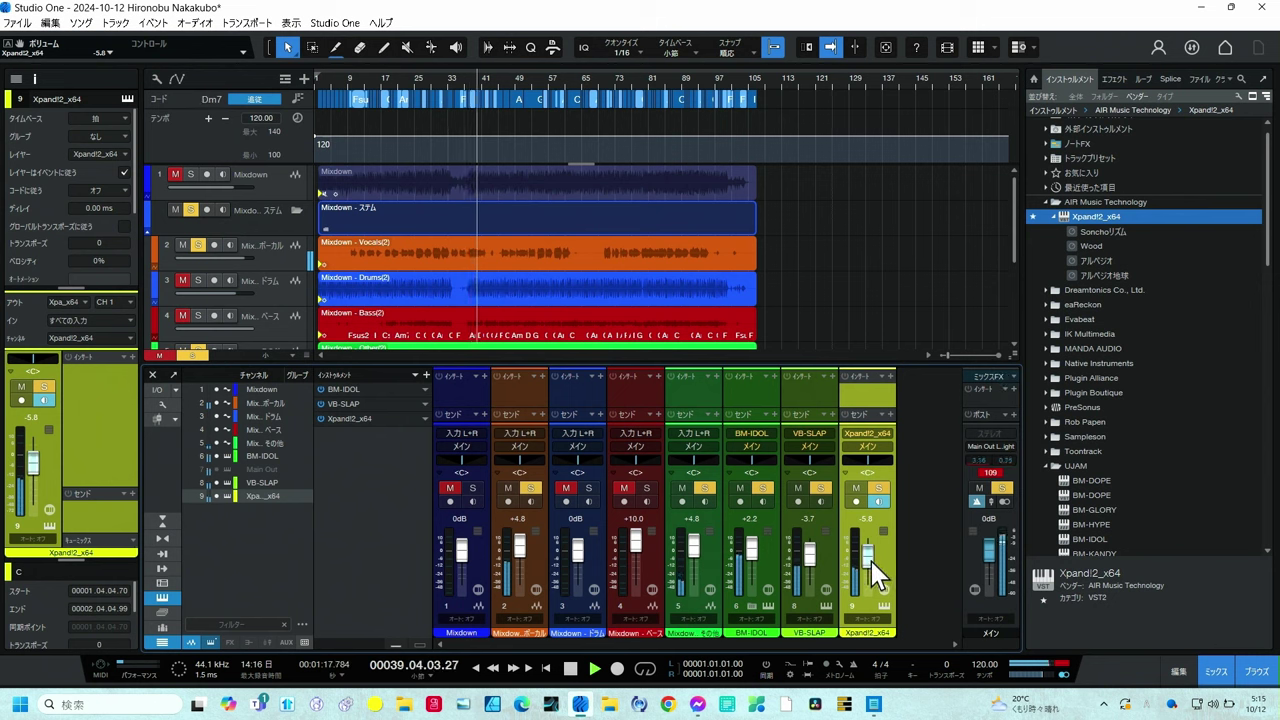
{"action": "scroll", "coordinate": [875, 575], "scroll_direction": "up", "scroll_amount": 2}
{"action": "scroll", "coordinate": [870, 563], "scroll_direction": "down", "scroll_amount": 5}
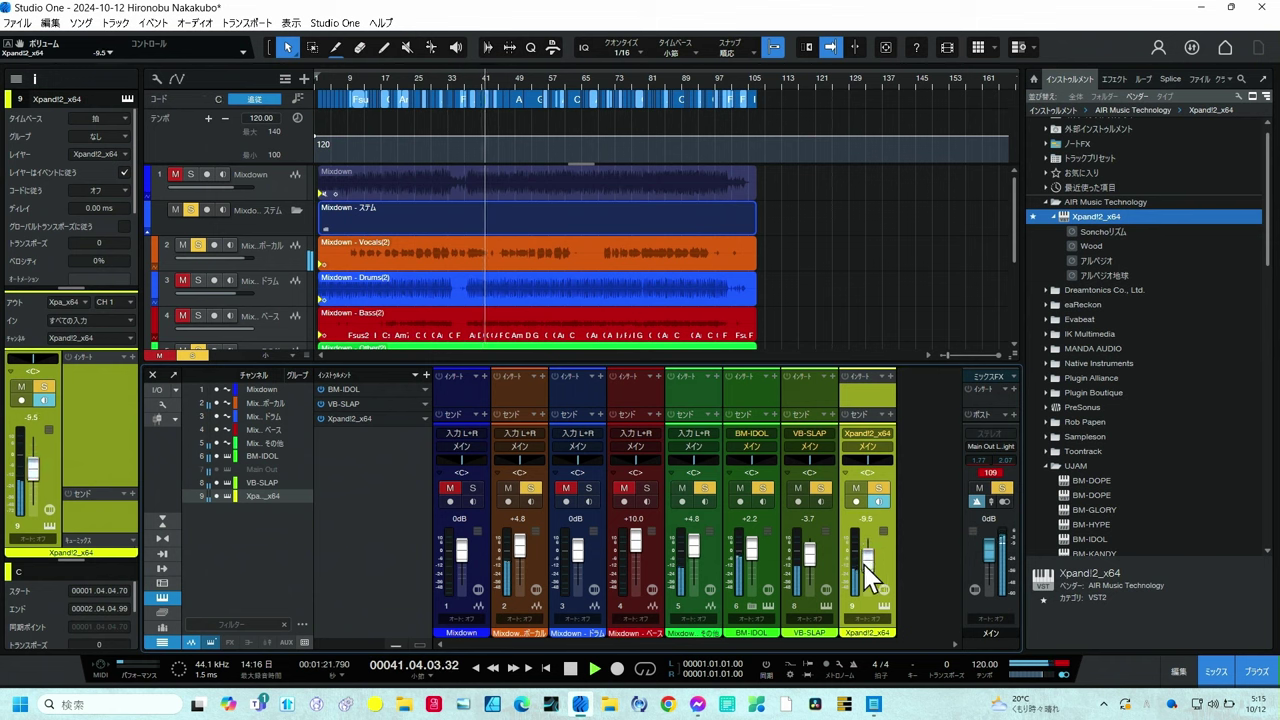
{"action": "scroll", "coordinate": [812, 558], "scroll_direction": "up", "scroll_amount": 2}
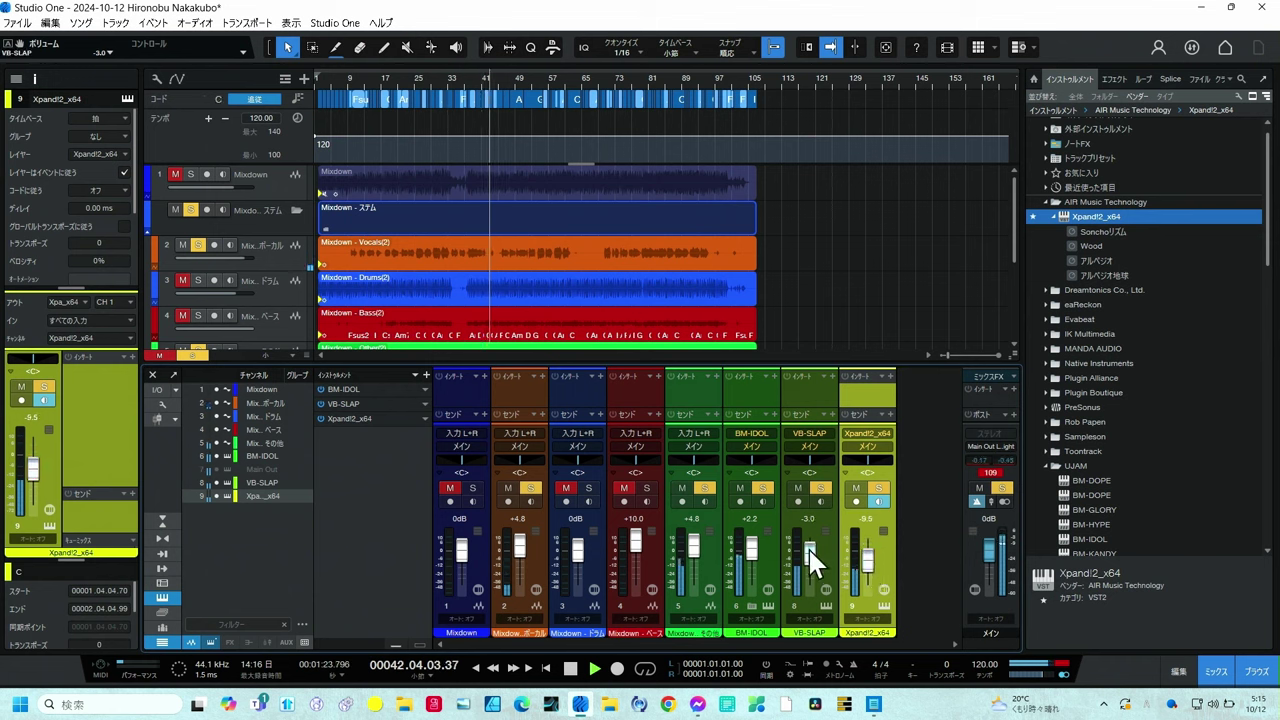
{"action": "scroll", "coordinate": [810, 549], "scroll_direction": "up", "scroll_amount": 3}
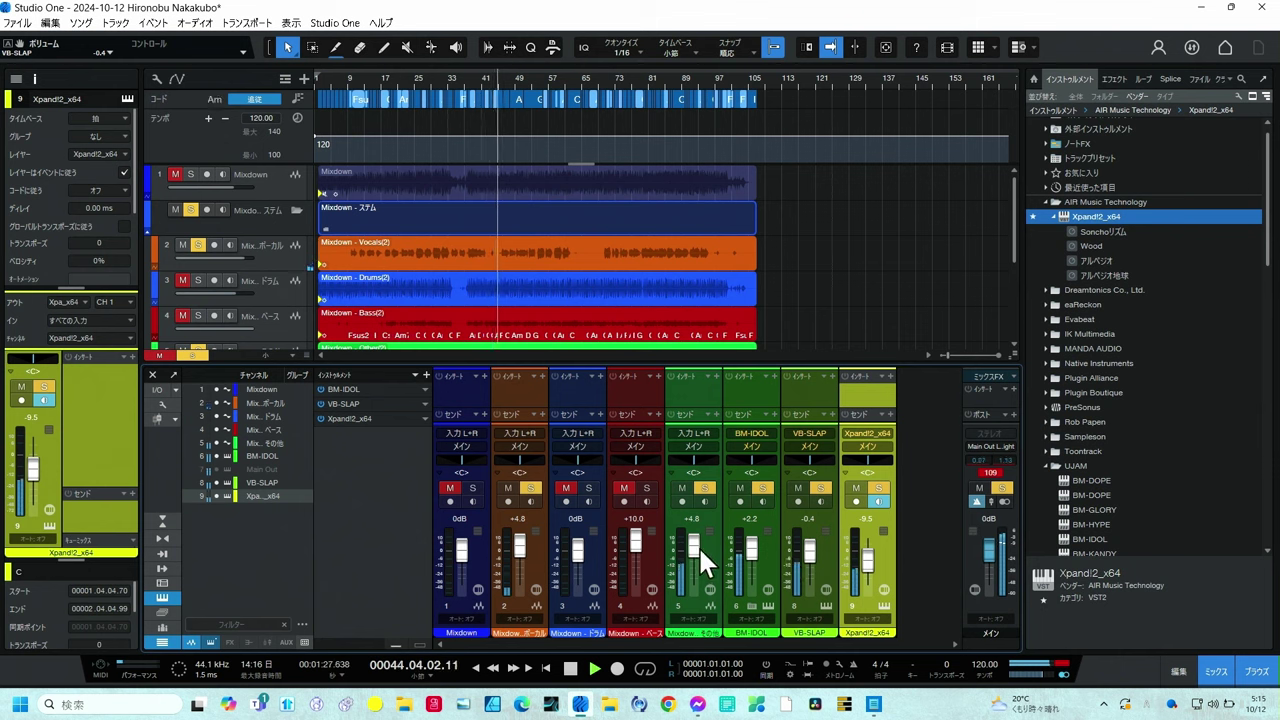
{"action": "scroll", "coordinate": [698, 545], "scroll_direction": "down", "scroll_amount": 3}
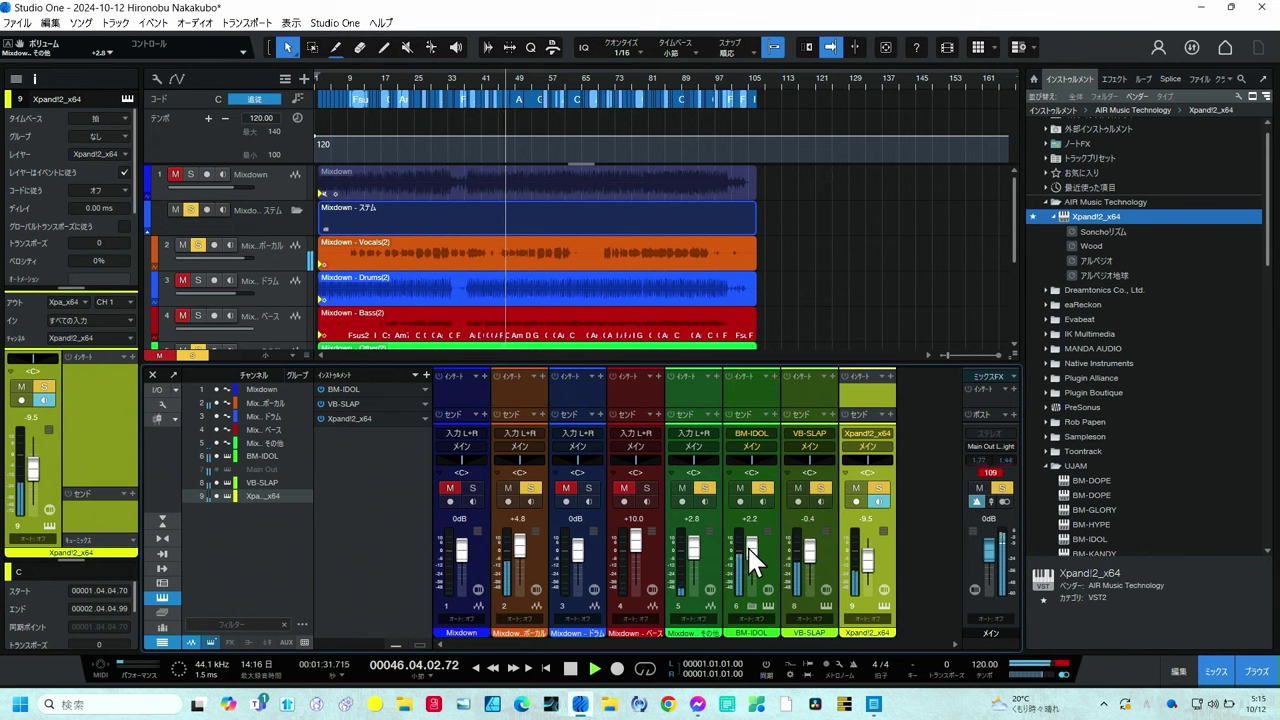
{"action": "scroll", "coordinate": [749, 556], "scroll_direction": "down", "scroll_amount": 3}
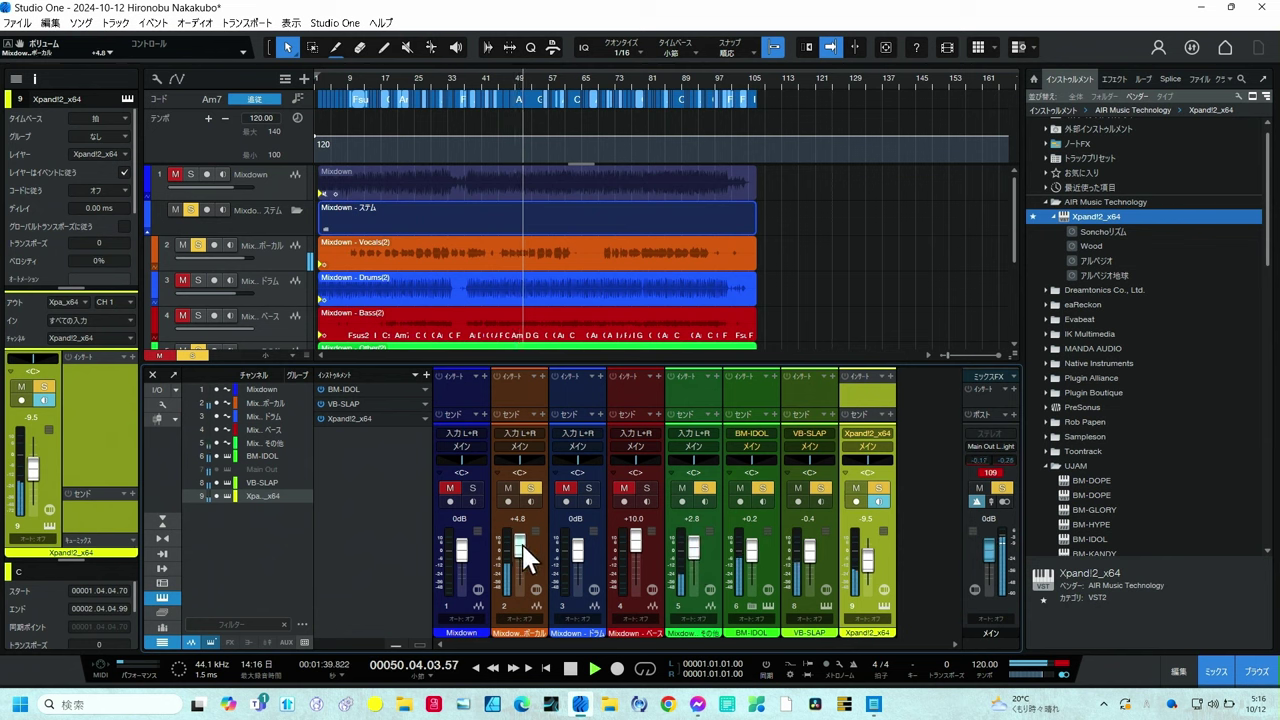
{"action": "scroll", "coordinate": [521, 542], "scroll_direction": "up", "scroll_amount": 4}
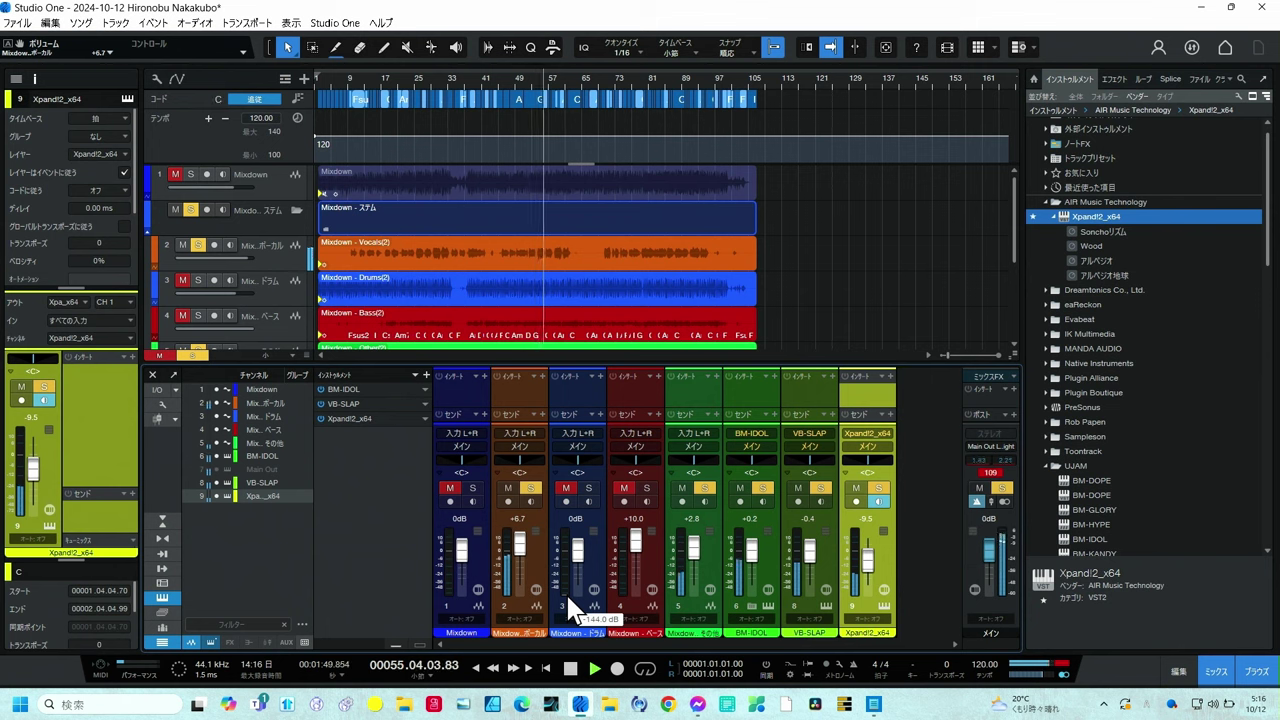
{"action": "key", "text": "space"}
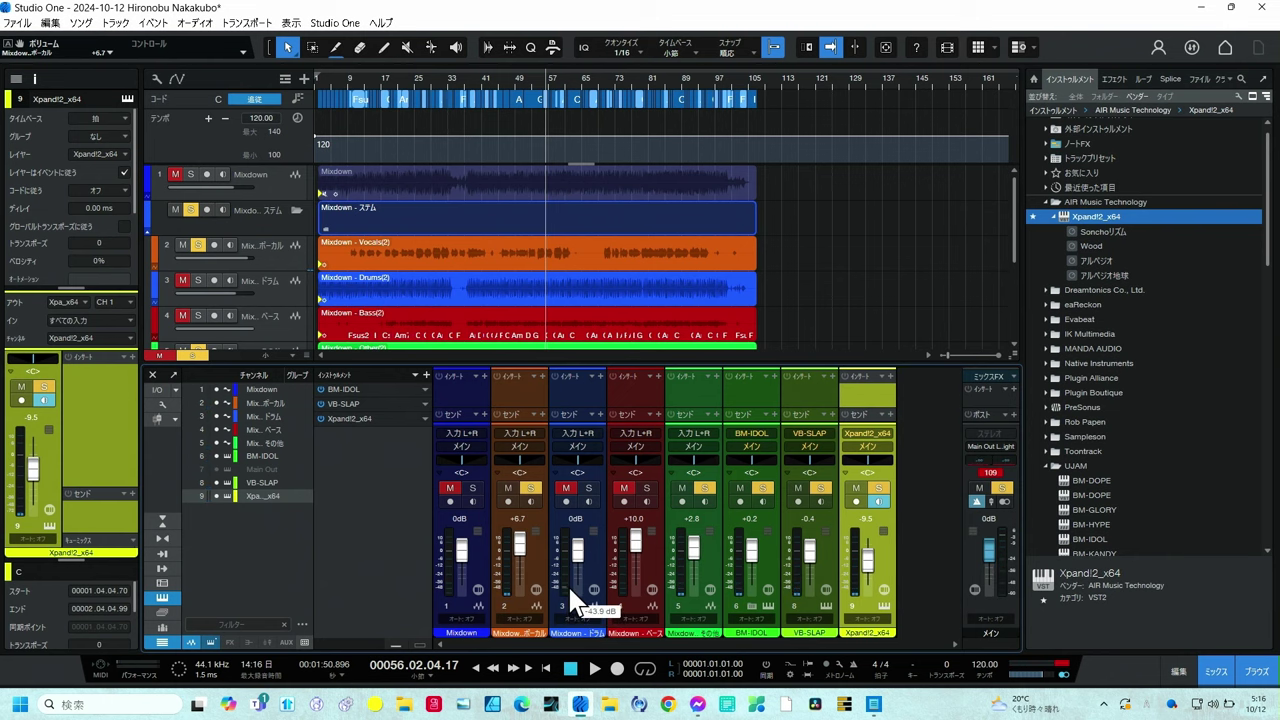
Close the mixer and set the song's global transpose to +2.
{"action": "key", "text": "F3"}
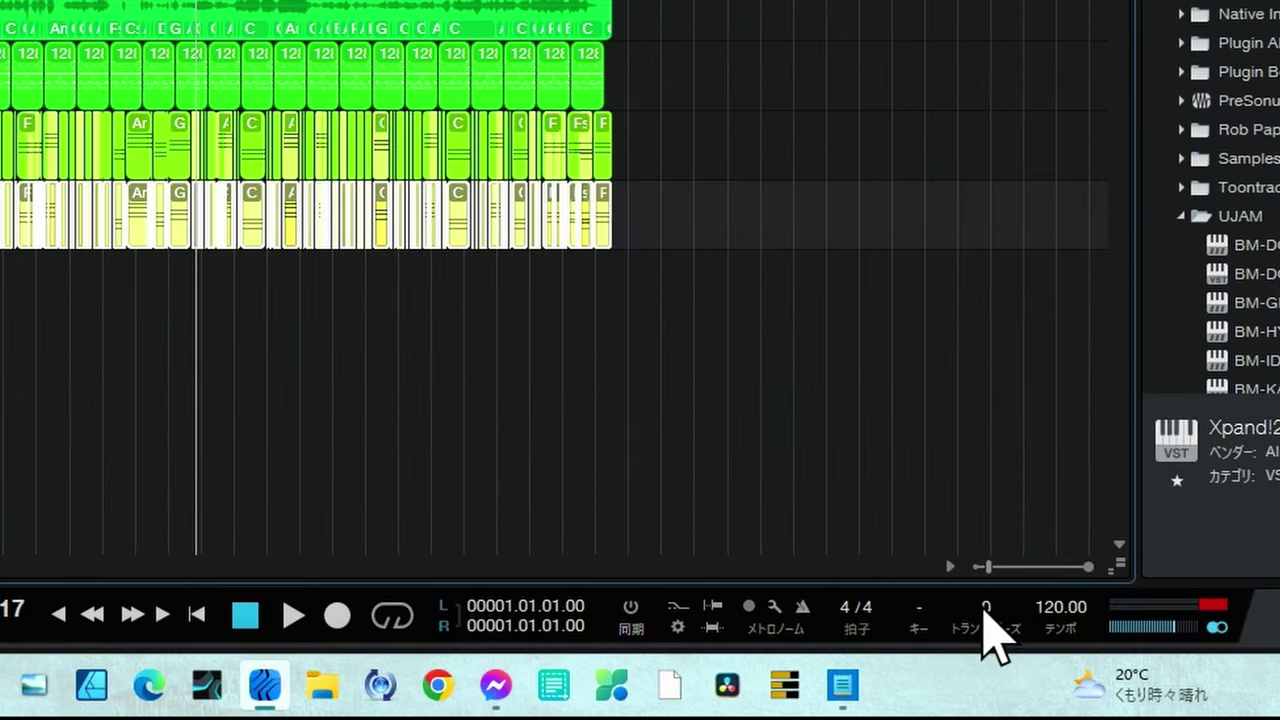
{"action": "left_click", "coordinate": [984, 610]}
{"action": "type", "text": "2"}
{"action": "key", "text": "Return"}
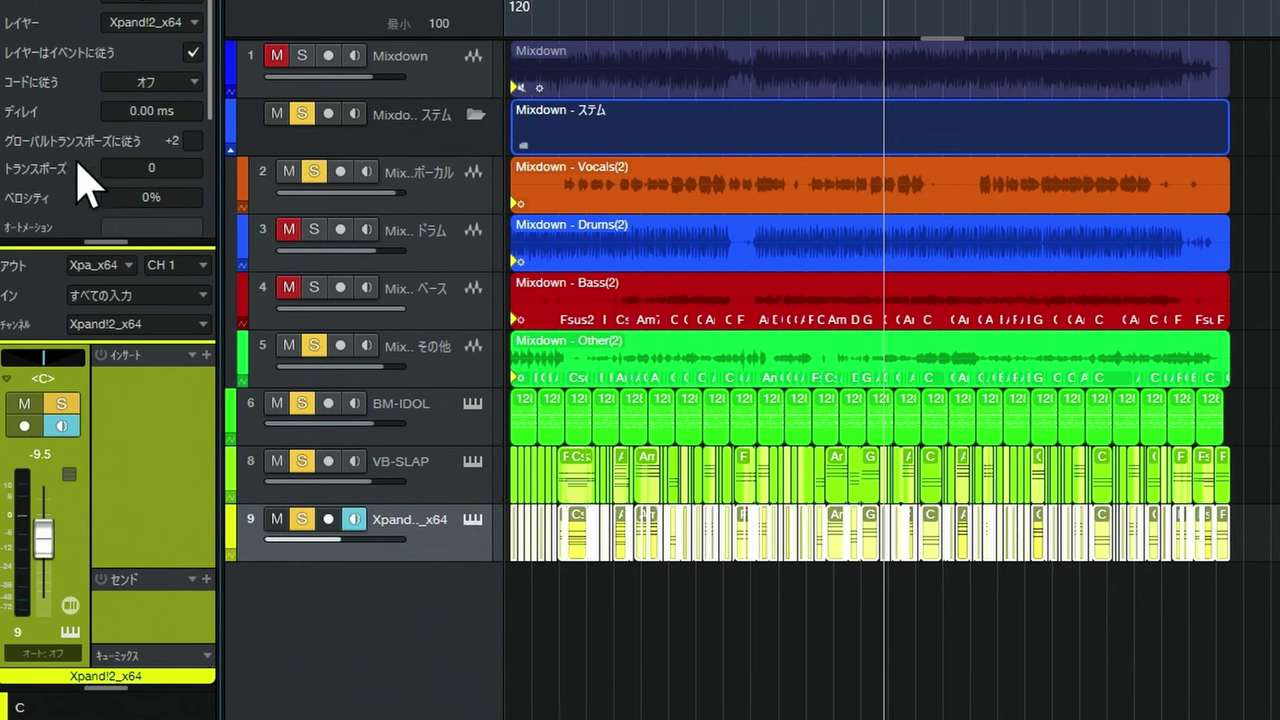
Make the Xpand!2, Other and vocal tracks follow the global transpose, leaving BM-IDOL not following, and select VB-SLAP.
{"action": "left_click", "coordinate": [192, 144]}
{"action": "left_click", "coordinate": [430, 436]}
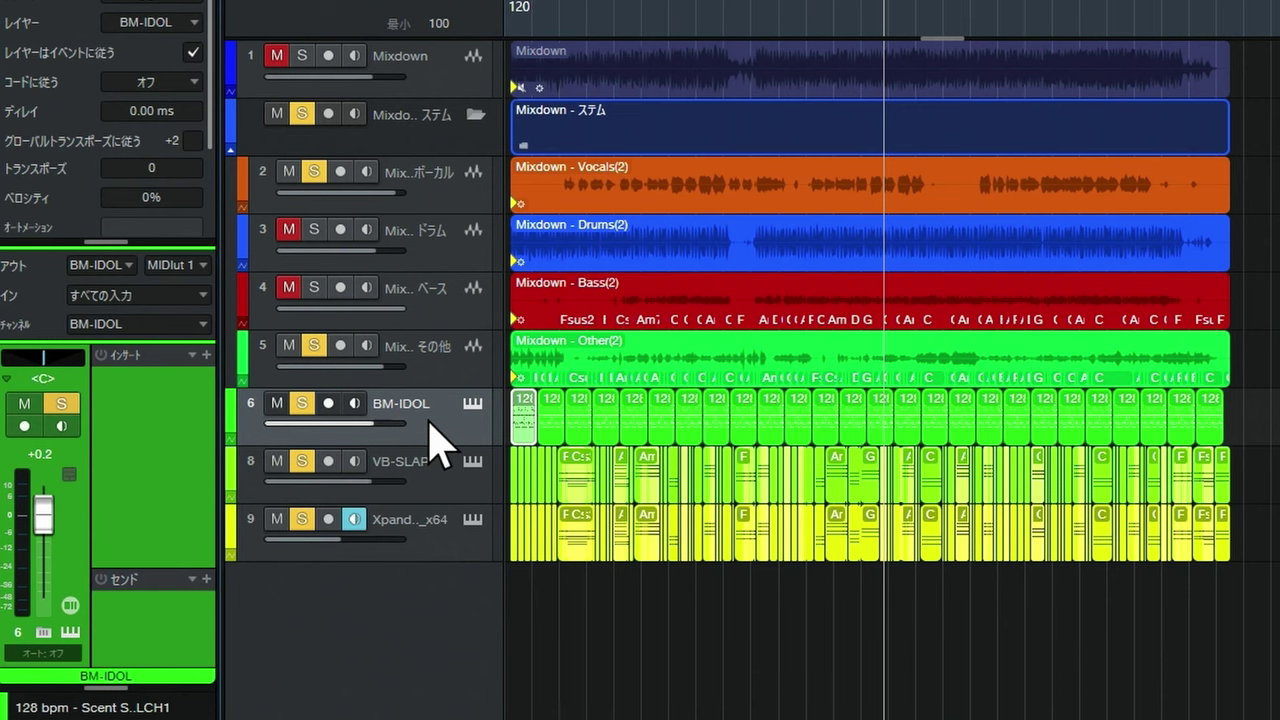
{"action": "left_click", "coordinate": [432, 382]}
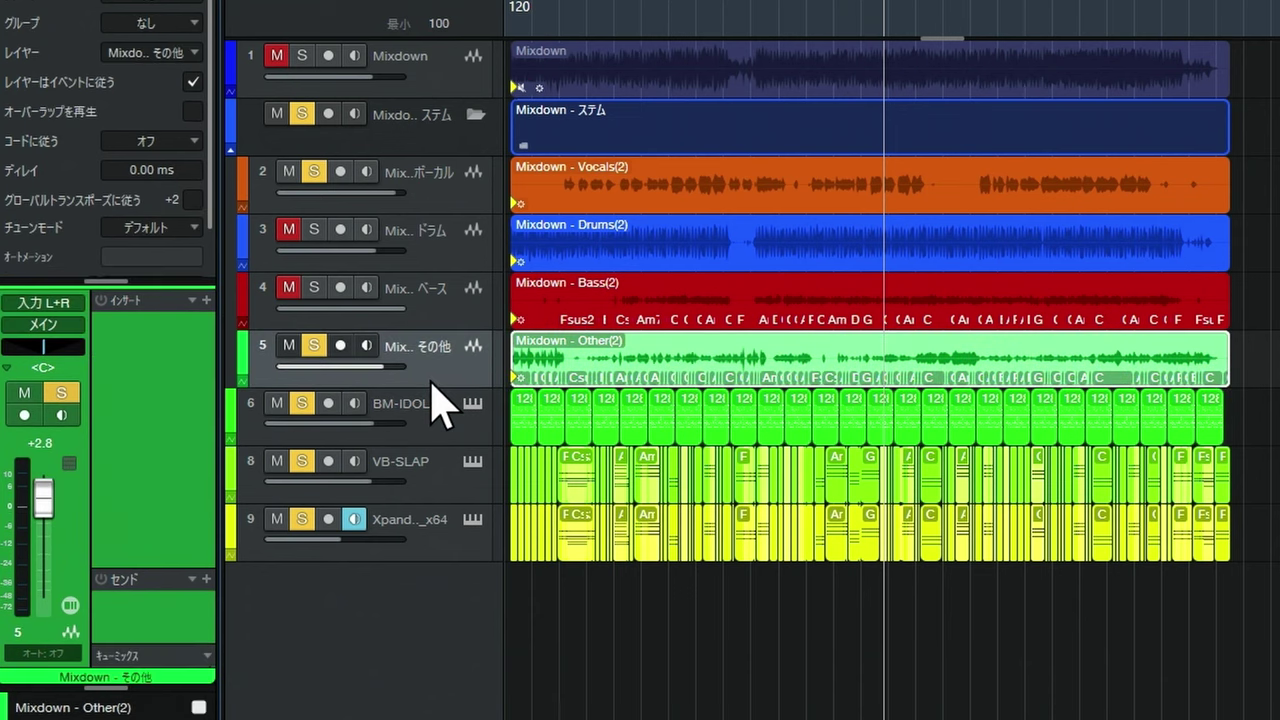
{"action": "left_click", "coordinate": [192, 200]}
{"action": "left_click", "coordinate": [433, 197]}
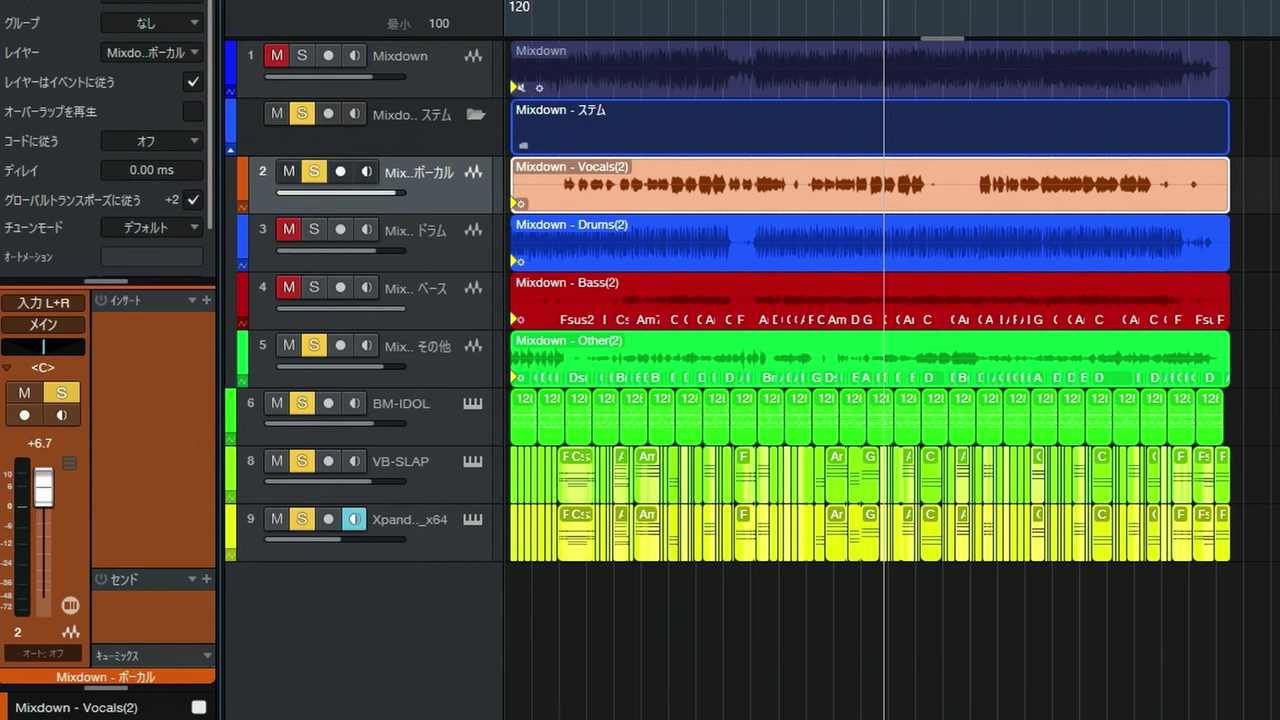
{"action": "left_click", "coordinate": [440, 490]}
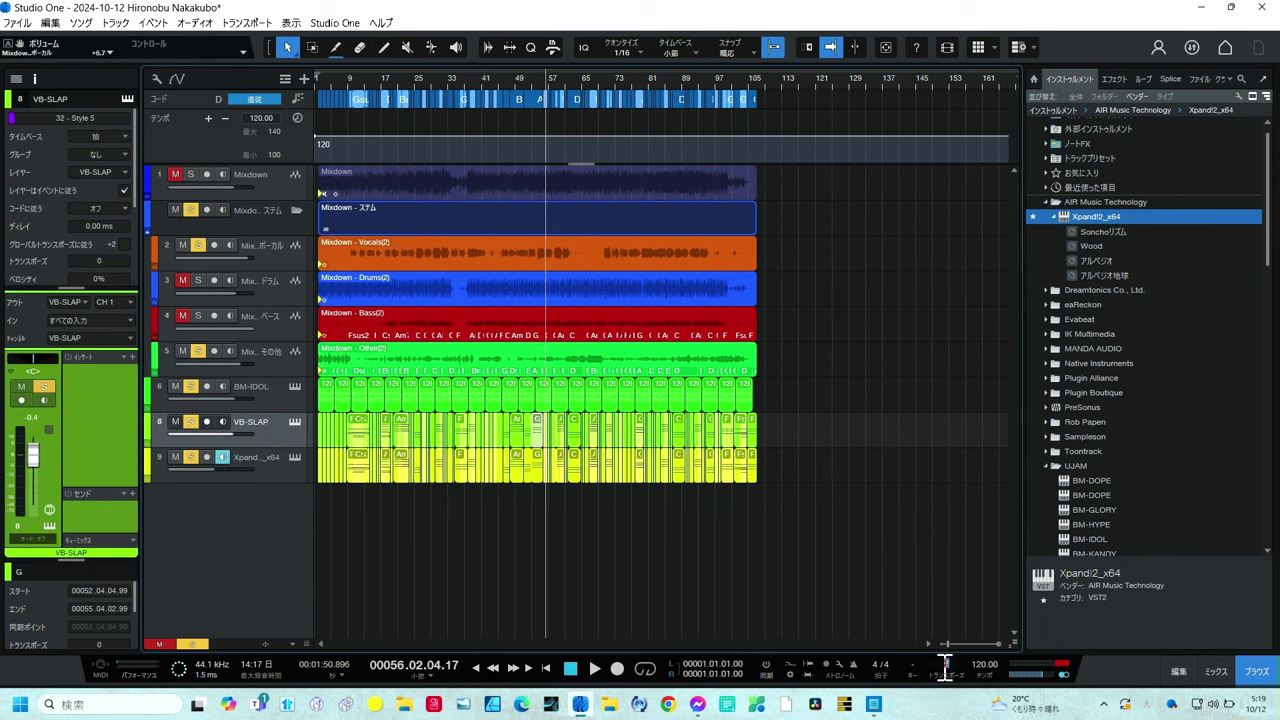
Reset the global transpose to 0 and merge all the VB-SLAP chord events into one part.
{"action": "scroll", "coordinate": [945, 664], "scroll_direction": "down", "scroll_amount": 2}
{"action": "left_click_drag", "start_coordinate": [774, 416], "coordinate": [294, 443]}
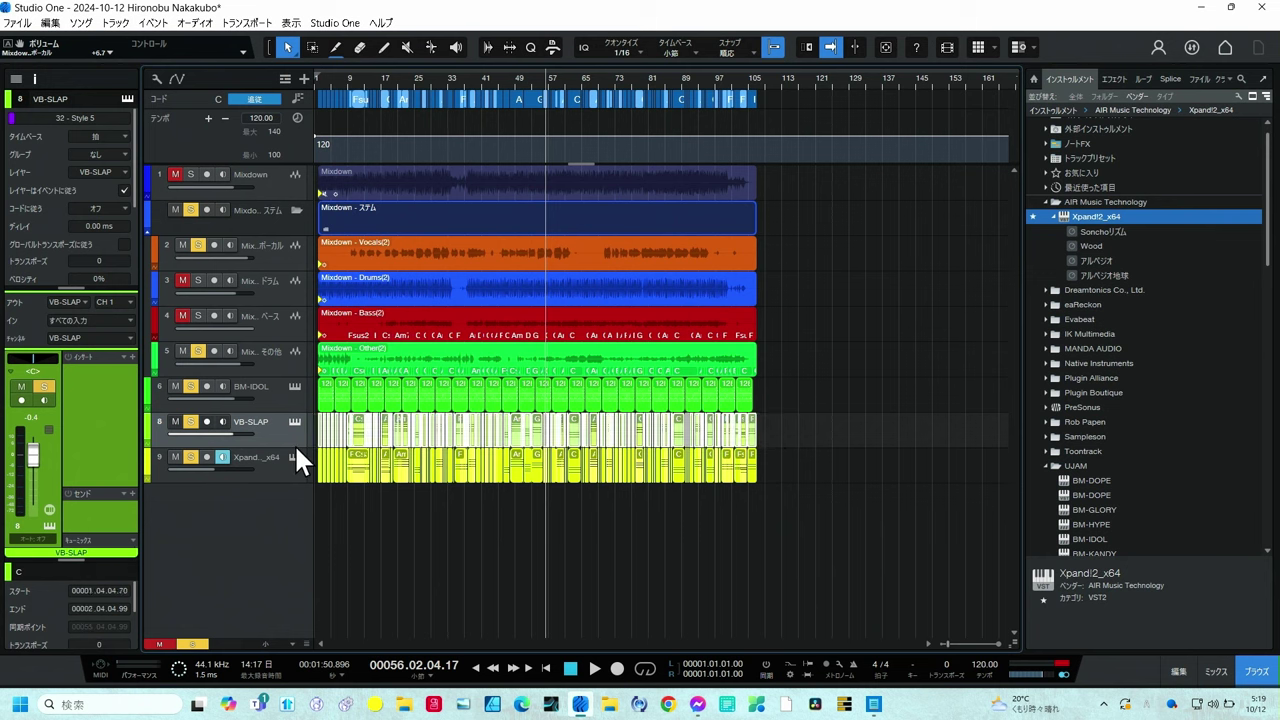
{"action": "key", "text": "g"}
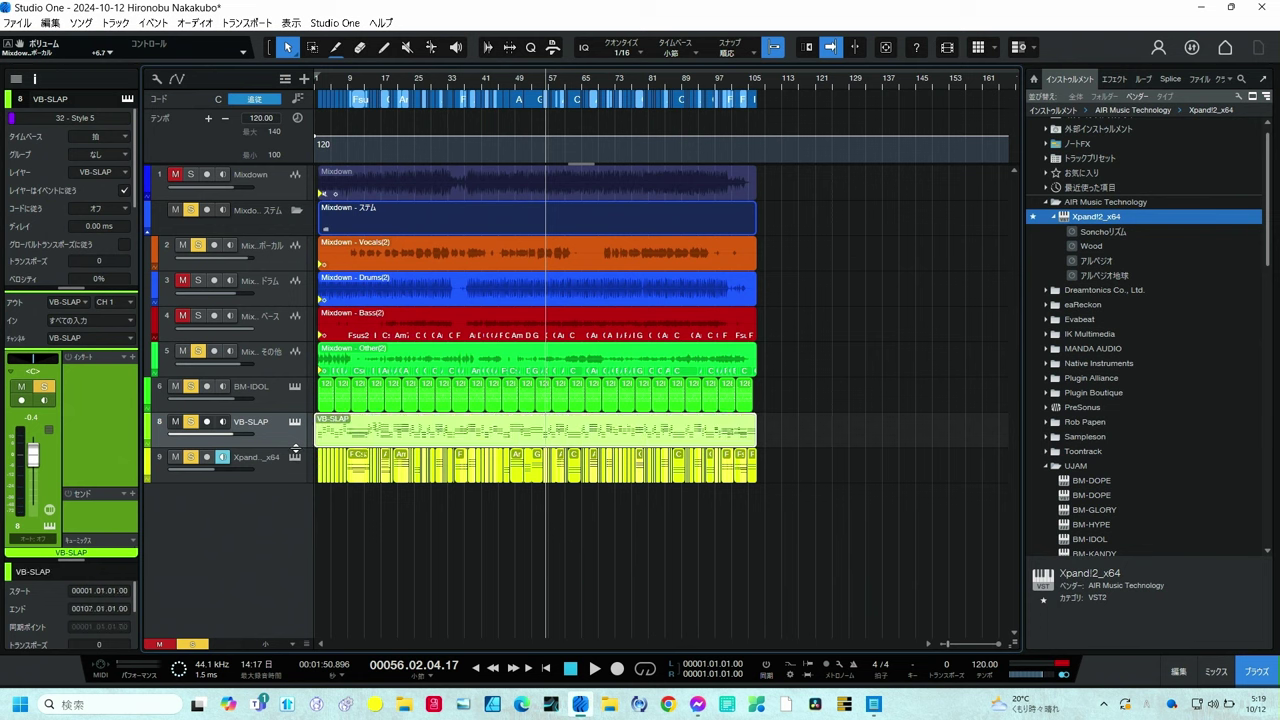
Open the merged VB-SLAP part in the note editor and raise all its notes by one octave.
{"action": "double_click", "coordinate": [628, 445]}
{"action": "left_click", "coordinate": [626, 411]}
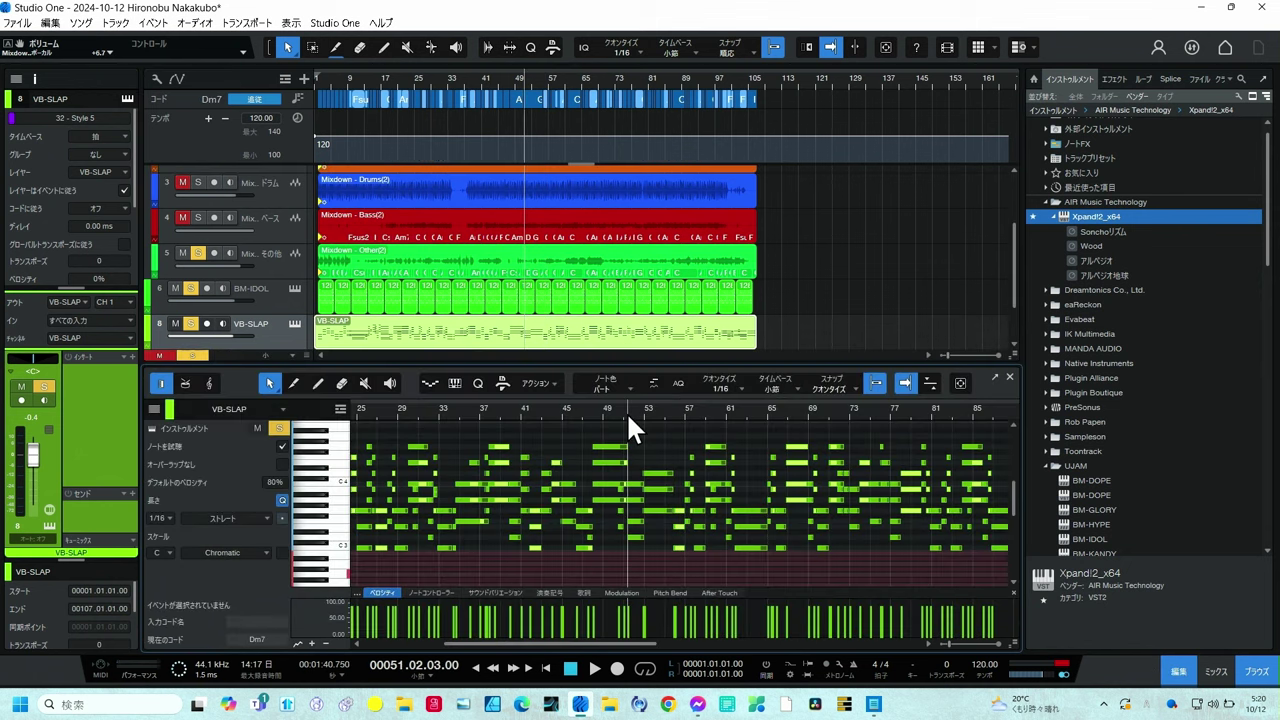
{"action": "key", "text": "ctrl+a"}
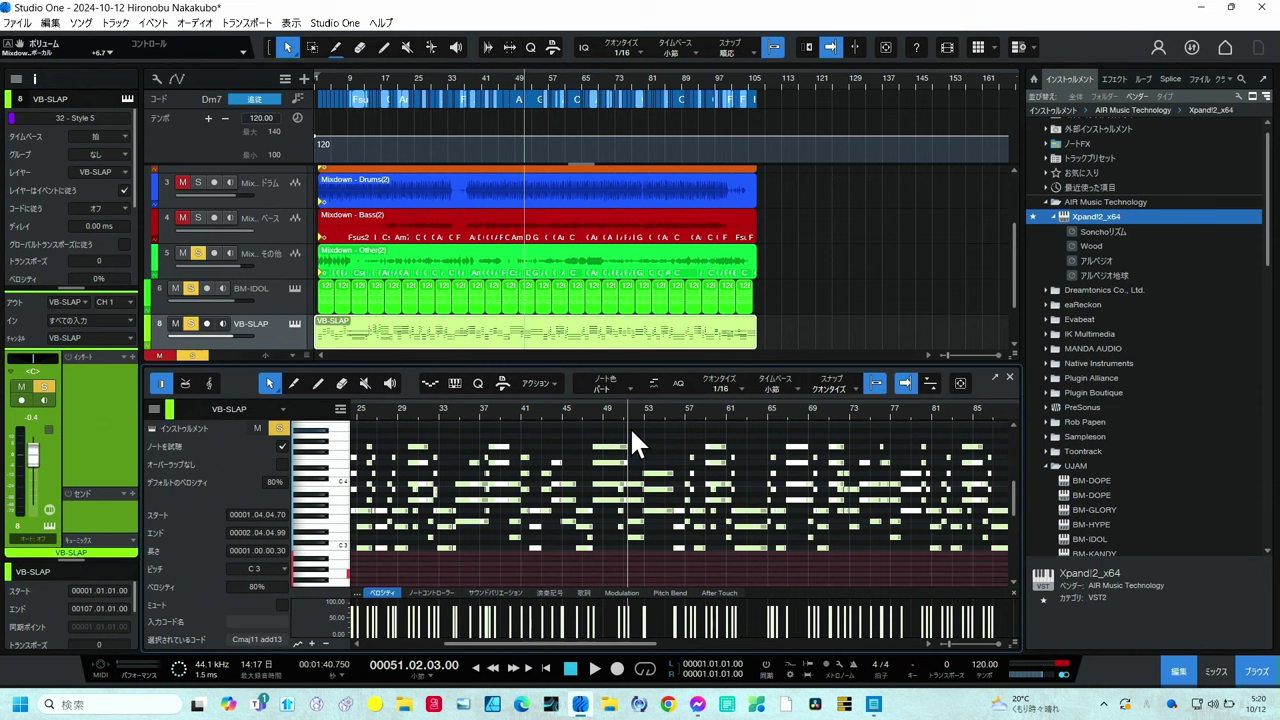
{"action": "key", "text": "shift+Up"}
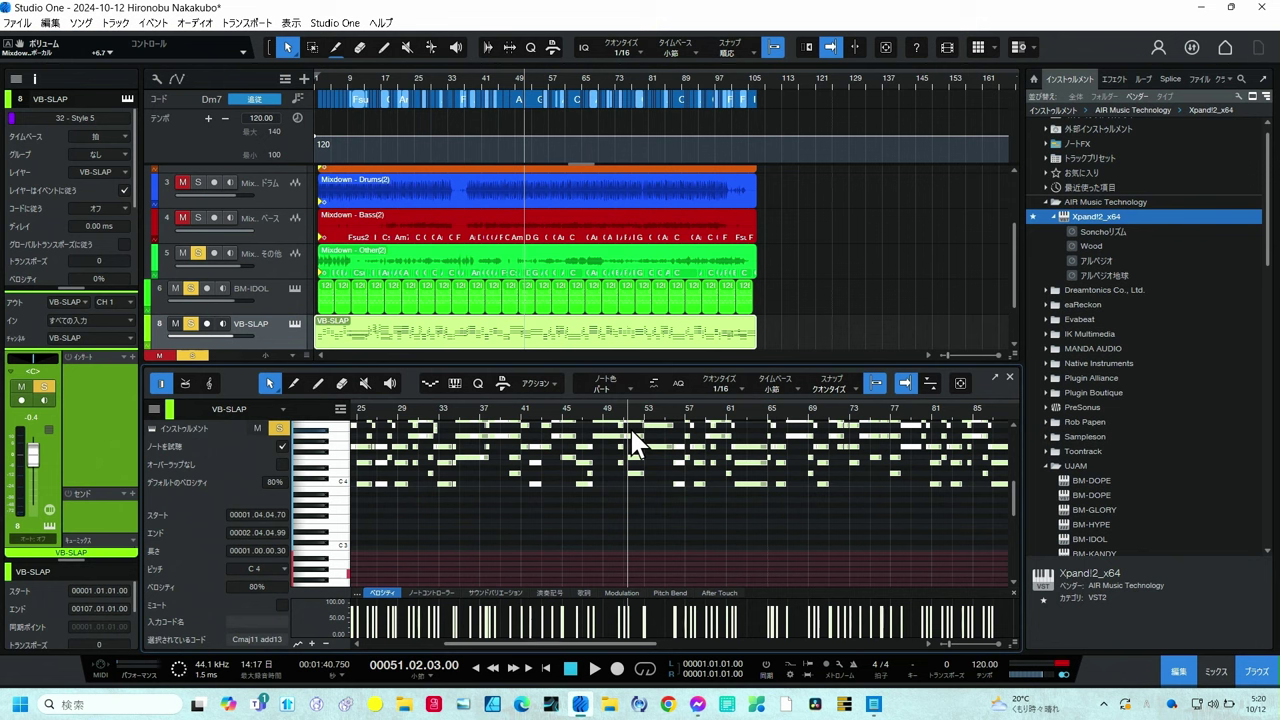
Make VB-SLAP follow the global transpose, set the global transpose to -2, and close the note editor.
{"action": "left_click", "coordinate": [946, 664]}
{"action": "type", "text": "-2"}
{"action": "key", "text": "Return"}
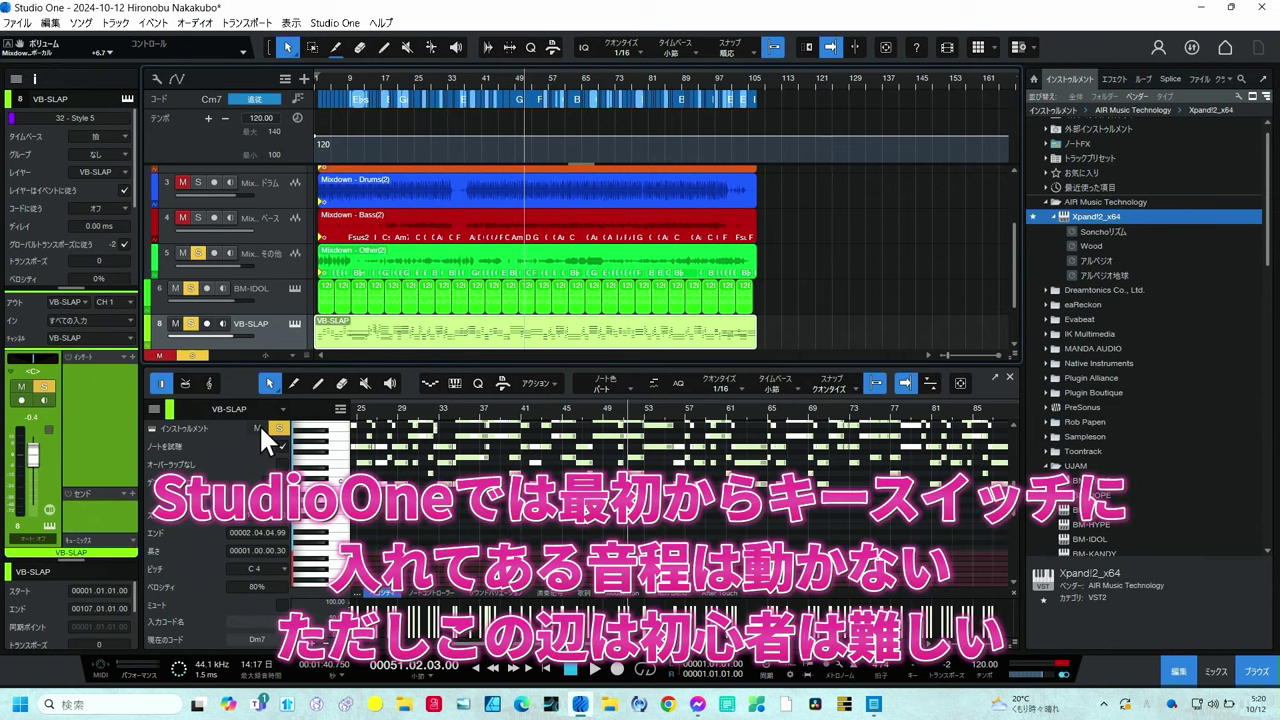
{"action": "left_click", "coordinate": [1008, 378]}
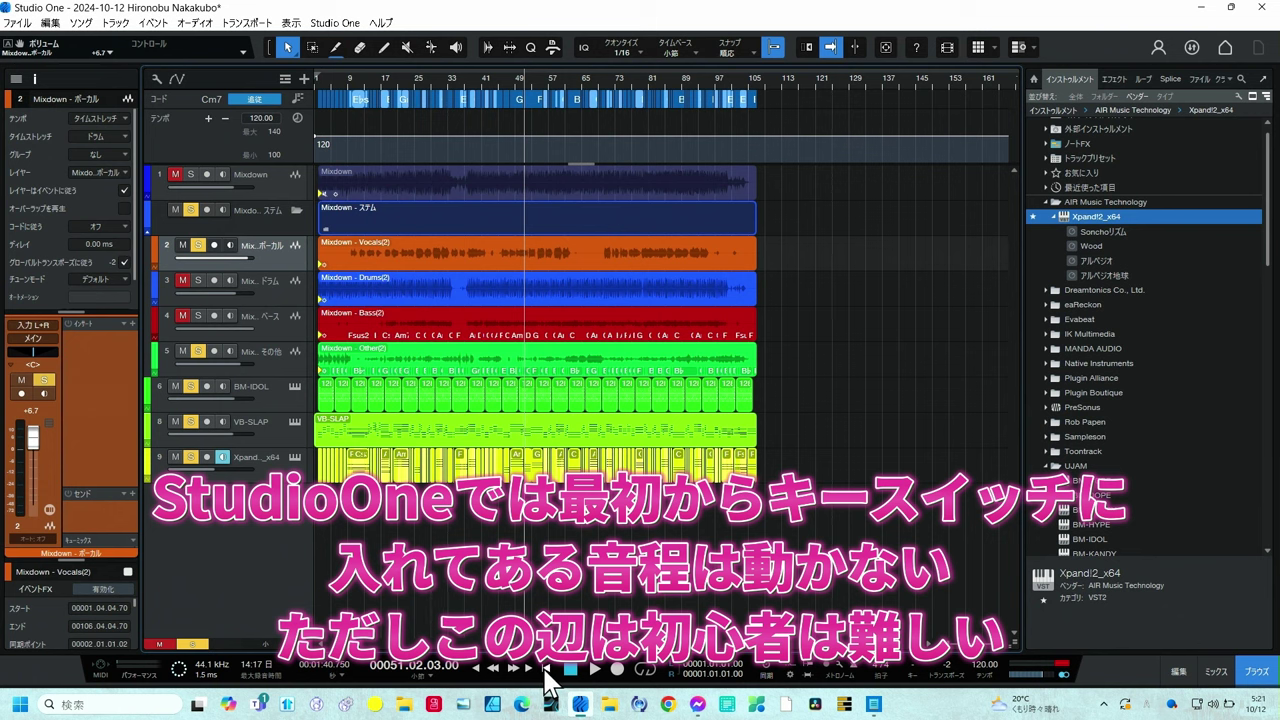
Play the song from the beginning to about bar 35 to check how the lowered key sounds.
{"action": "left_click", "coordinate": [545, 669]}
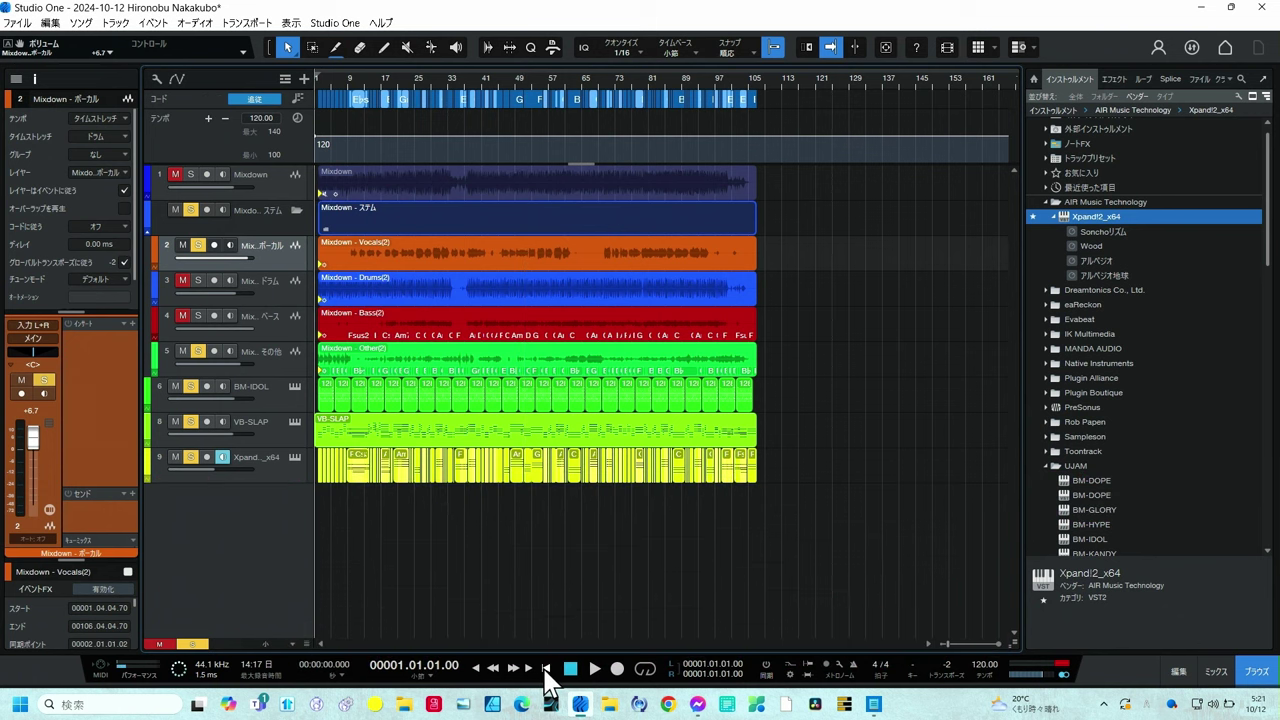
{"action": "left_click", "coordinate": [594, 669]}
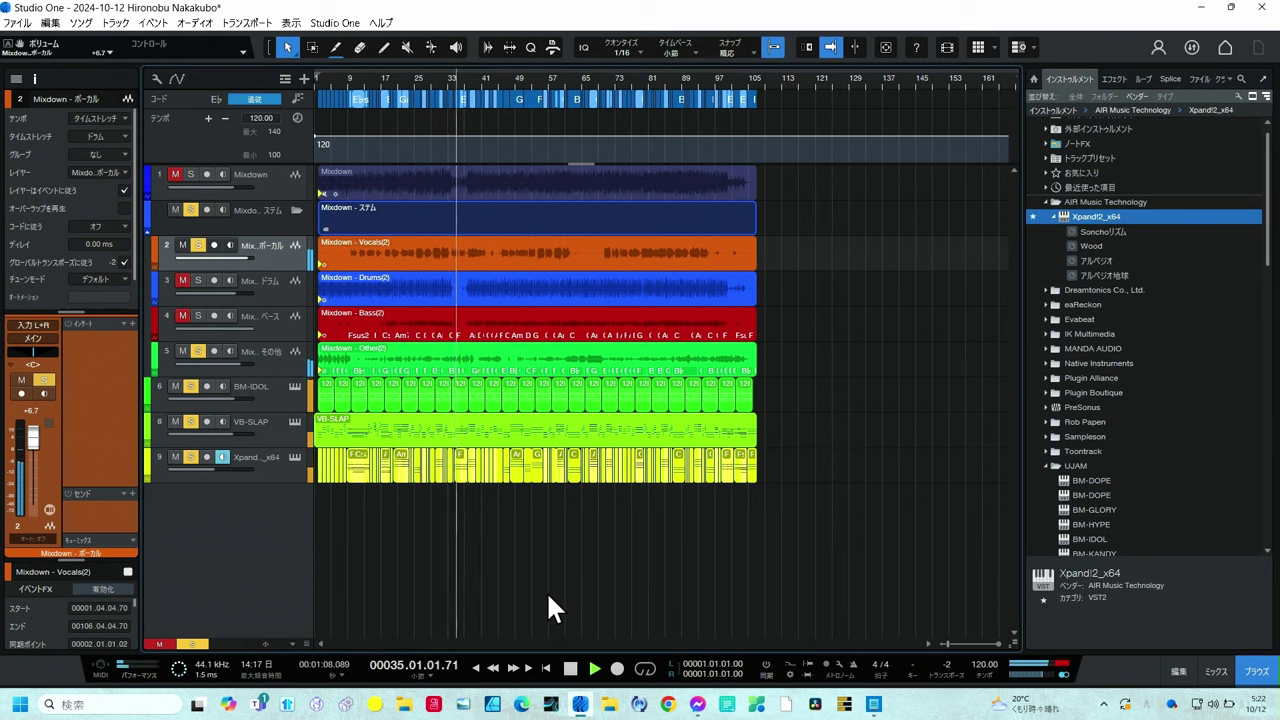
{"action": "key", "text": "space"}
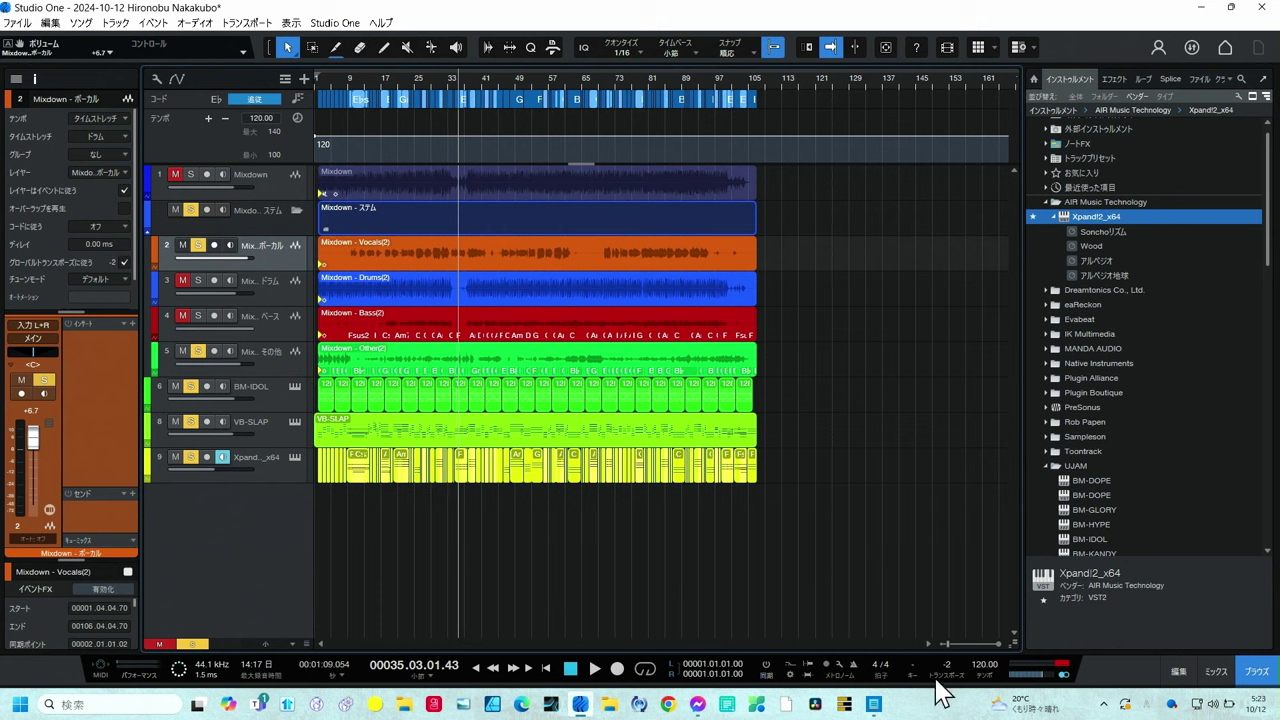
Set the song's global transpose to +2 and play from bar 35 to about bar 50 to check the raised key.
{"action": "scroll", "coordinate": [948, 668], "scroll_direction": "up", "scroll_amount": 4}
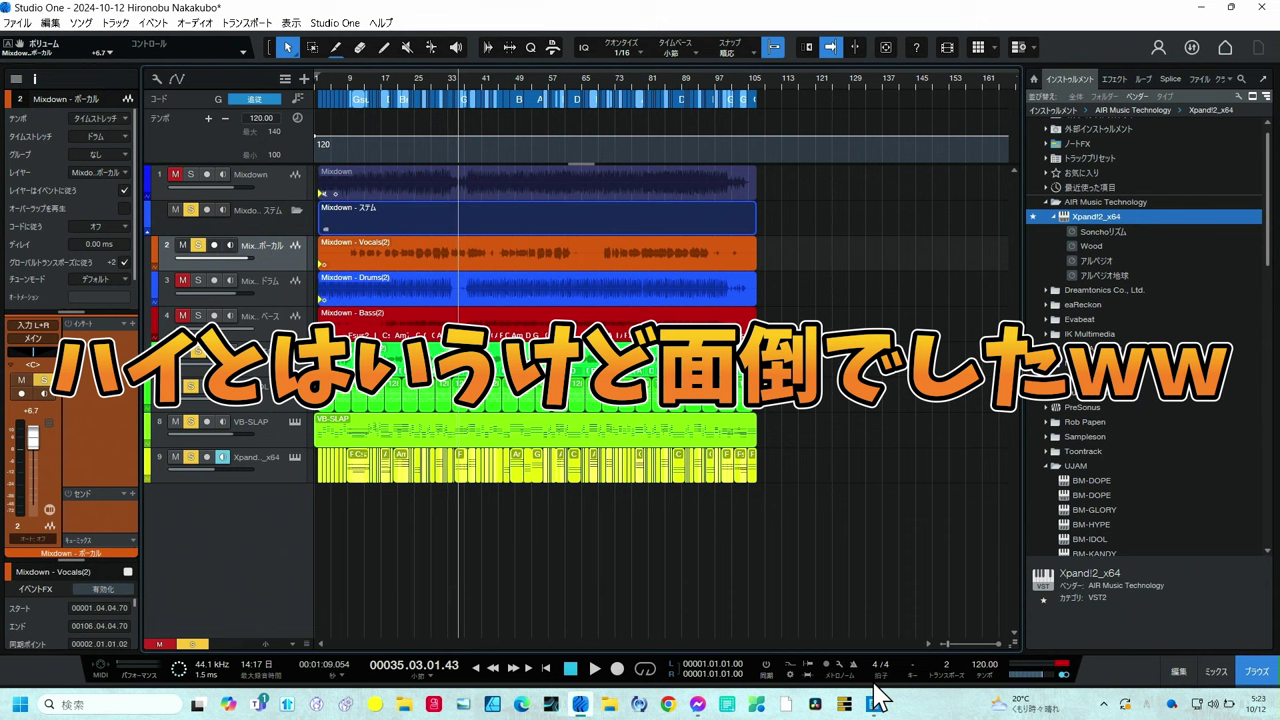
{"action": "left_click", "coordinate": [596, 668]}
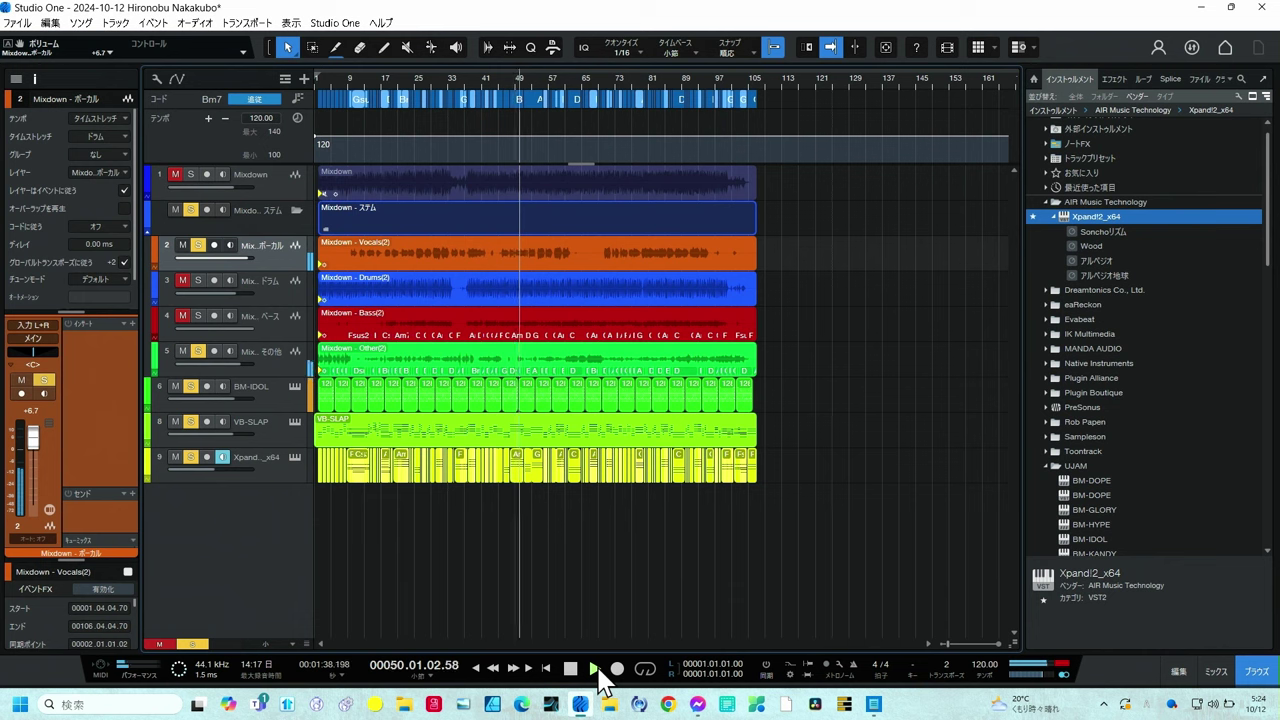
{"action": "left_click", "coordinate": [596, 670]}
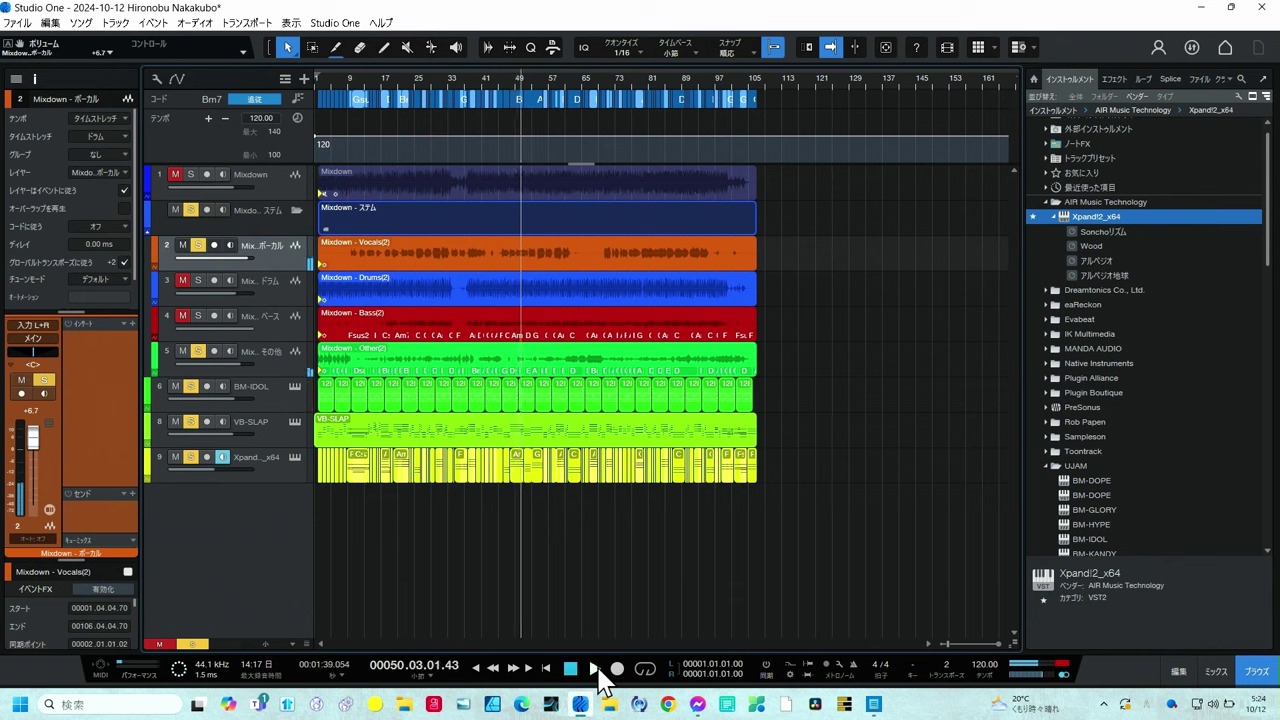